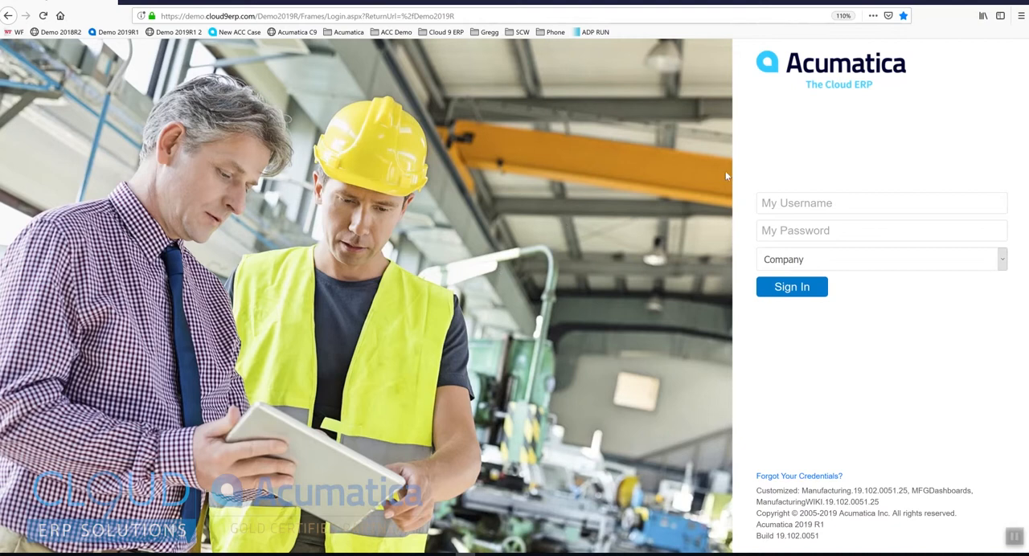
# Sign in to the company with the admin username and the account password.
pyautogui.click(767, 203)
pyautogui.write('admin')
pyautogui.press('Tab')
pyautogui.write('•••••')
pyautogui.press('Return')
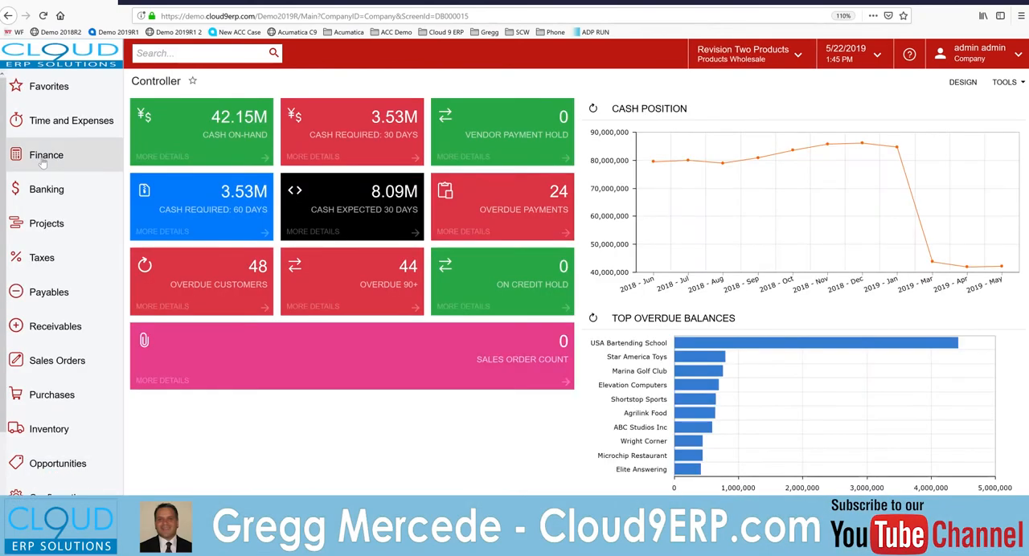
# Open the Profit and Loss (DPL) definition from the Finance workspace's Report Definitions.
pyautogui.click(44, 161)
pyautogui.click(530, 492)
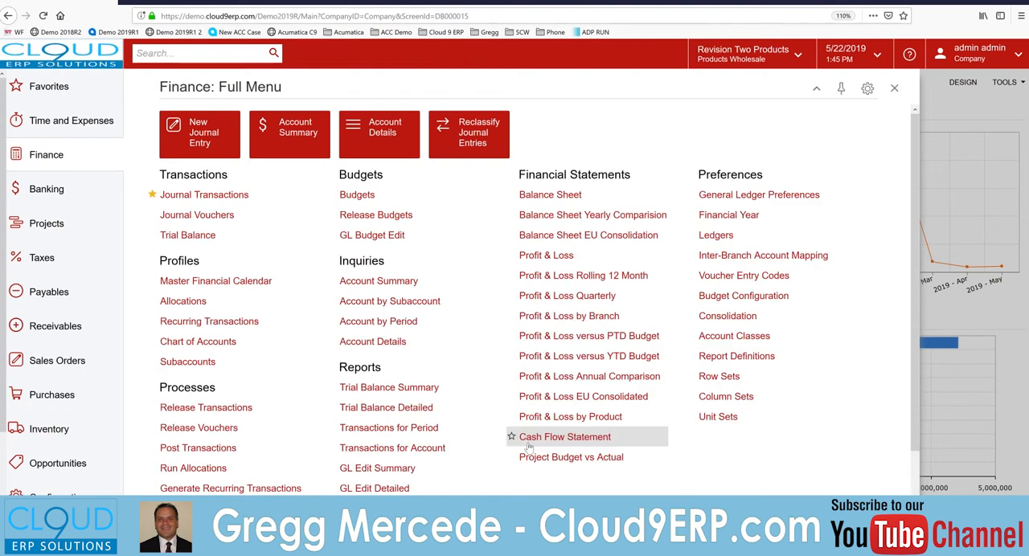
pyautogui.click(730, 358)
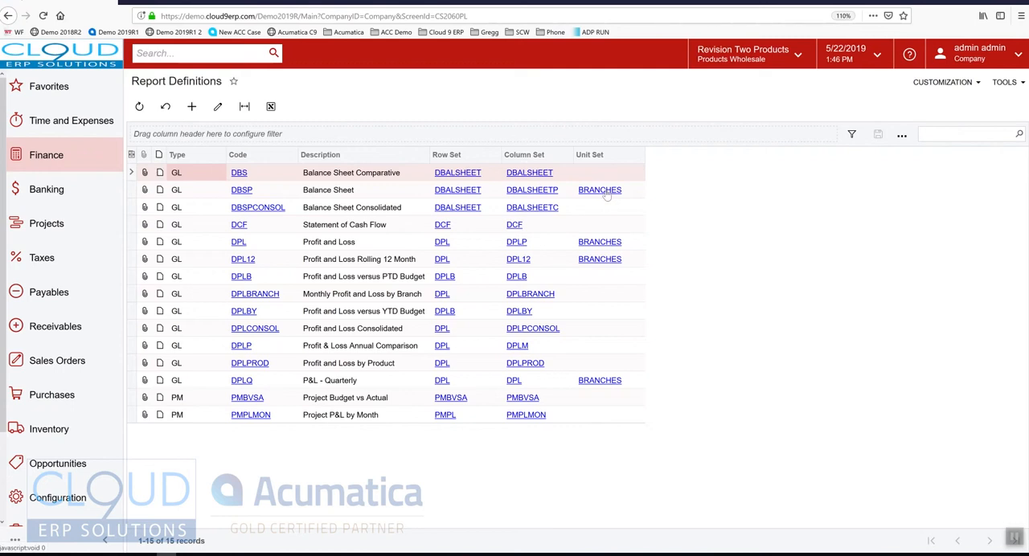
pyautogui.click(342, 245)
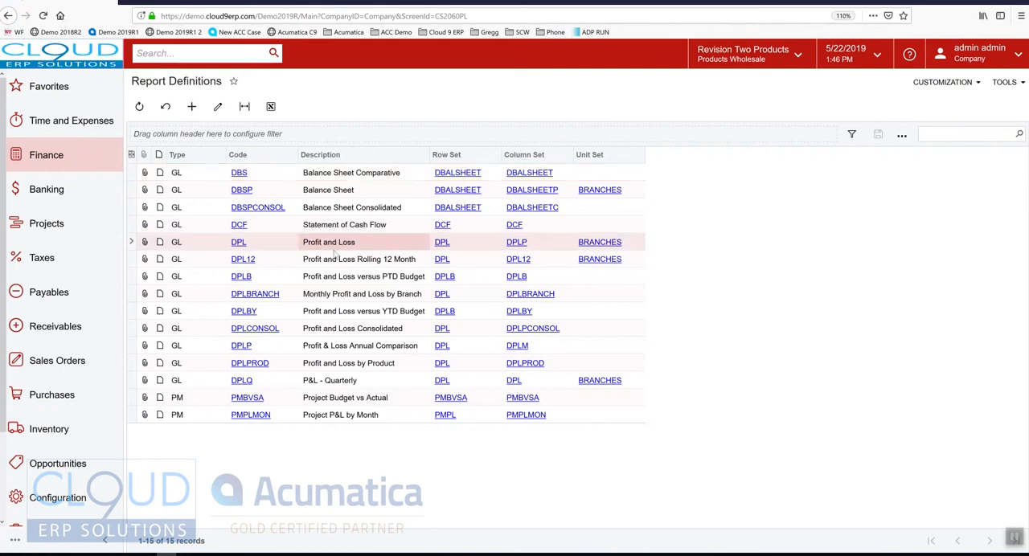
pyautogui.click(239, 244)
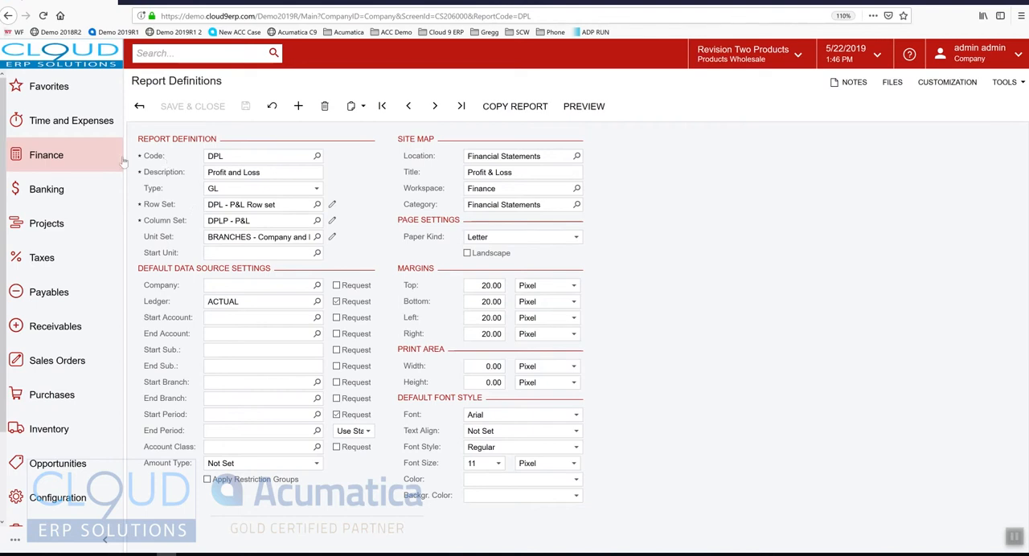
# Check the Profit and Loss definition's description and its available report types without changing them.
pyautogui.click(265, 174)
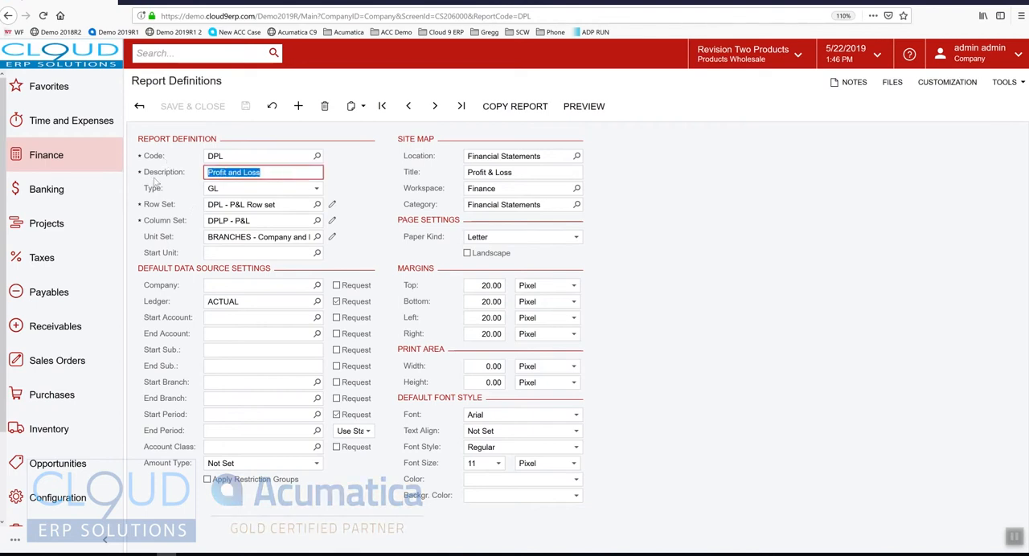
pyautogui.click(240, 191)
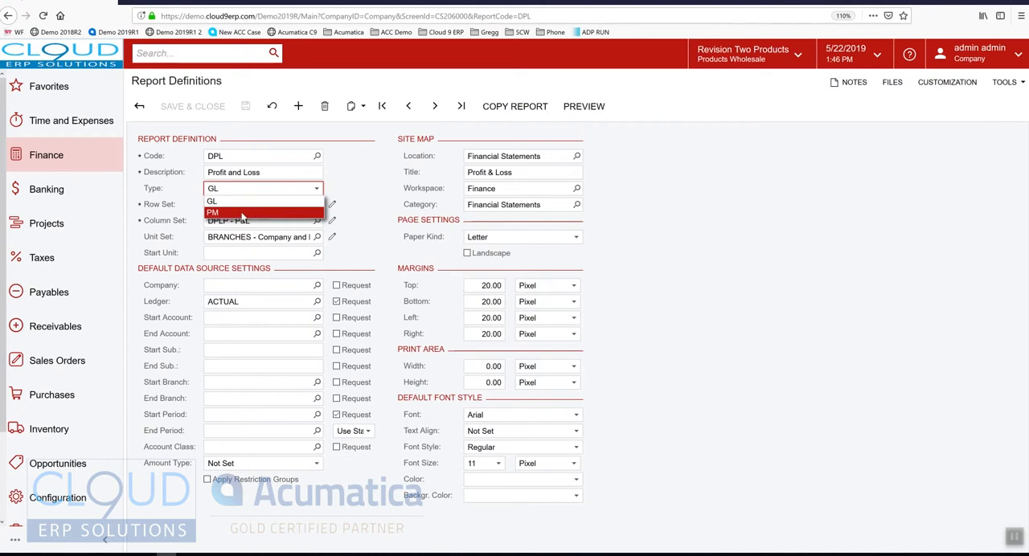
pyautogui.click(177, 204)
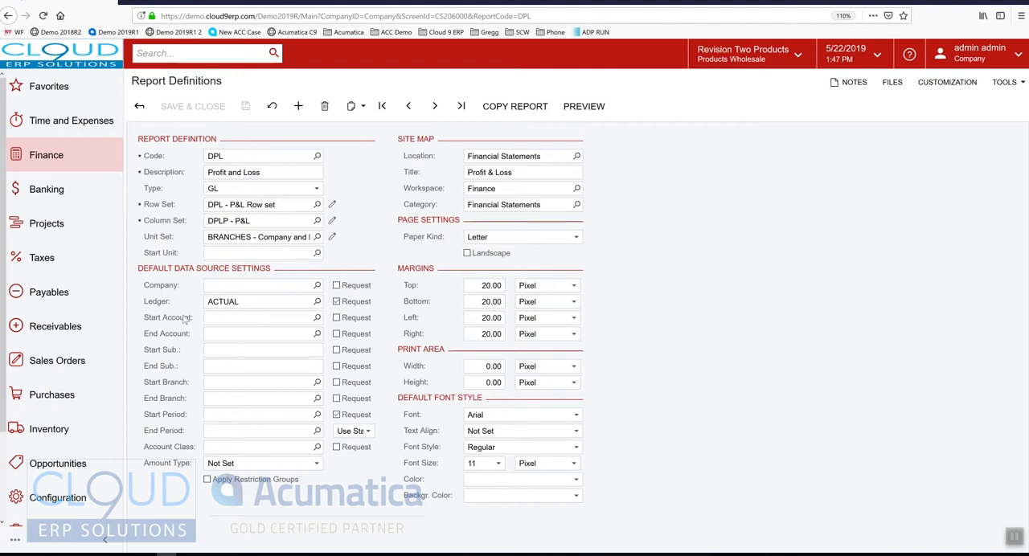
# Dock the browser window to the left half of the desktop, reset its zoom to 100%, and collapse the navigation pane.
pyautogui.press('super+Left')
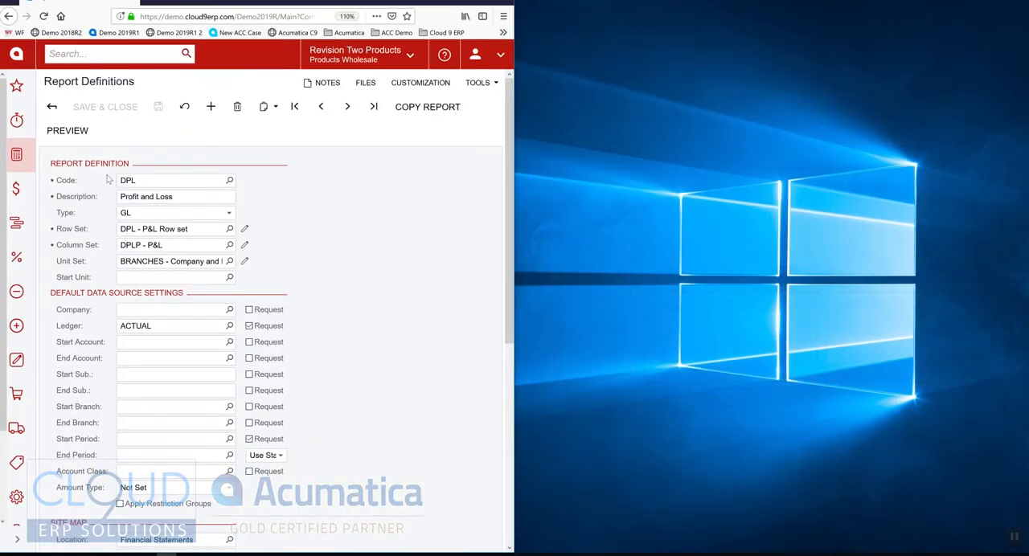
pyautogui.click(81, 135)
pyautogui.hotkey('ctrl', '0')
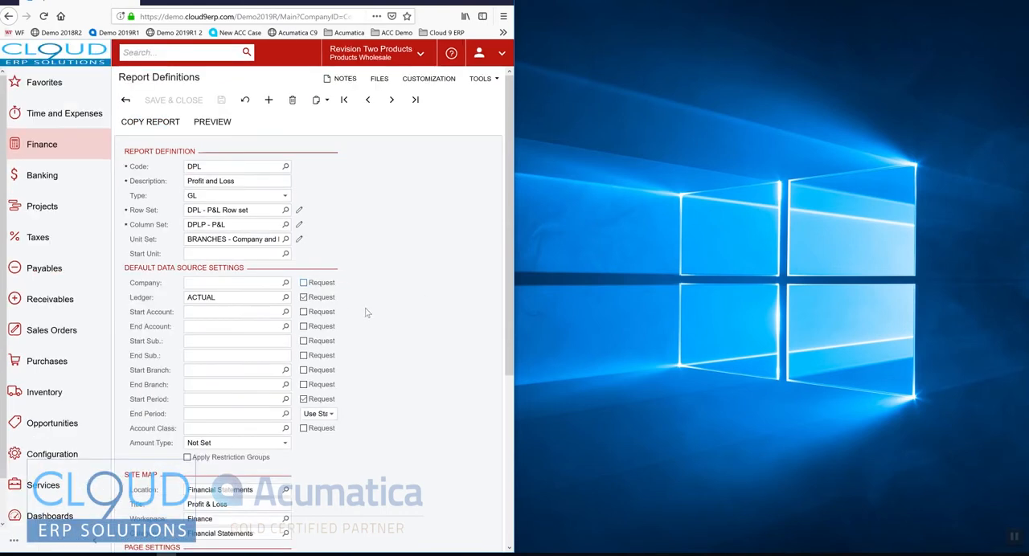
pyautogui.click(95, 546)
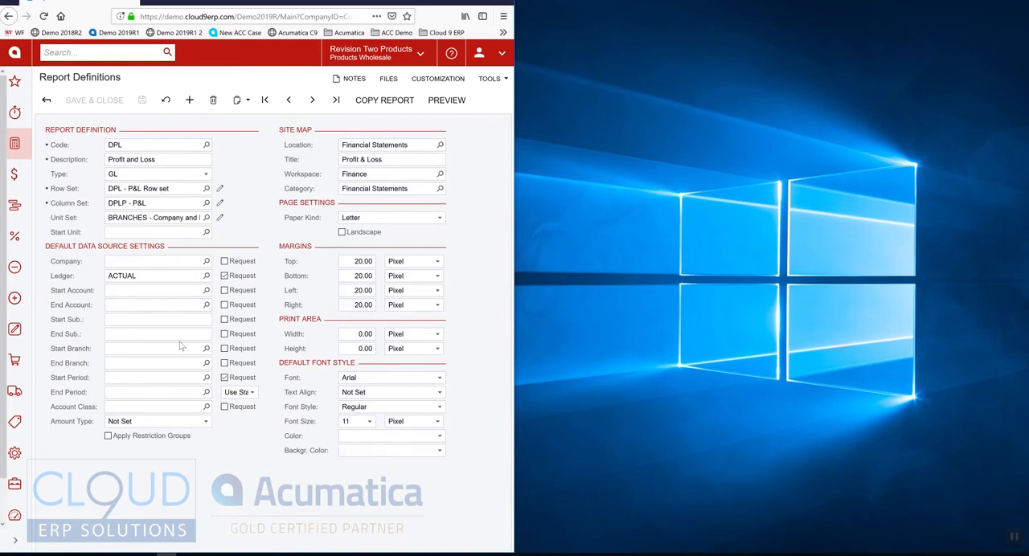
# Preview the Profit and Loss report, dock its window on the right half of the desktop, and check the Ledger and Financial Period parameters.
pyautogui.click(444, 101)
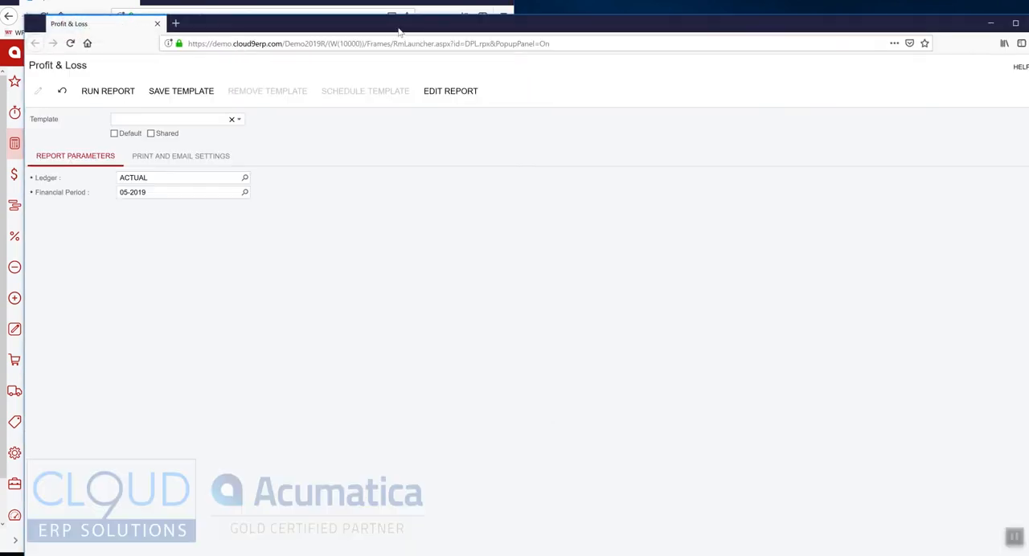
pyautogui.moveTo(322, 6); pyautogui.dragTo(1028, 141)
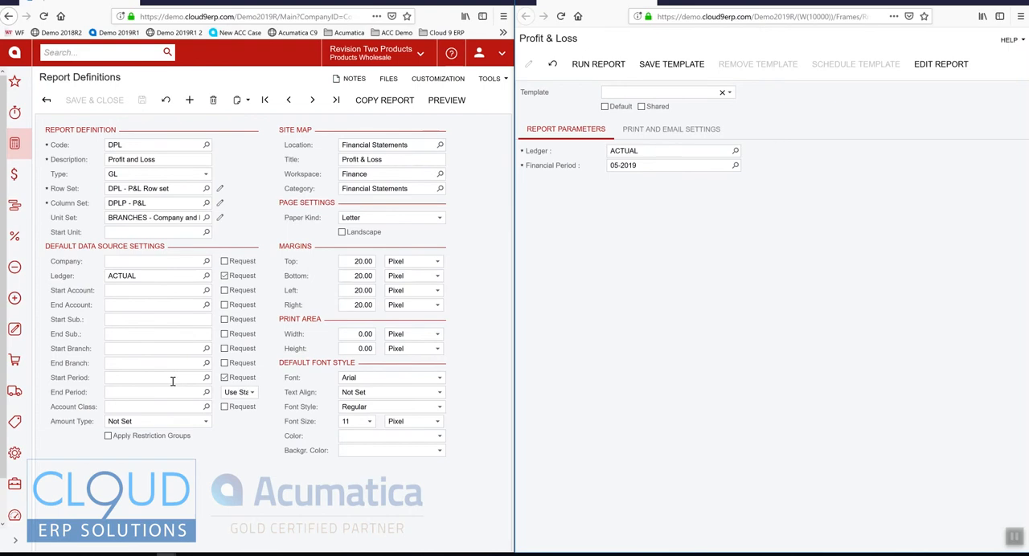
pyautogui.click(656, 151)
pyautogui.click(648, 164)
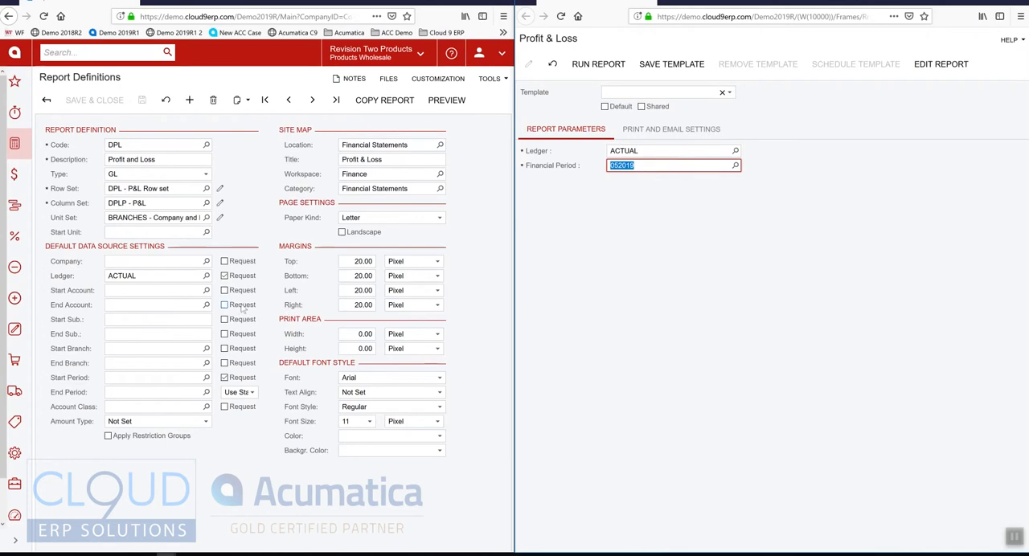
# Turn the Ledger's Request option off and back on, and check the default ledger and Start Period.
pyautogui.click(225, 276)
pyautogui.click(178, 278)
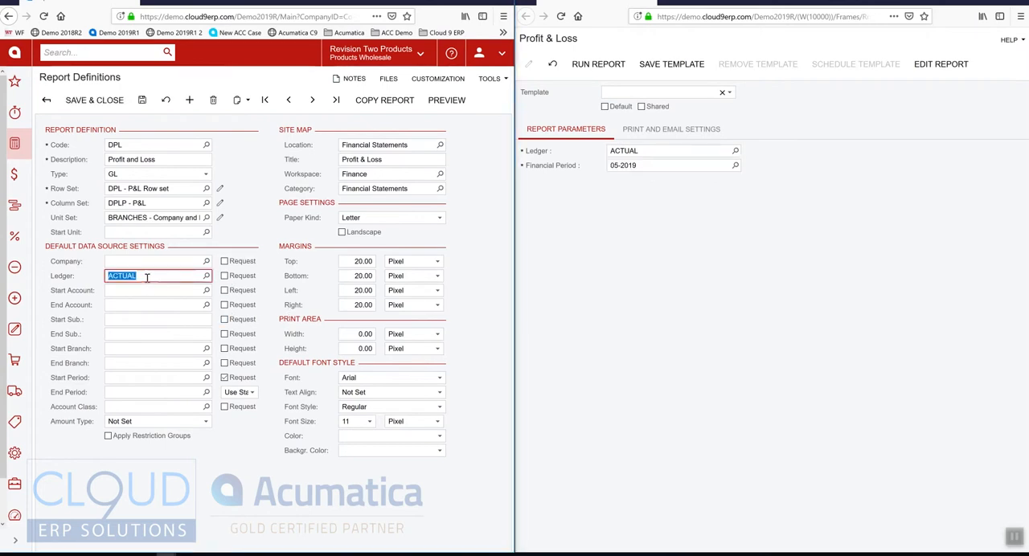
pyautogui.click(225, 276)
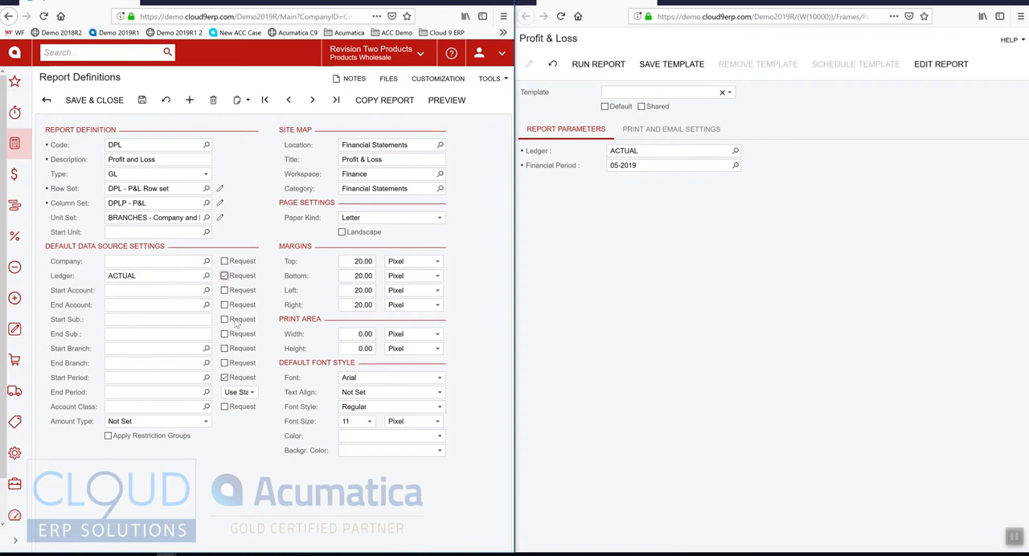
pyautogui.click(165, 378)
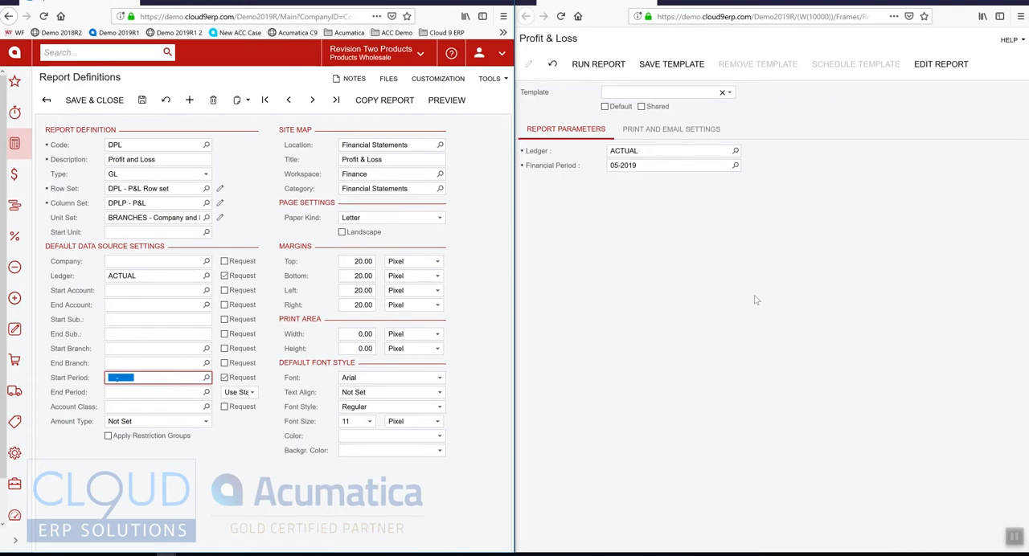
# Run the Profit & Loss report with its default parameters and run it again for financial period 12-2018.
pyautogui.click(598, 65)
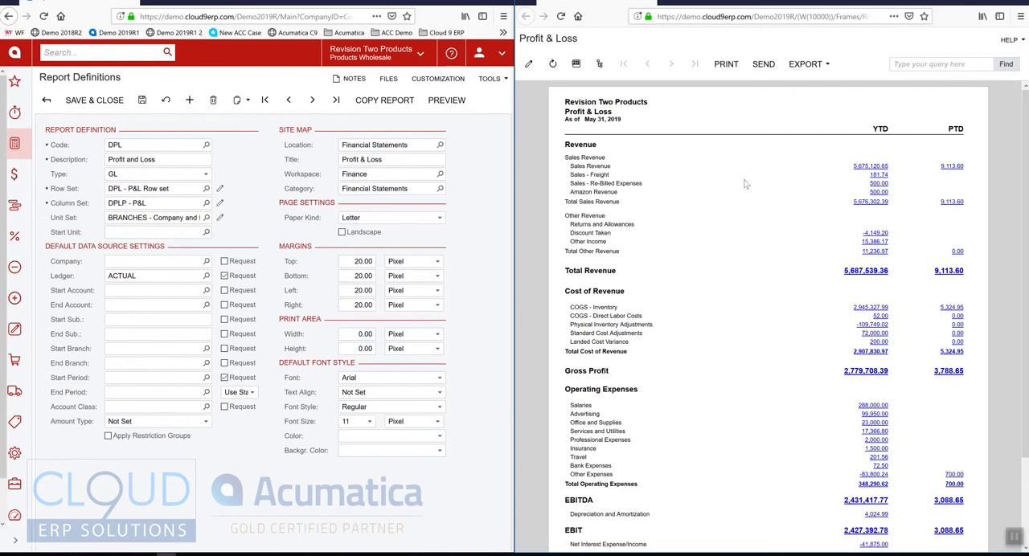
pyautogui.click(528, 64)
pyautogui.click(659, 167)
pyautogui.write('122018')
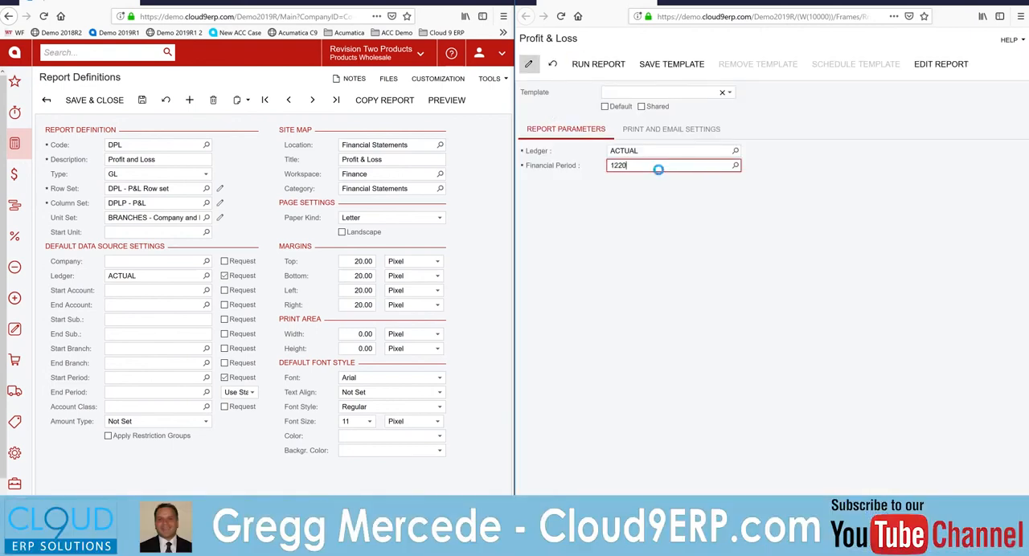
pyautogui.click(598, 64)
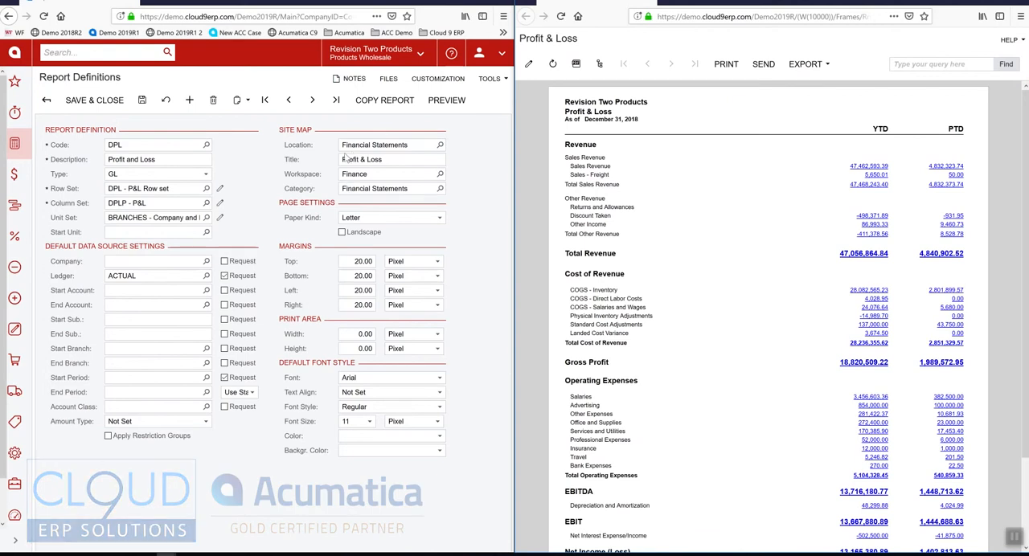
# Look at the site map Location choices for the report definition and the workspaces in the expanded navigation pane.
pyautogui.click(439, 145)
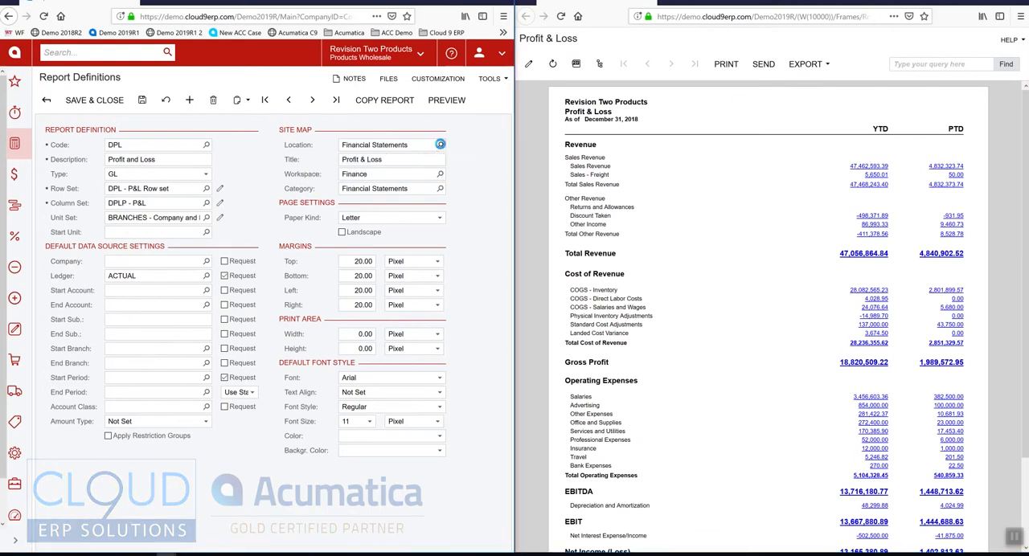
pyautogui.click(274, 158)
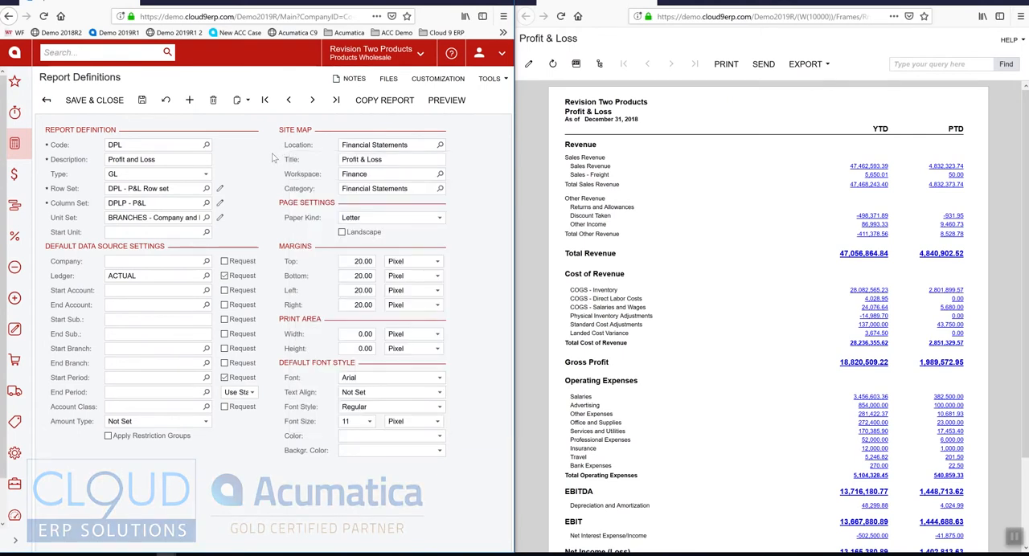
pyautogui.click(15, 544)
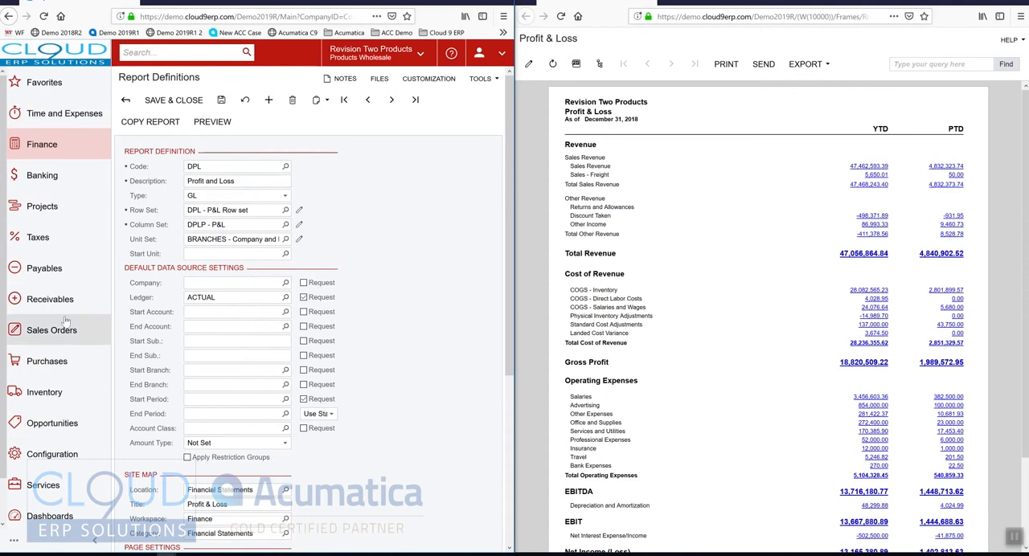
pyautogui.click(94, 543)
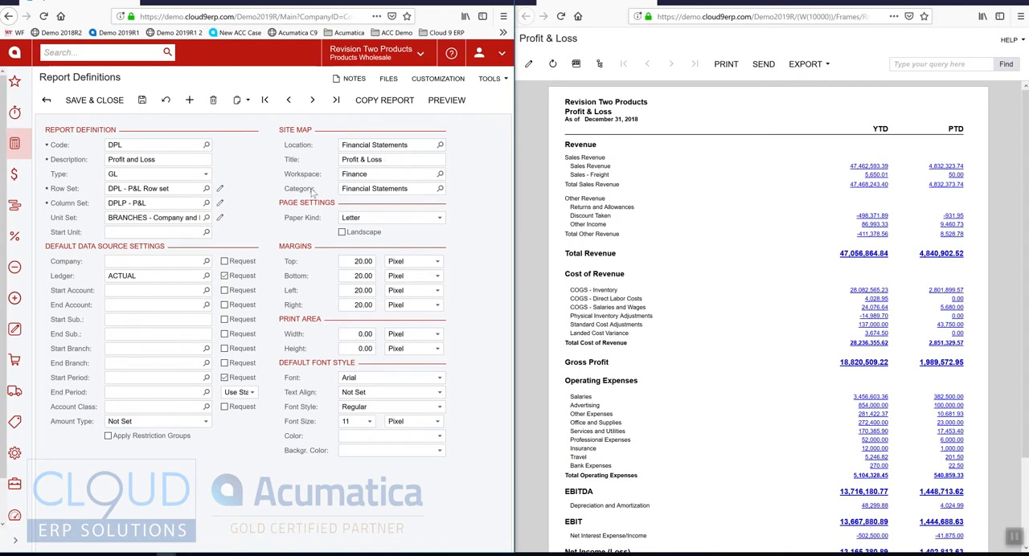
# Examine the Workspace choices for the report definition and the Financial Statements category of the Finance workspace.
pyautogui.click(439, 173)
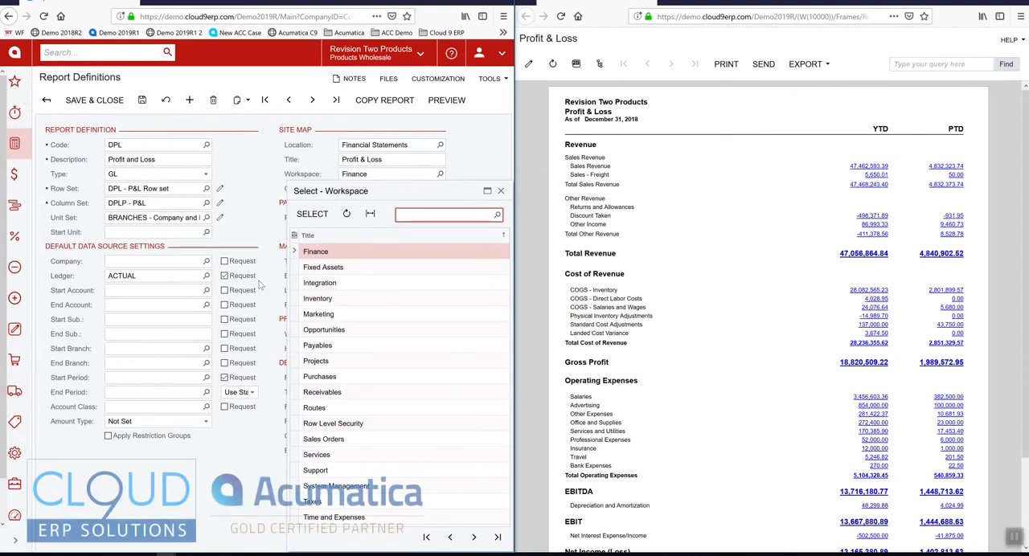
pyautogui.click(291, 174)
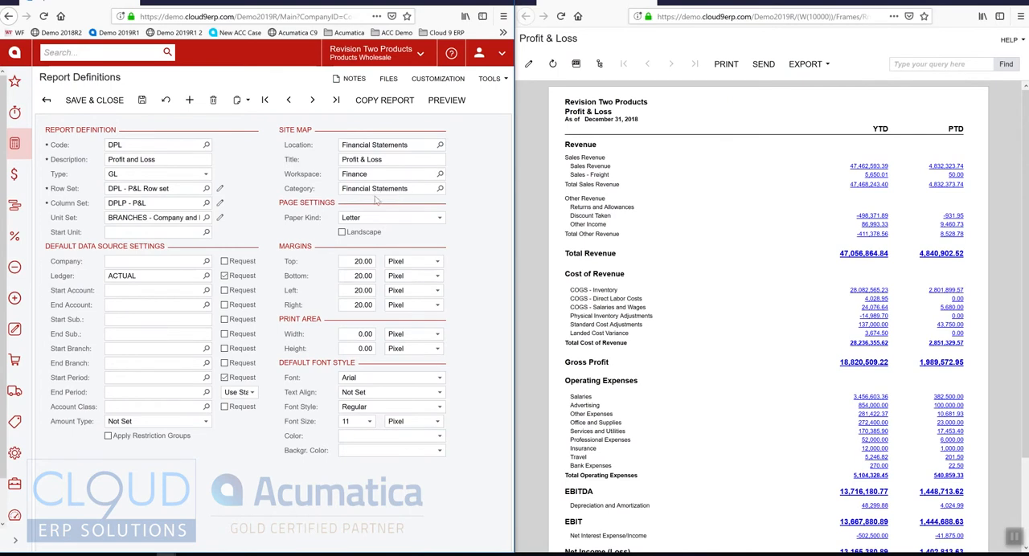
pyautogui.click(14, 148)
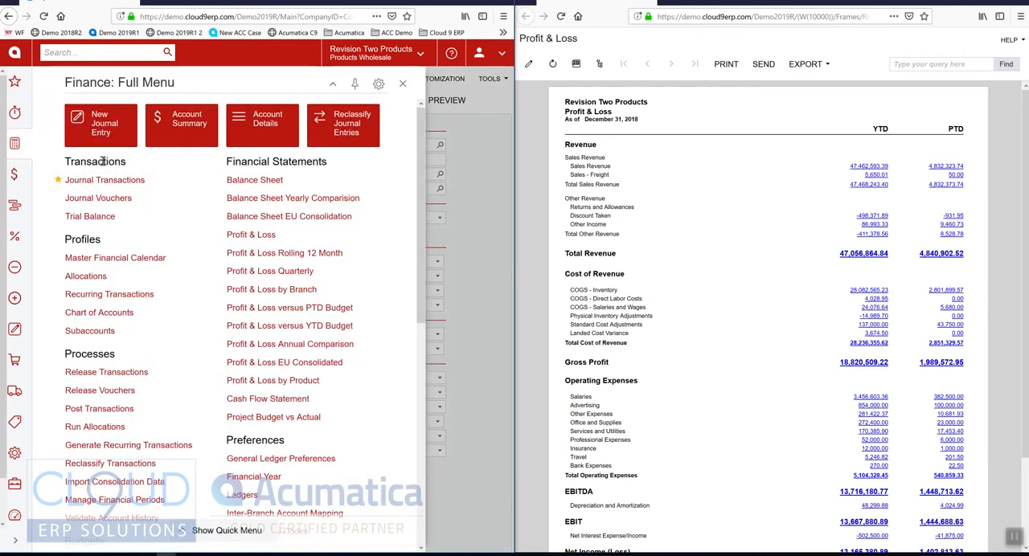
pyautogui.click(15, 145)
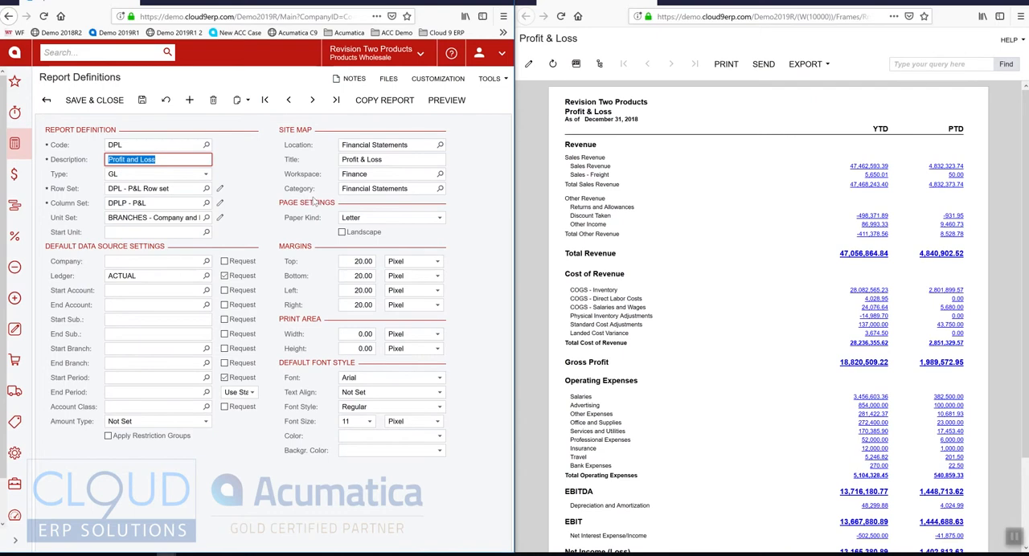
pyautogui.click(482, 172)
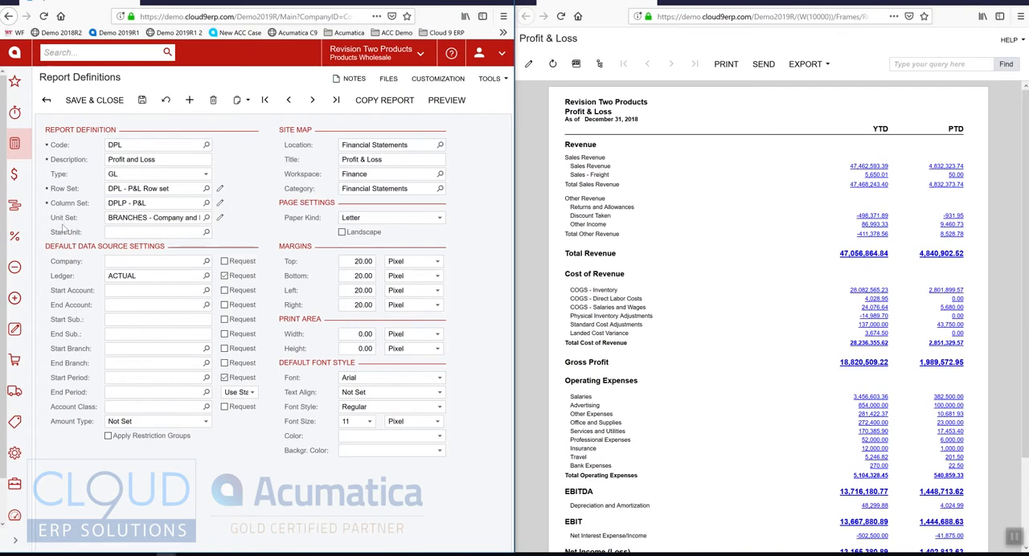
# Open the DPL row set for editing, dock its window beside the report preview, and select the description of row 0050.
pyautogui.click(220, 190)
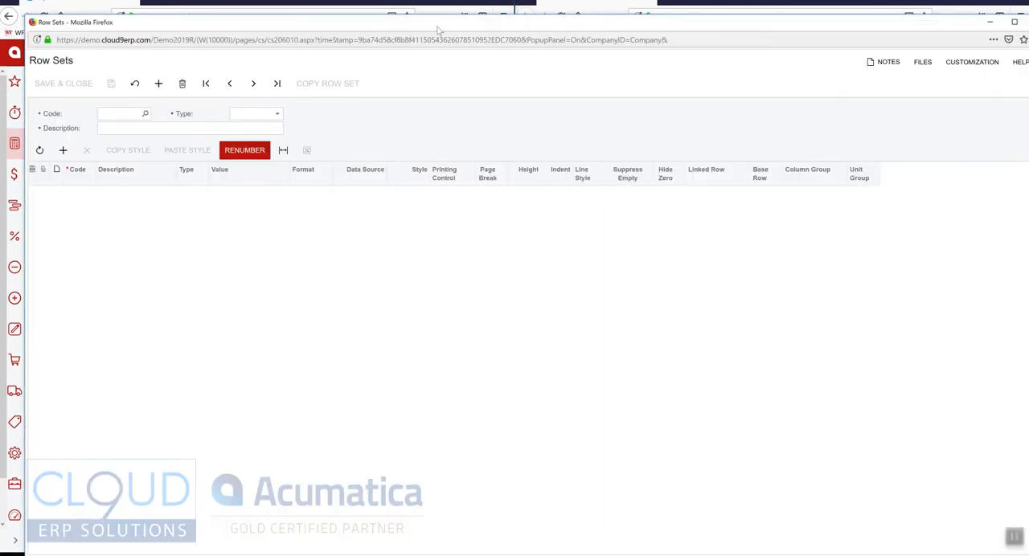
pyautogui.moveTo(437, 27); pyautogui.dragTo(0, 174)
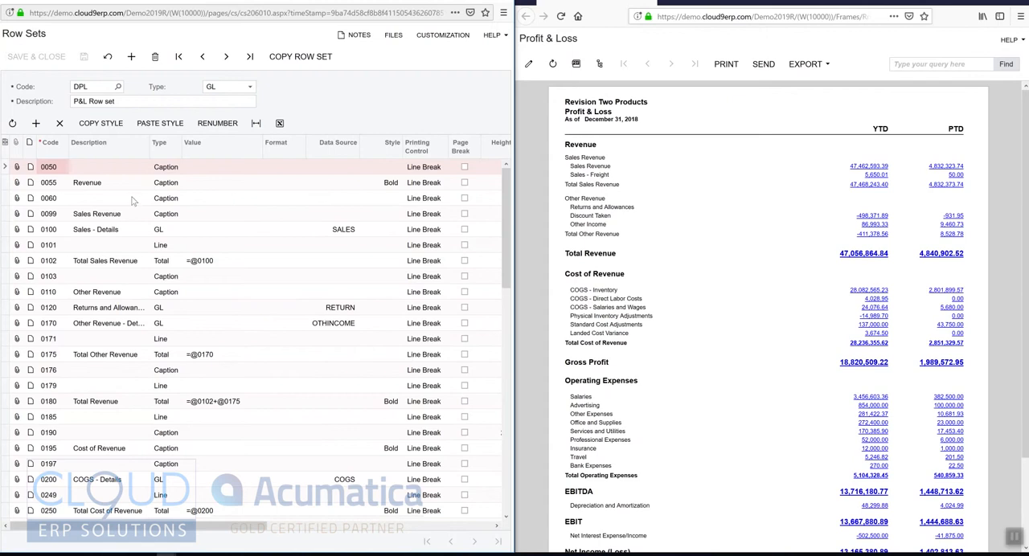
pyautogui.click(94, 167)
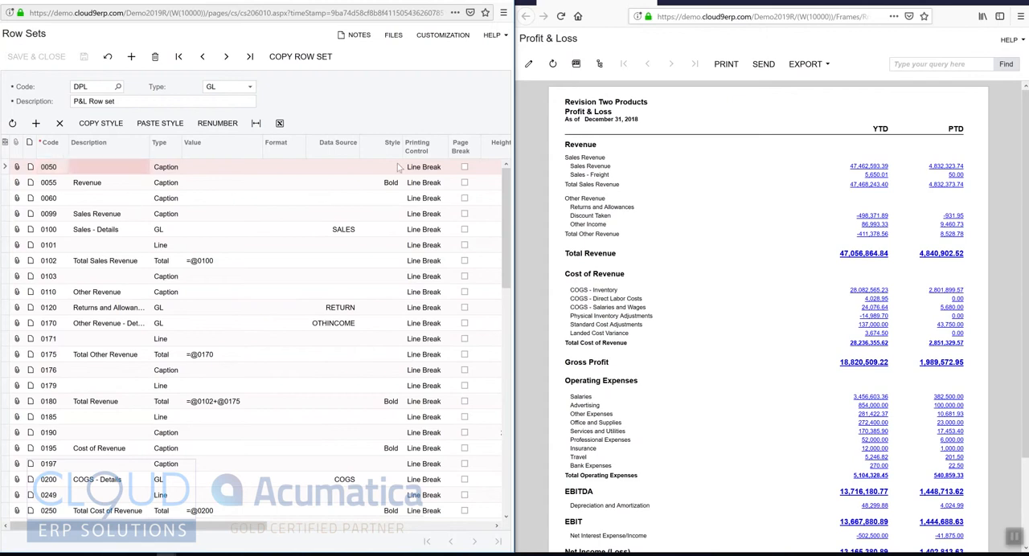
# Compare the Revenue, blank and Sales Revenue caption rows (0055 to 0099) with the headings in the Profit & Loss report, enlarged to 110%.
pyautogui.click(95, 185)
pyautogui.click(176, 186)
pyautogui.doubleClick(580, 145)
pyautogui.click(580, 147)
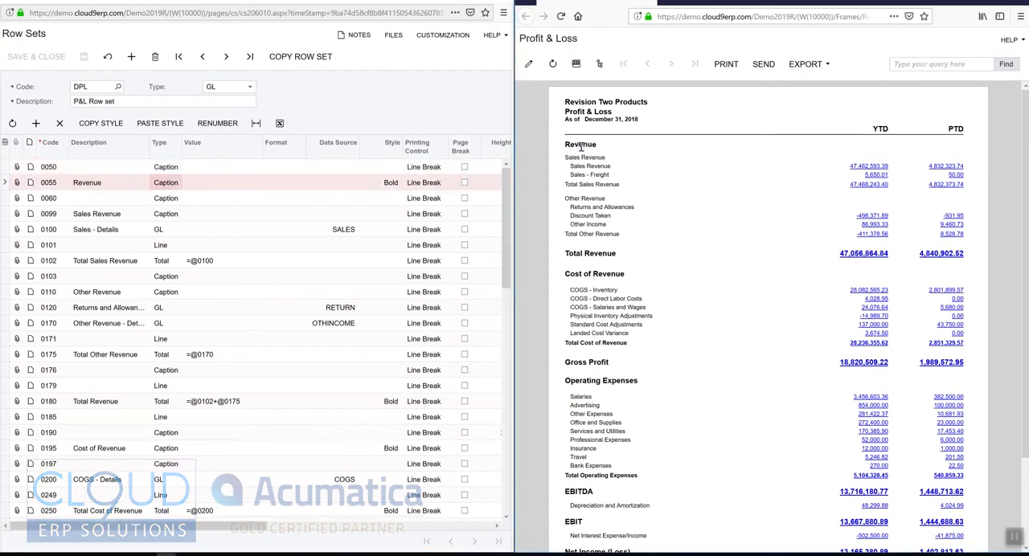
pyautogui.click(95, 201)
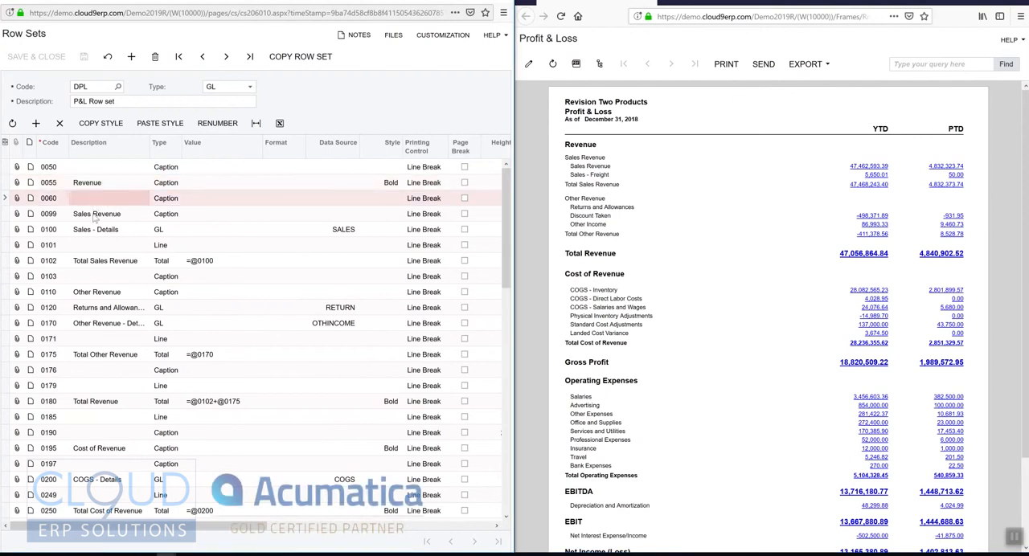
pyautogui.click(88, 217)
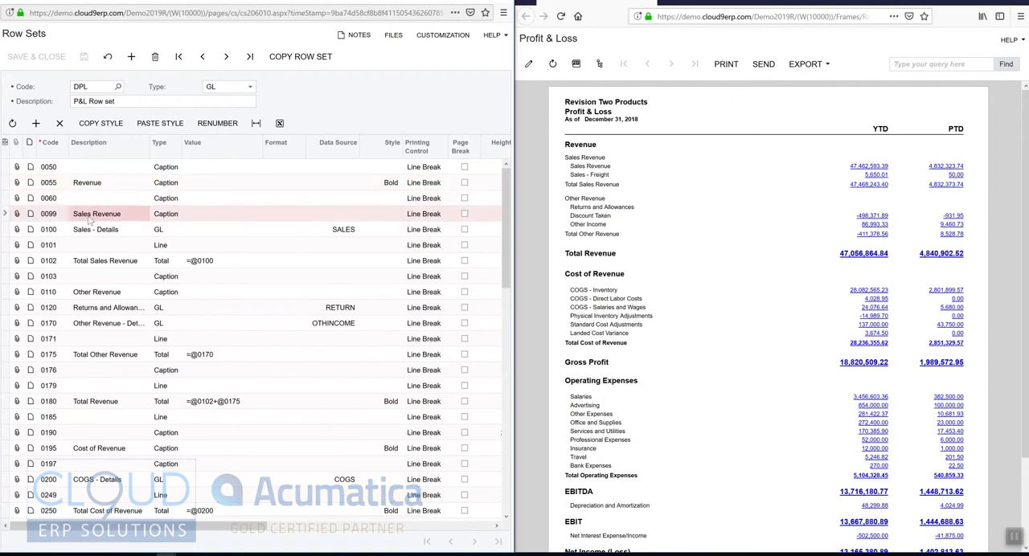
pyautogui.click(172, 218)
pyautogui.moveTo(566, 159); pyautogui.dragTo(613, 161)
pyautogui.click(655, 181)
pyautogui.hotkey('ctrl', '+')
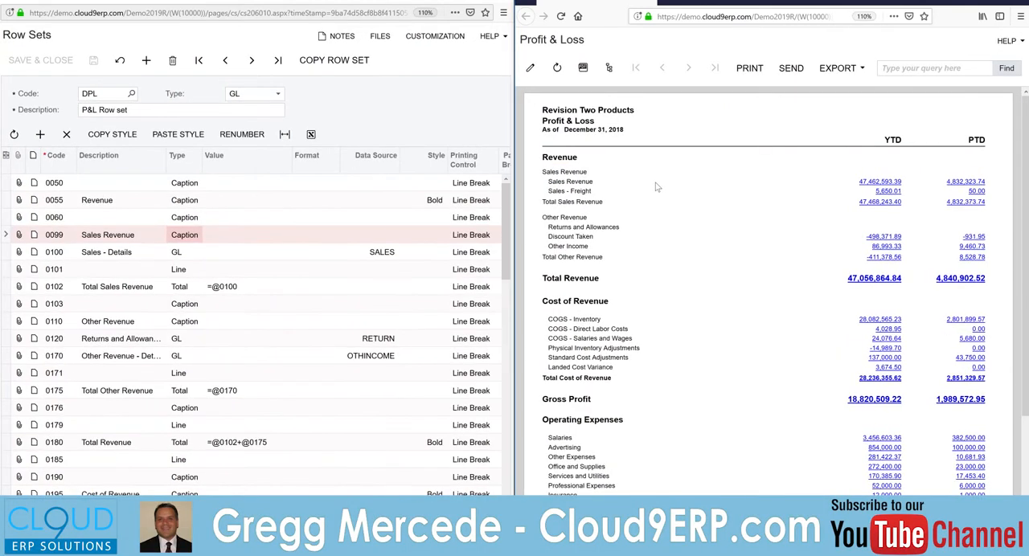
# Examine the available row types for the Sales - Details row (0100), keeping the type GL.
pyautogui.click(111, 252)
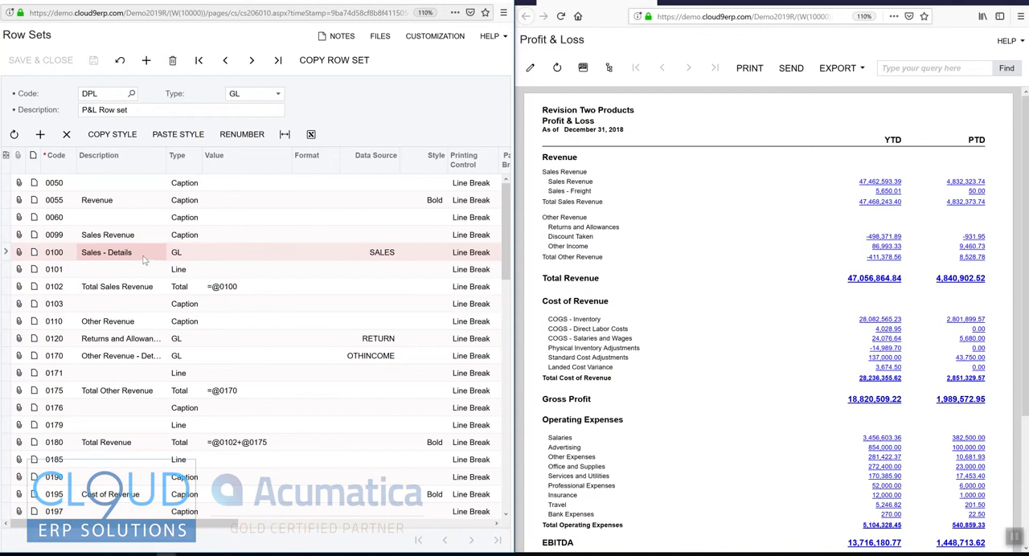
pyautogui.click(182, 257)
pyautogui.click(190, 259)
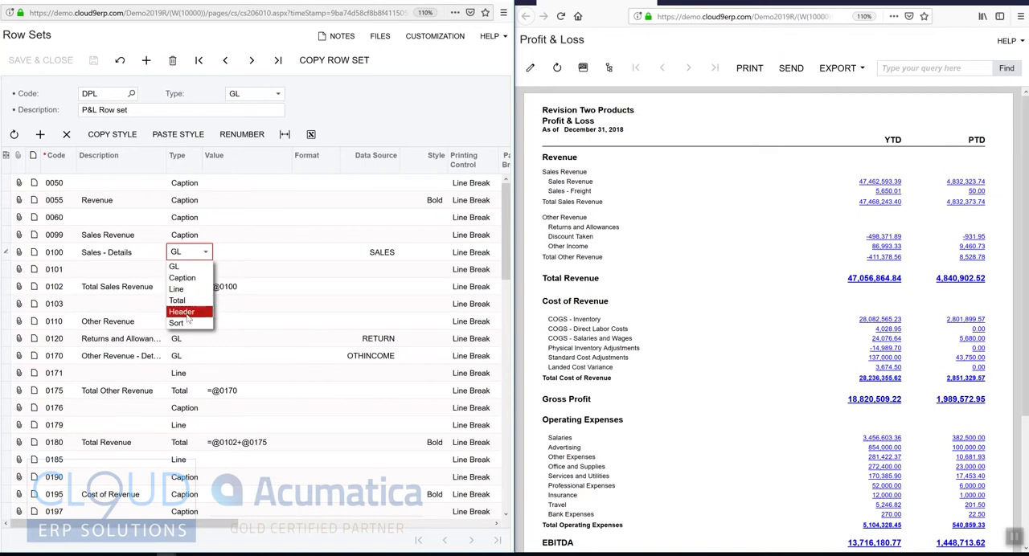
pyautogui.click(189, 269)
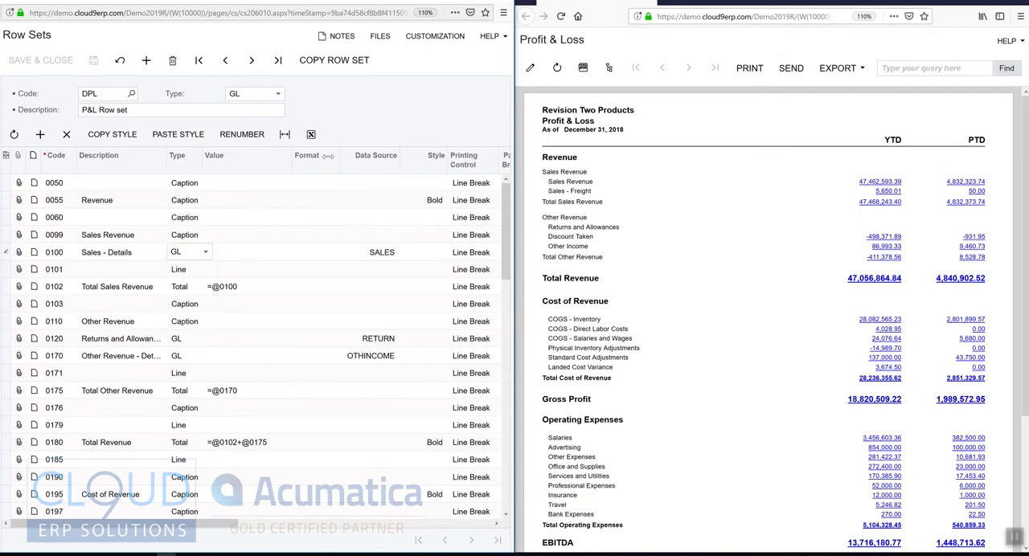
pyautogui.click(181, 255)
# Open the data source settings of row 0100 and examine its Account Class alongside the report's YTD and PTD columns.
pyautogui.click(393, 252)
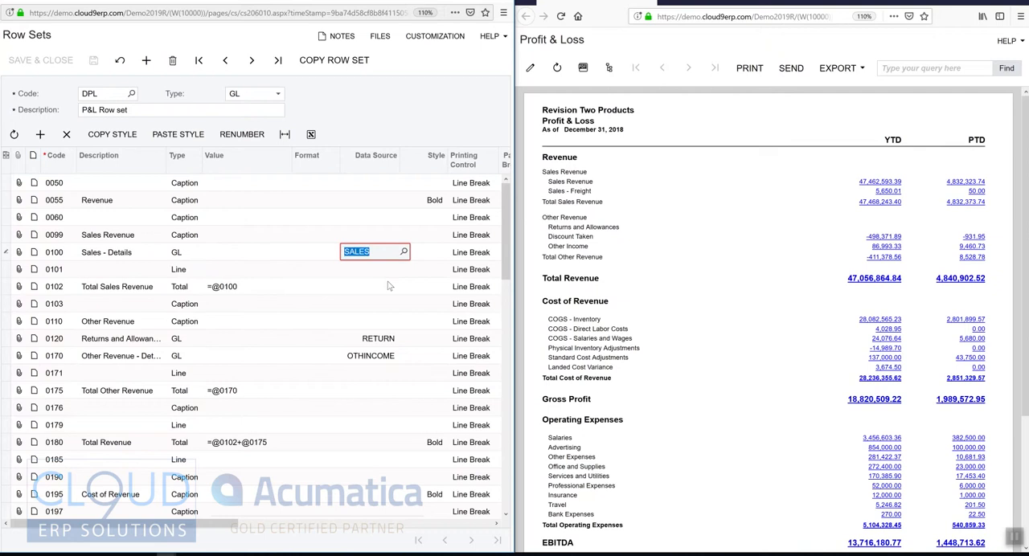
pyautogui.click(404, 253)
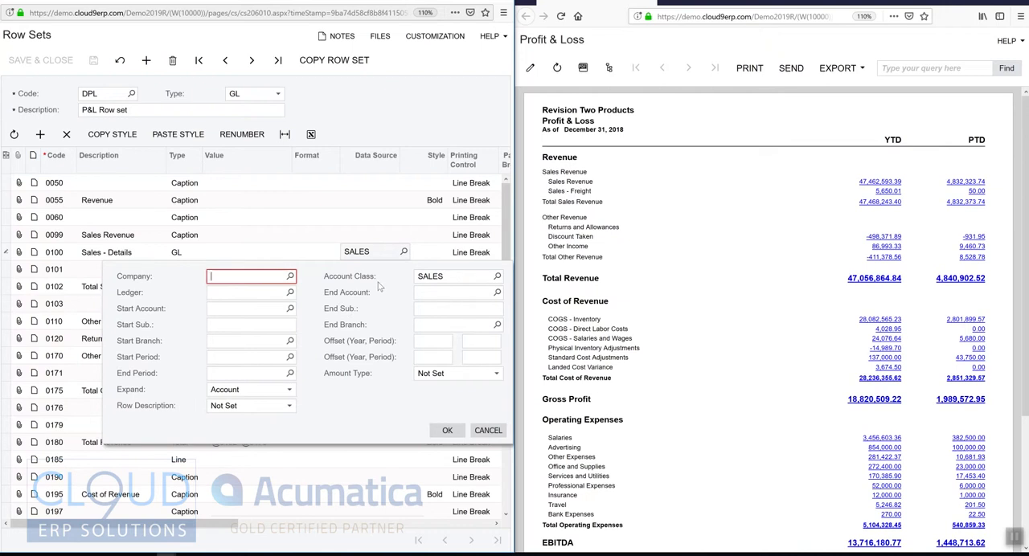
pyautogui.doubleClick(976, 140)
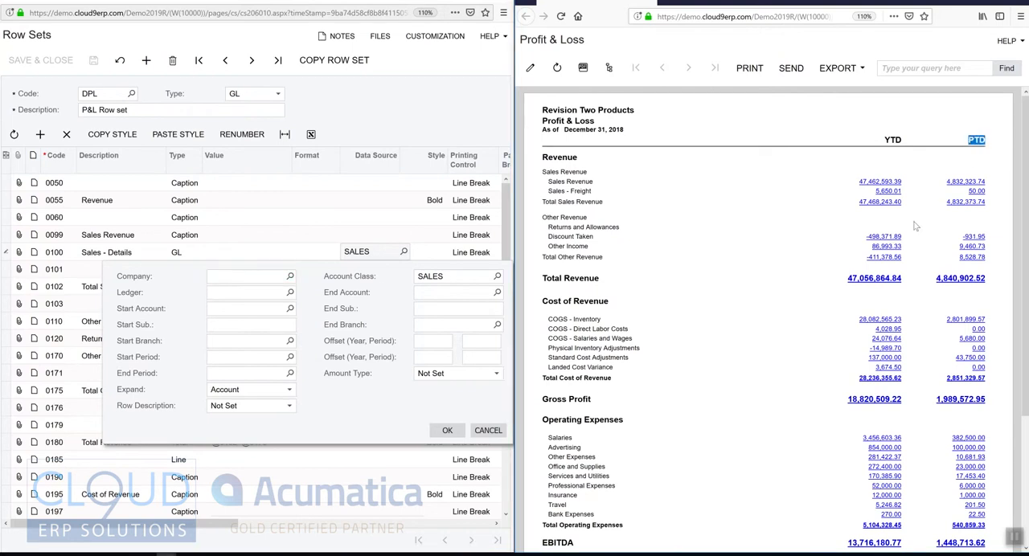
pyautogui.moveTo(897, 152); pyautogui.dragTo(841, 154)
pyautogui.doubleClick(448, 277)
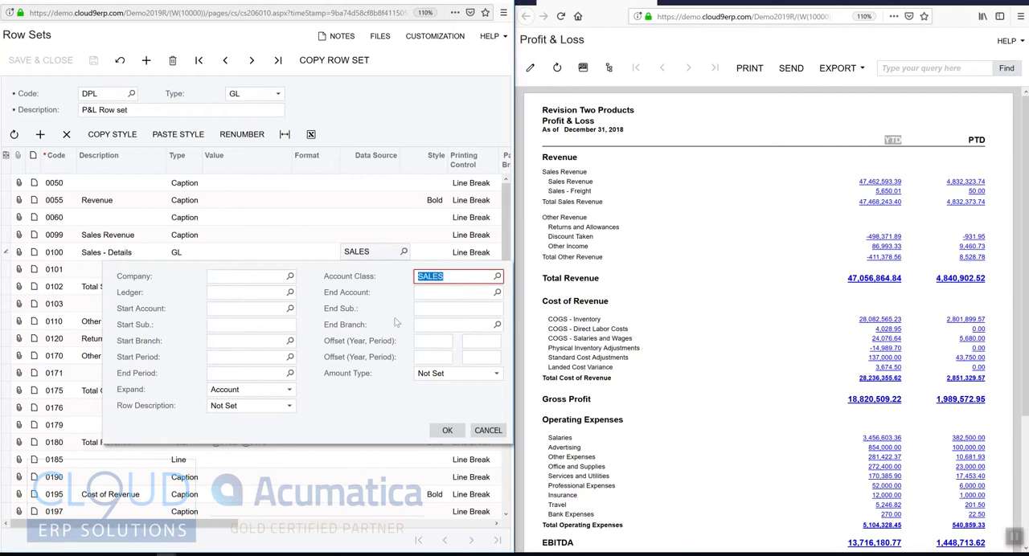
pyautogui.click(422, 325)
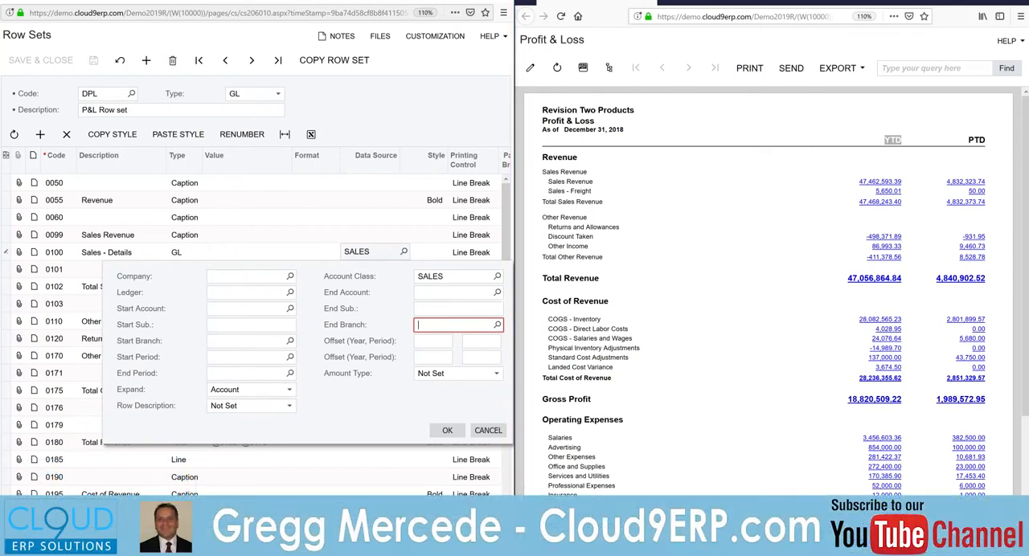
# Switch to the main Acumatica window and open the Chart of Accounts from the Finance workspace, with the navigation pane collapsed.
pyautogui.click(166, 553)
pyautogui.click(103, 481)
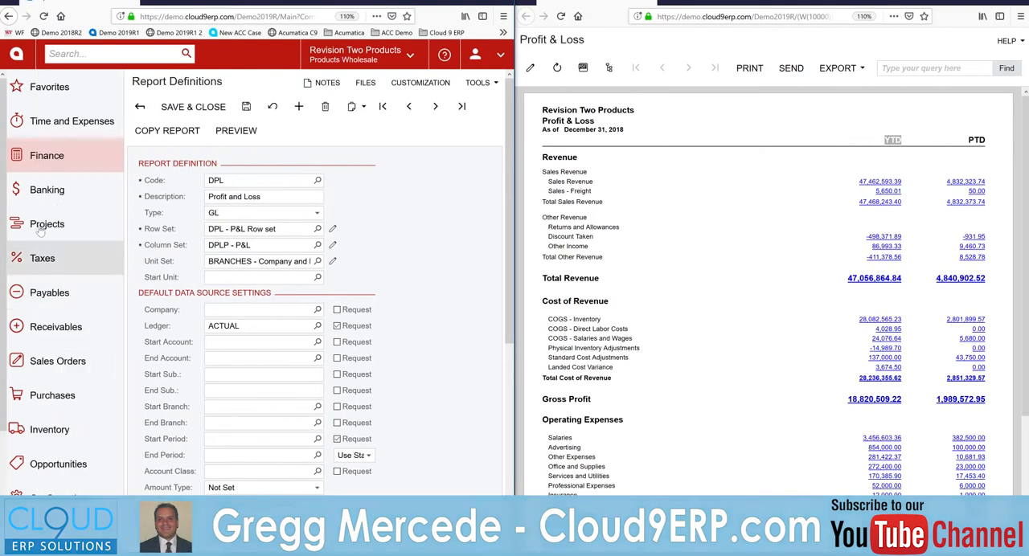
pyautogui.click(51, 161)
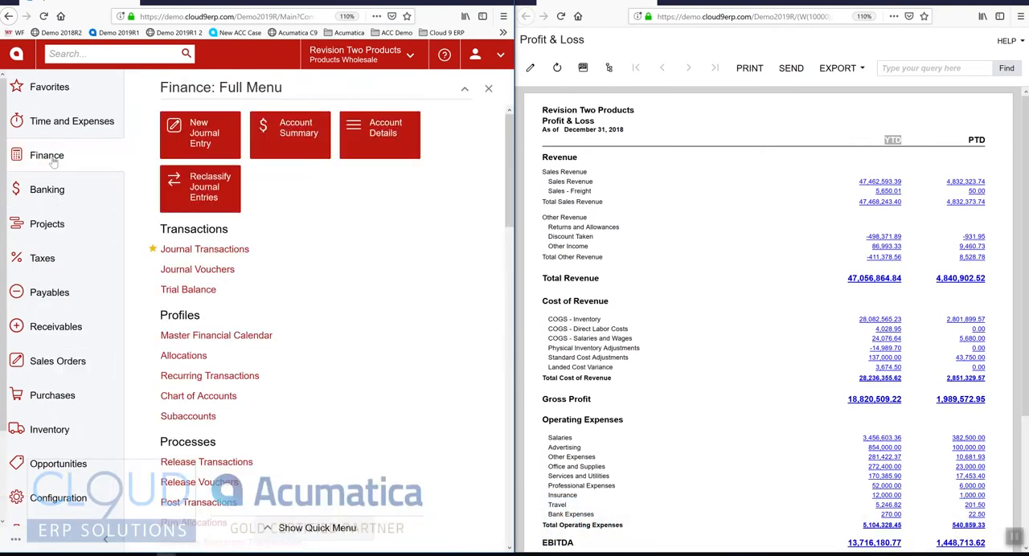
pyautogui.click(215, 396)
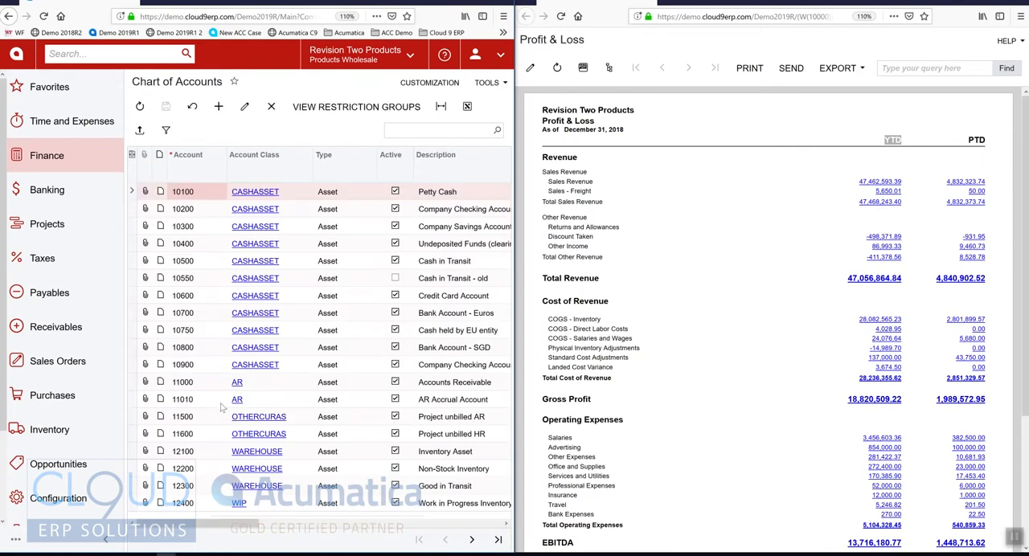
pyautogui.click(105, 539)
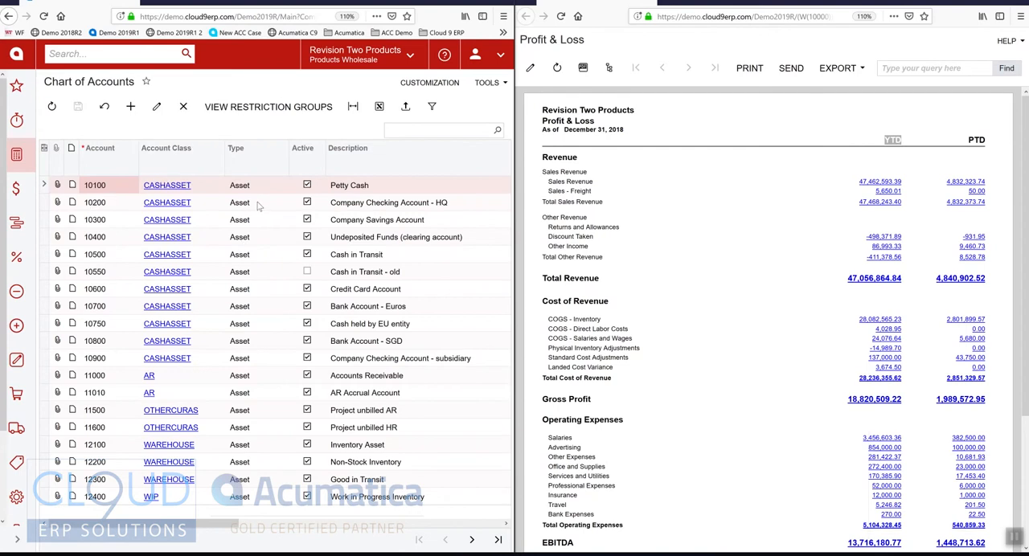
# Check the Account Class of row 0100 in the row set and filter the Chart of Accounts to account classes containing SALES.
pyautogui.hotkey('alt', 'Tab')
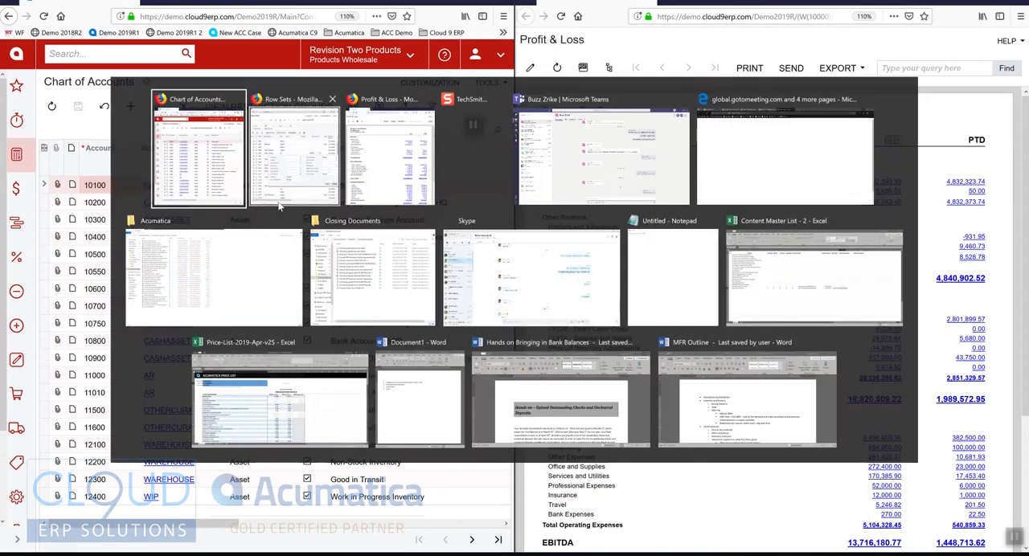
pyautogui.click(337, 193)
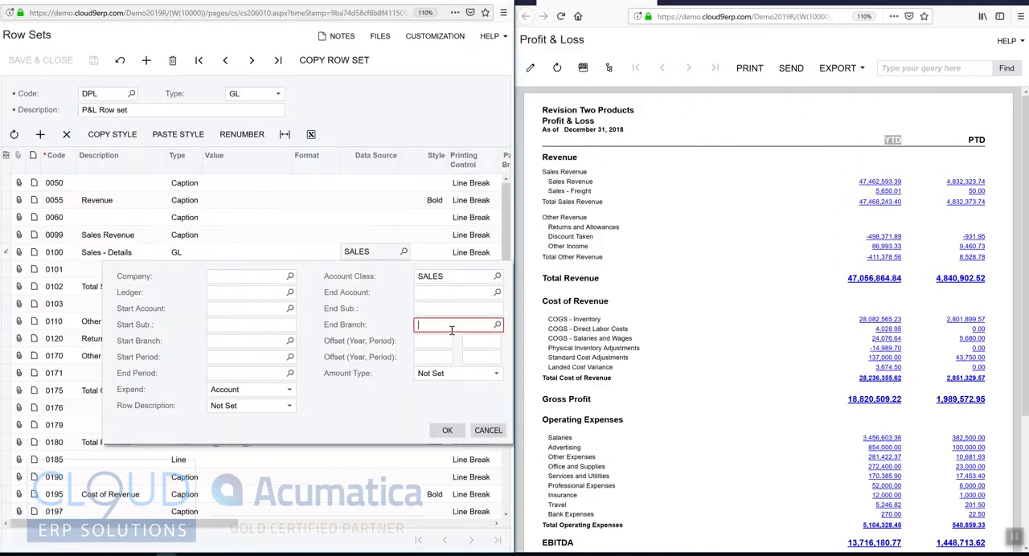
pyautogui.doubleClick(447, 276)
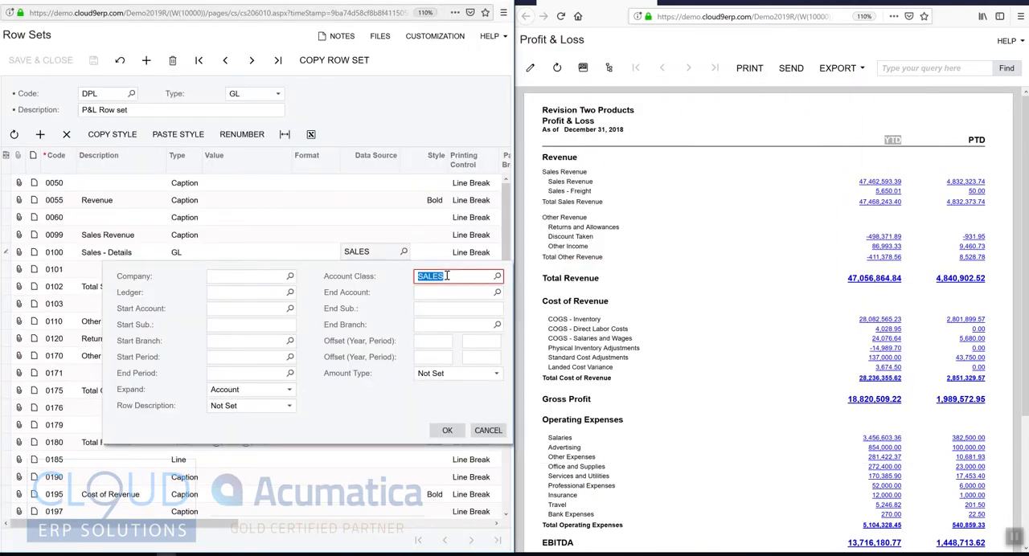
pyautogui.hotkey('alt', 'Tab')
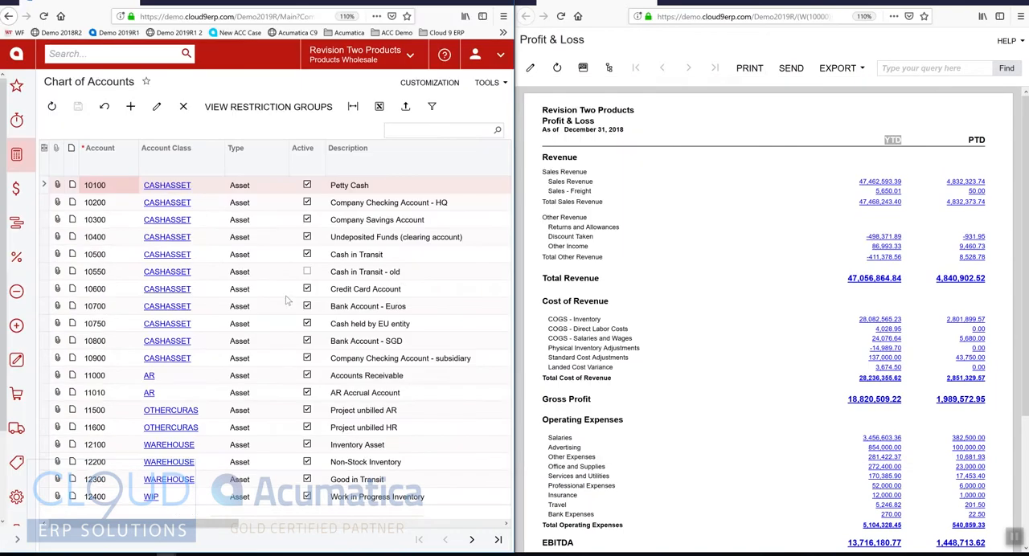
pyautogui.click(175, 154)
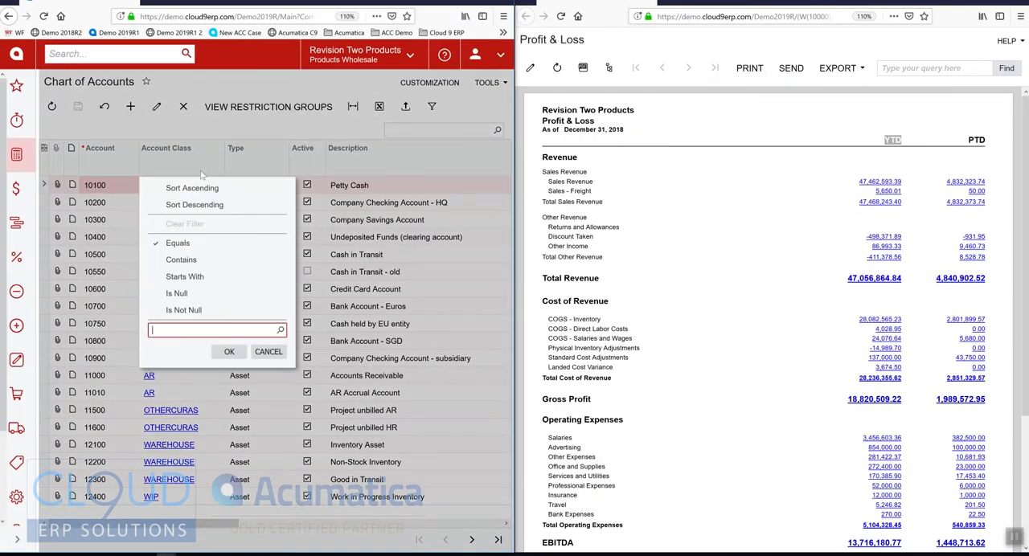
pyautogui.click(181, 260)
pyautogui.click(229, 352)
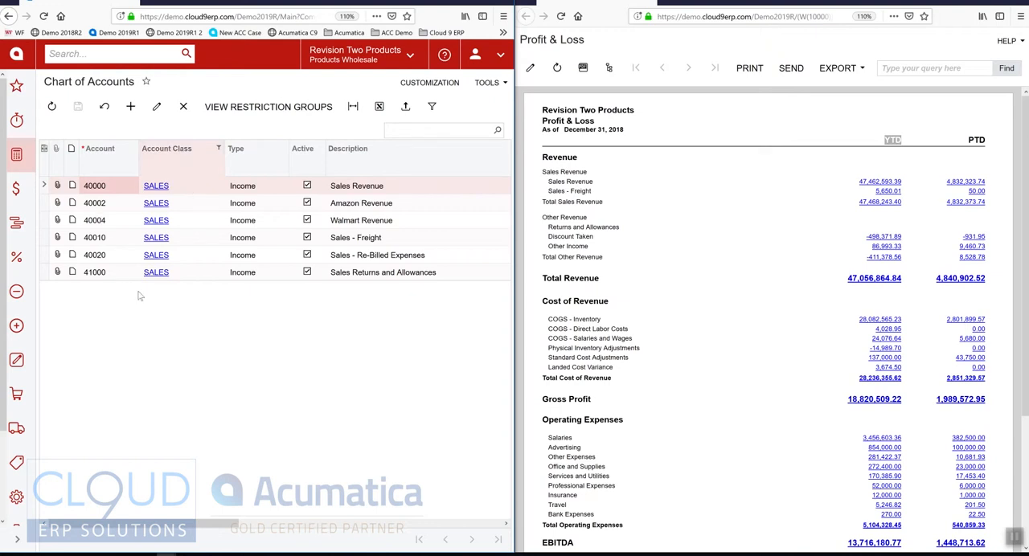
# Compare the Sales Revenue and Sales - Freight accounts in the filtered list with the sales lines of the Profit & Loss report.
pyautogui.click(615, 187)
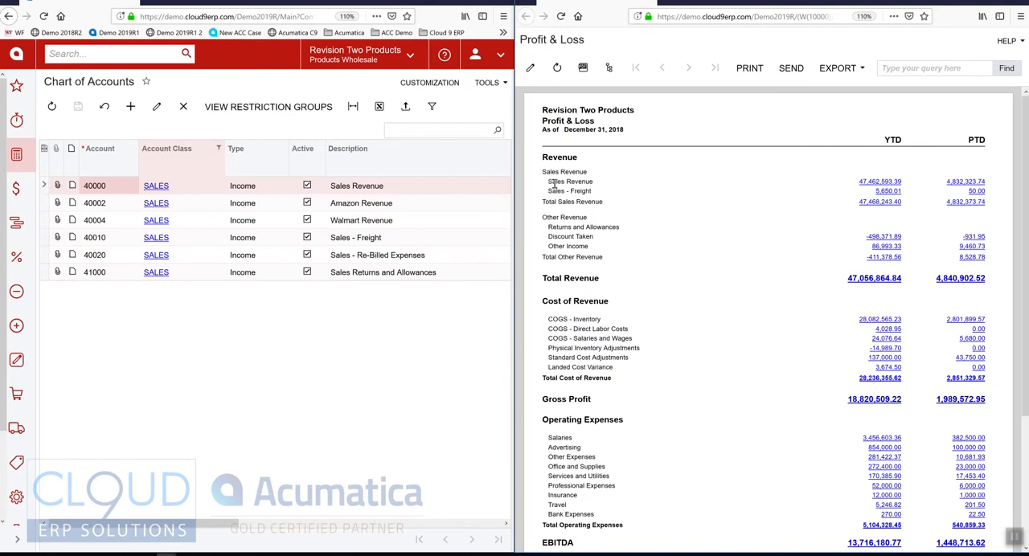
pyautogui.click(381, 193)
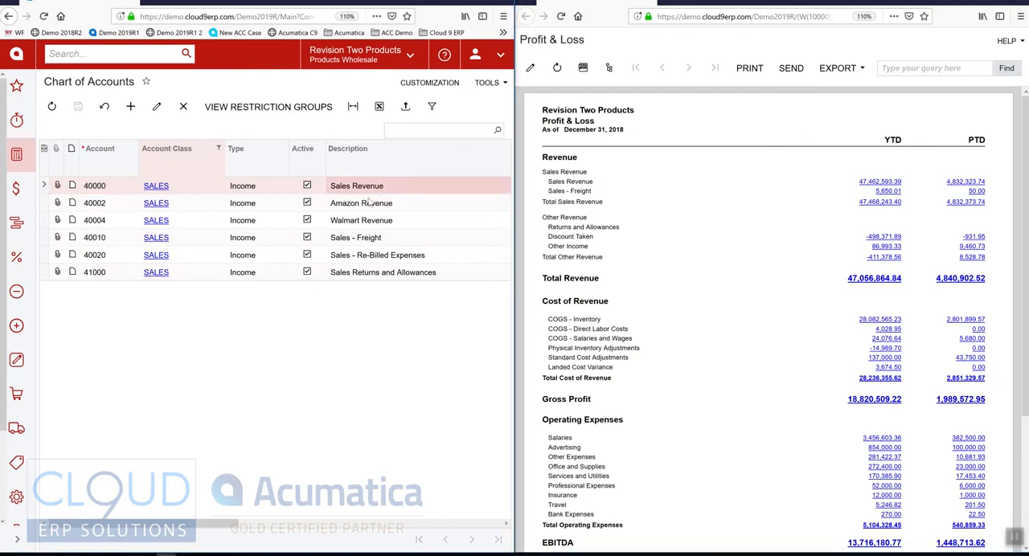
pyautogui.click(375, 240)
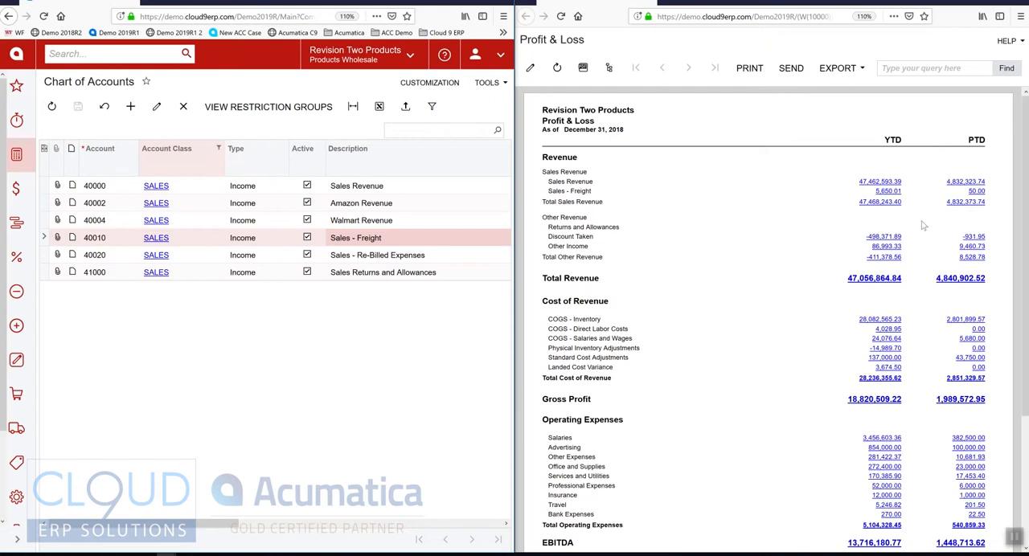
# Return to the Row Sets window, maximize it, and reopen the data source settings of row 0100.
pyautogui.hotkey('alt', 'Tab')
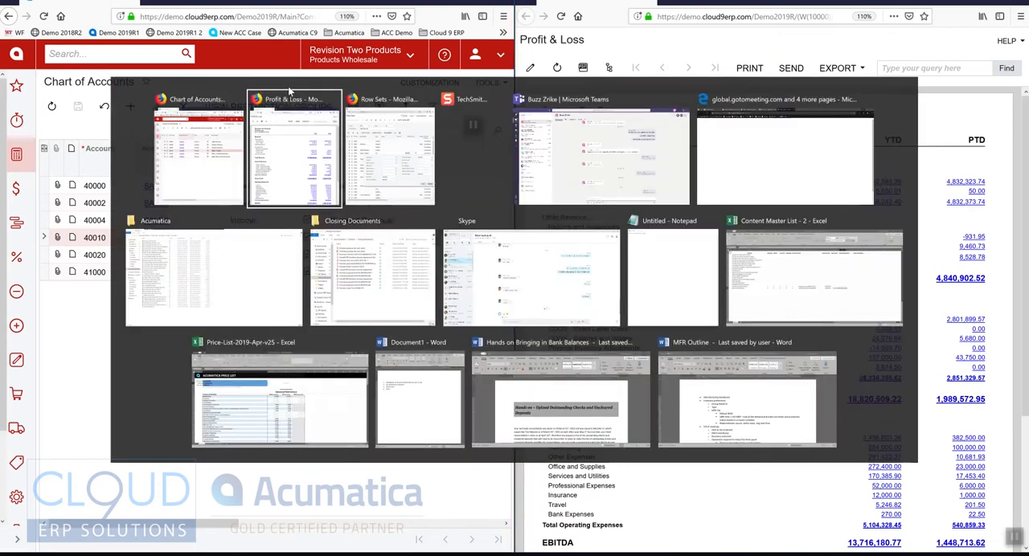
pyautogui.click(314, 122)
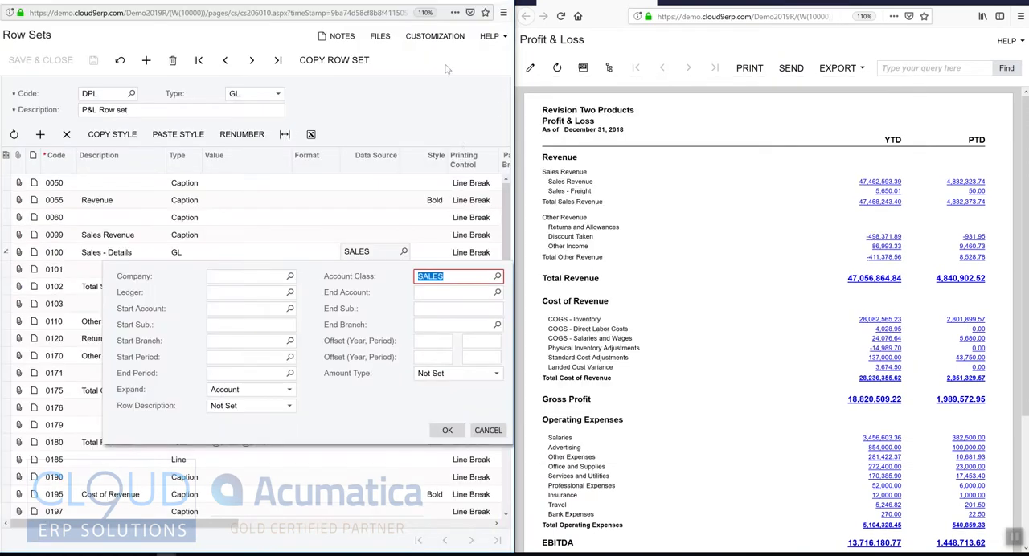
pyautogui.click(475, 1)
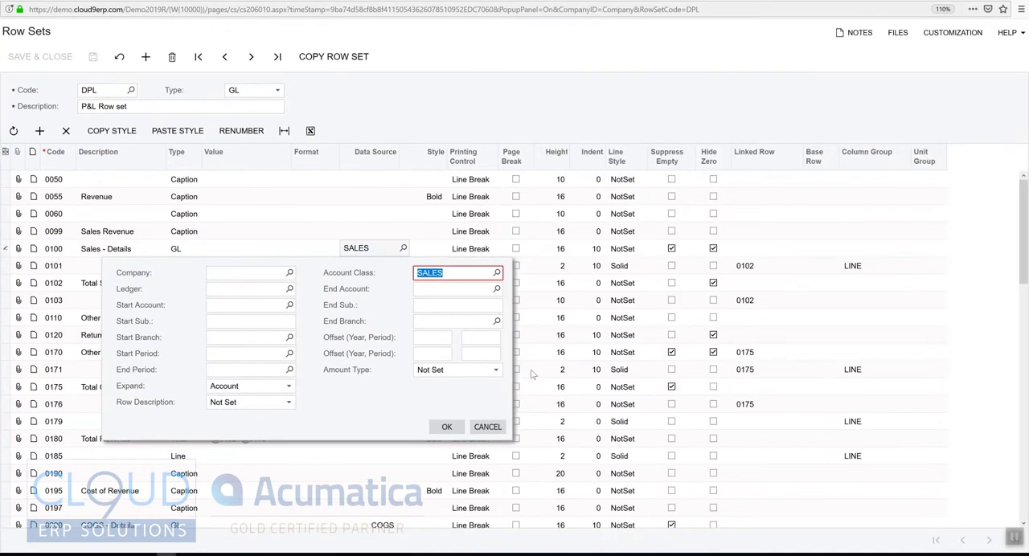
pyautogui.click(488, 427)
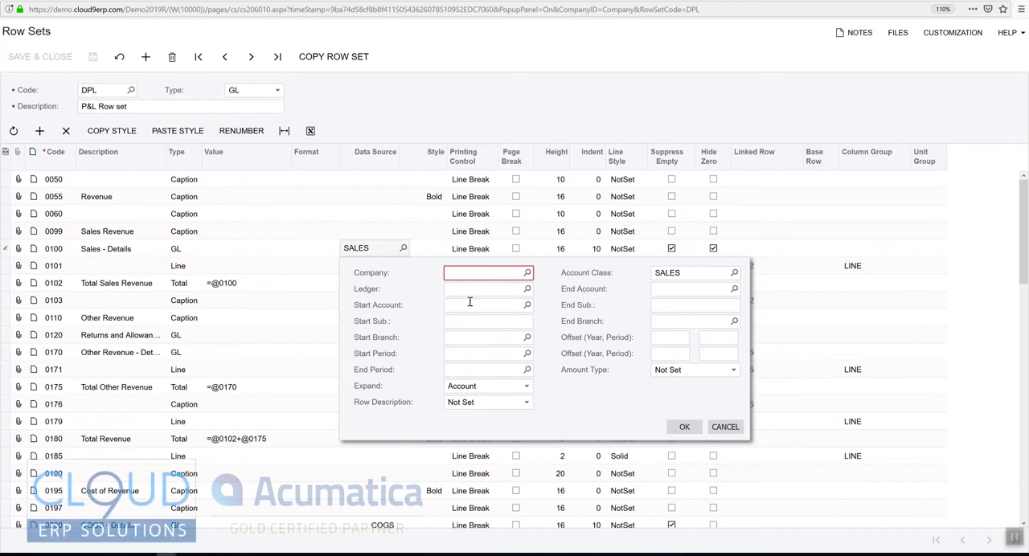
# Examine the Start Account, Account Class, period offset and Expand settings in row 0100's data source, keeping Expand at Account.
pyautogui.click(462, 304)
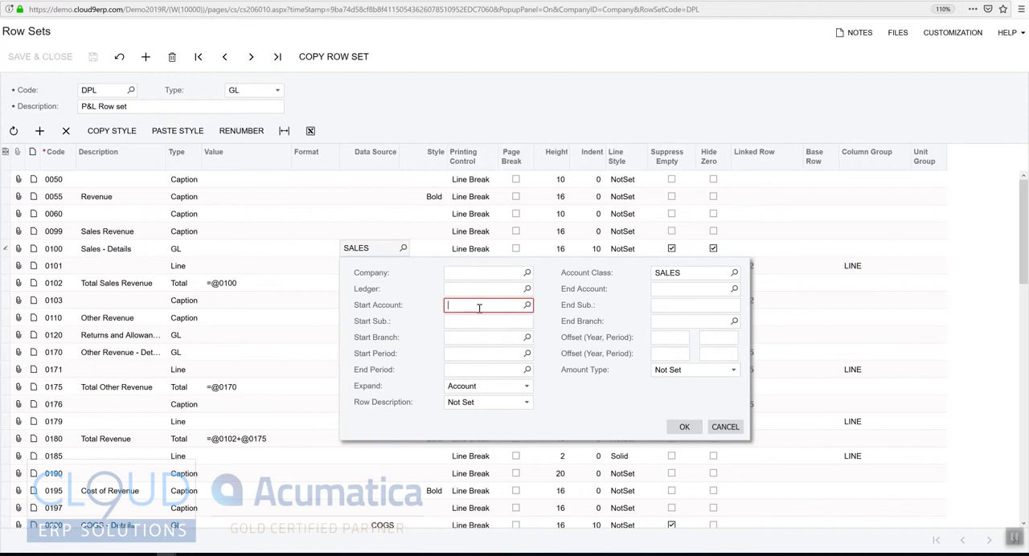
pyautogui.click(523, 304)
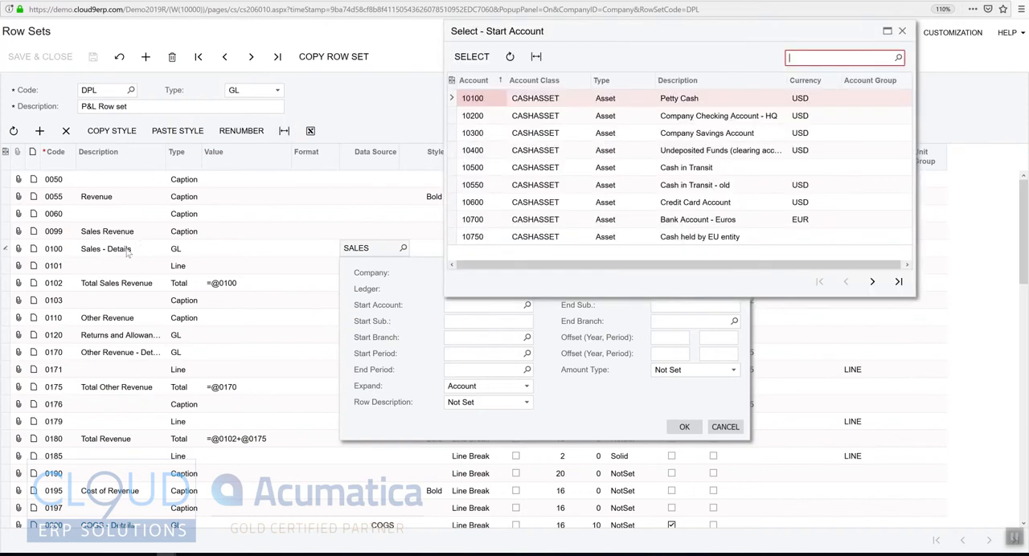
pyautogui.press('Escape')
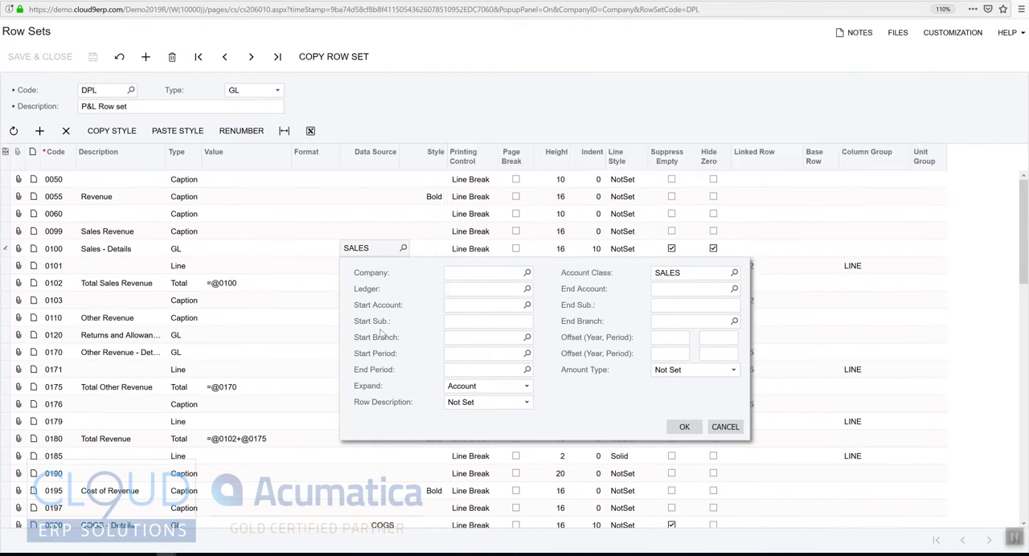
pyautogui.click(664, 277)
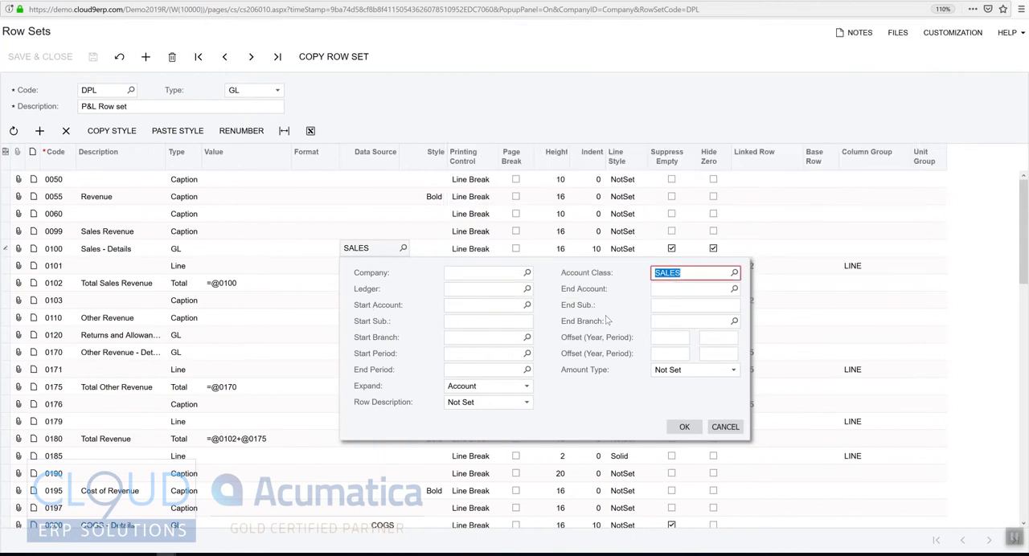
pyautogui.click(670, 353)
pyautogui.click(471, 389)
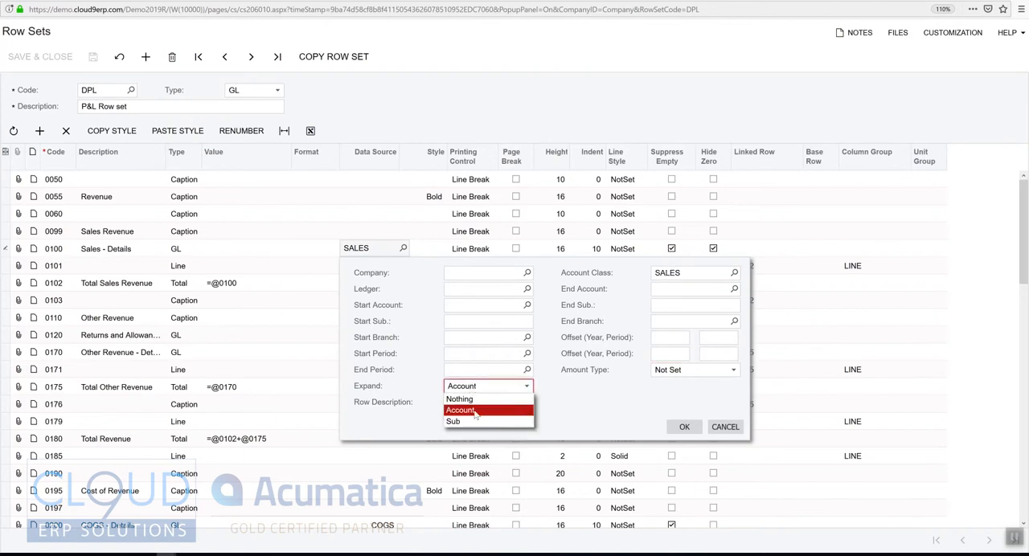
pyautogui.click(474, 412)
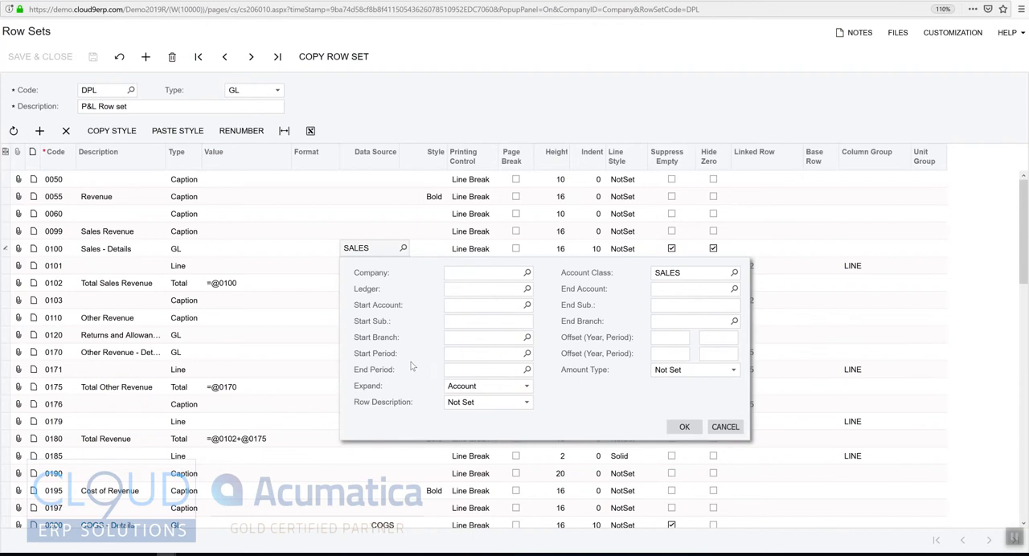
# Check the sales account lines in the Profit & Loss report and set Expand to Nothing in row 0100's data source.
pyautogui.hotkey('alt', 'Tab')
pyautogui.hotkey('alt', 'Tab')
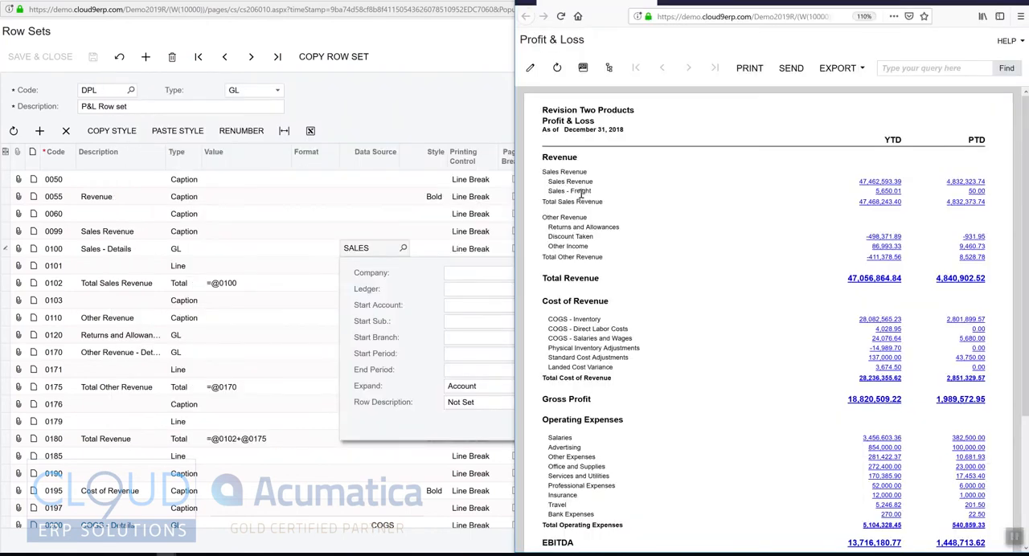
pyautogui.click(392, 384)
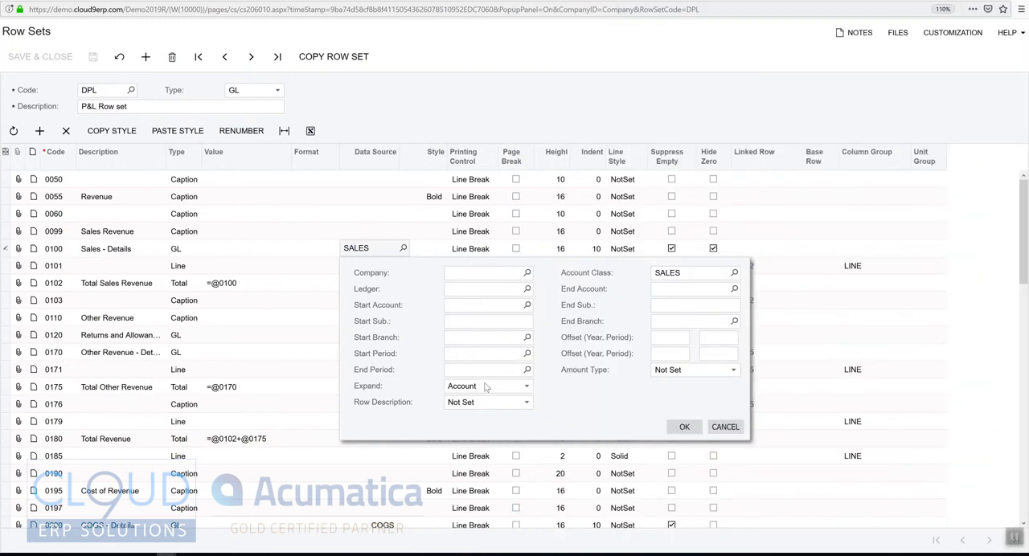
pyautogui.click(488, 386)
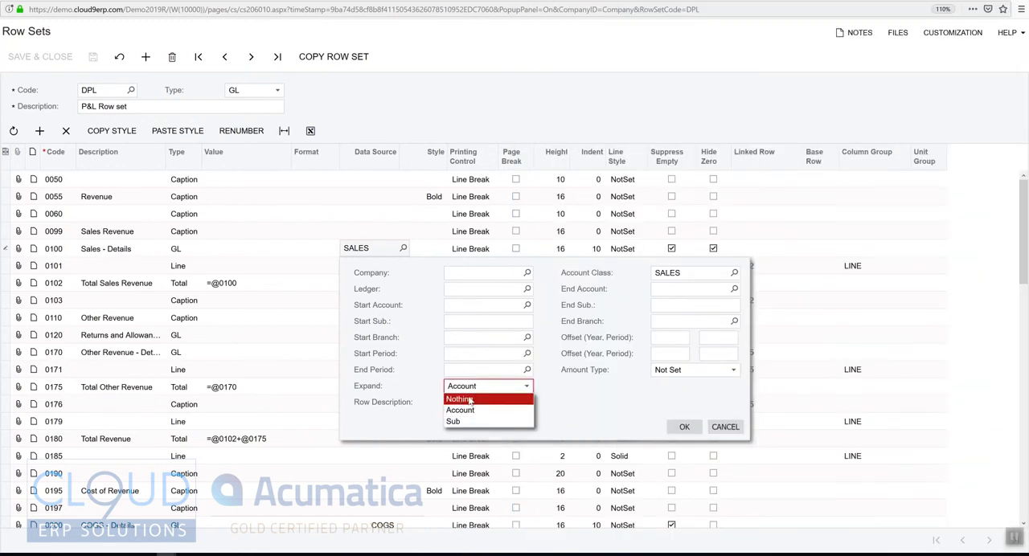
pyautogui.click(466, 399)
pyautogui.click(670, 413)
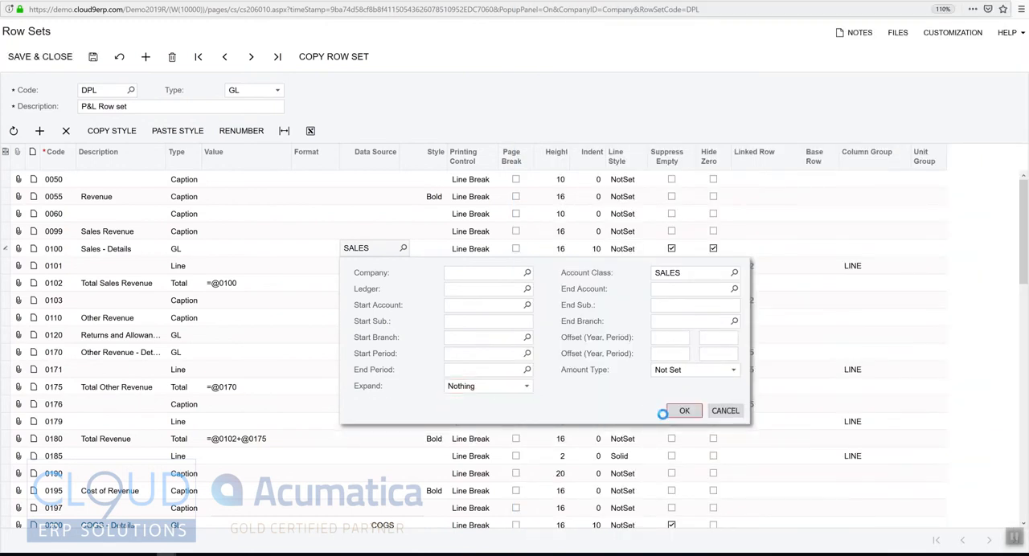
# Save the row set and run the Profit & Loss report for the ACTUAL ledger and financial period 12-2018.
pyautogui.click(92, 57)
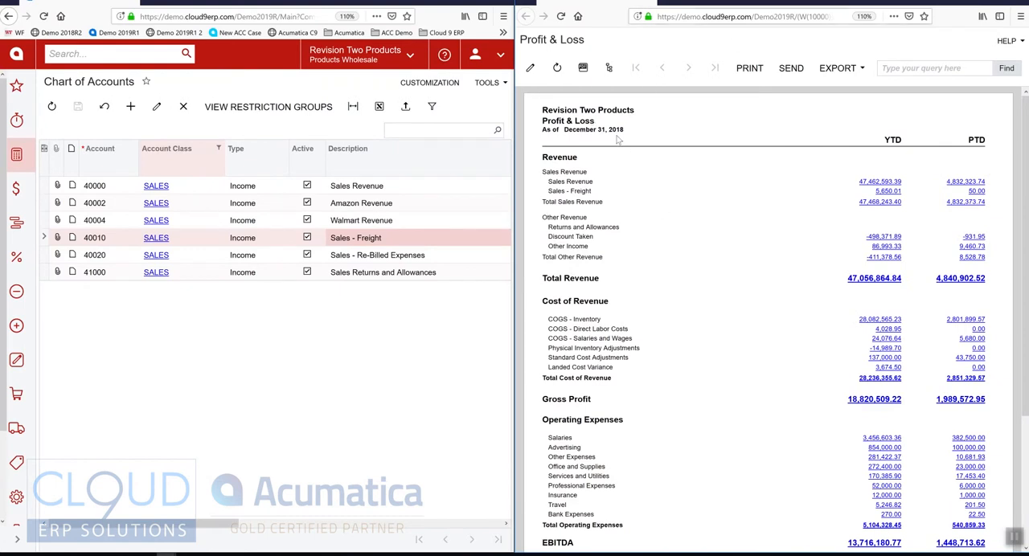
pyautogui.click(16, 154)
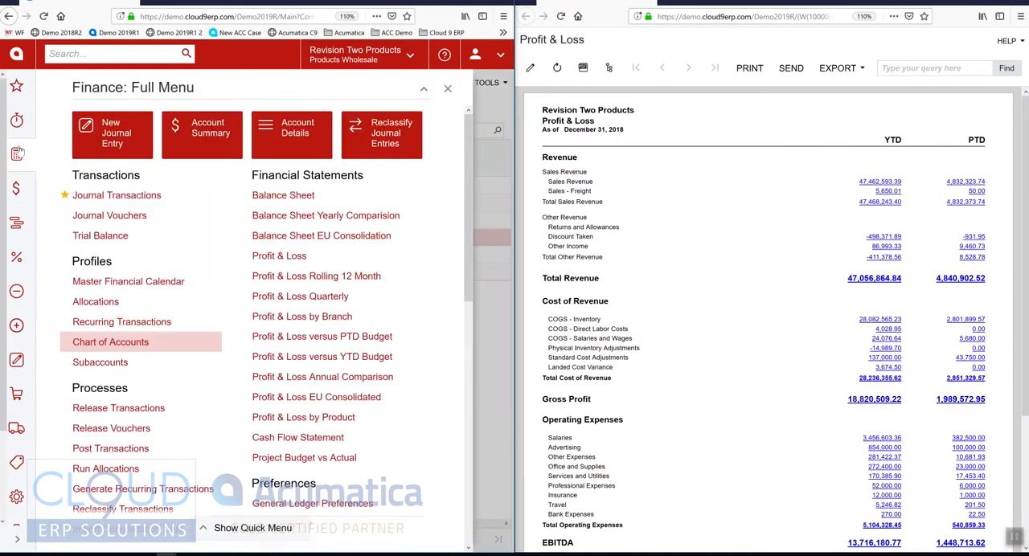
pyautogui.click(281, 257)
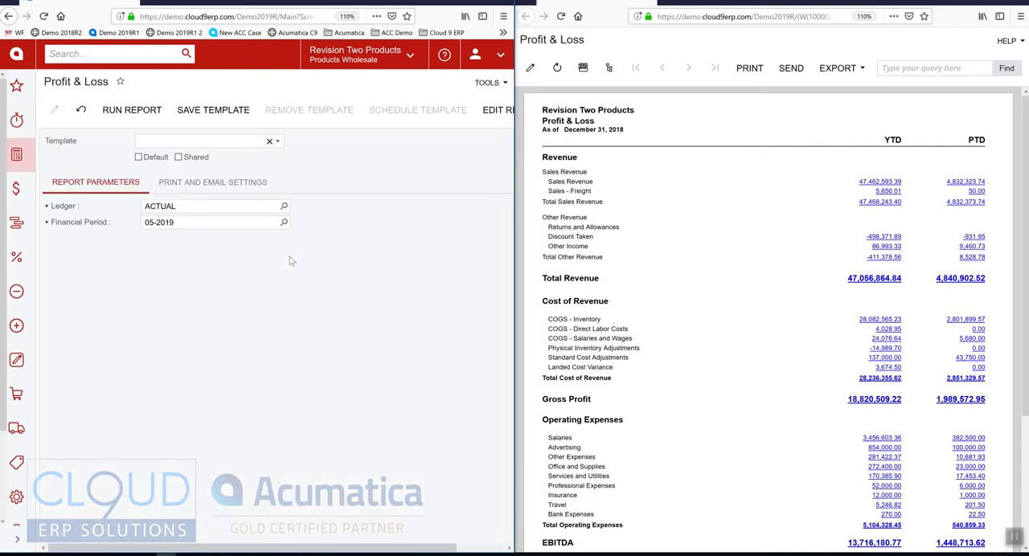
pyautogui.click(198, 222)
pyautogui.write('12-2018')
pyautogui.press('Tab')
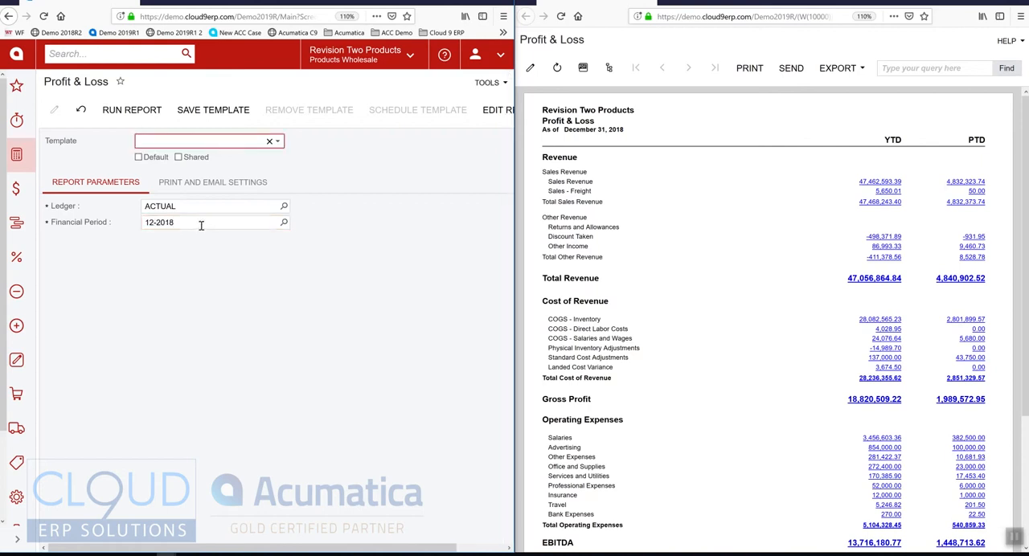
pyautogui.click(131, 110)
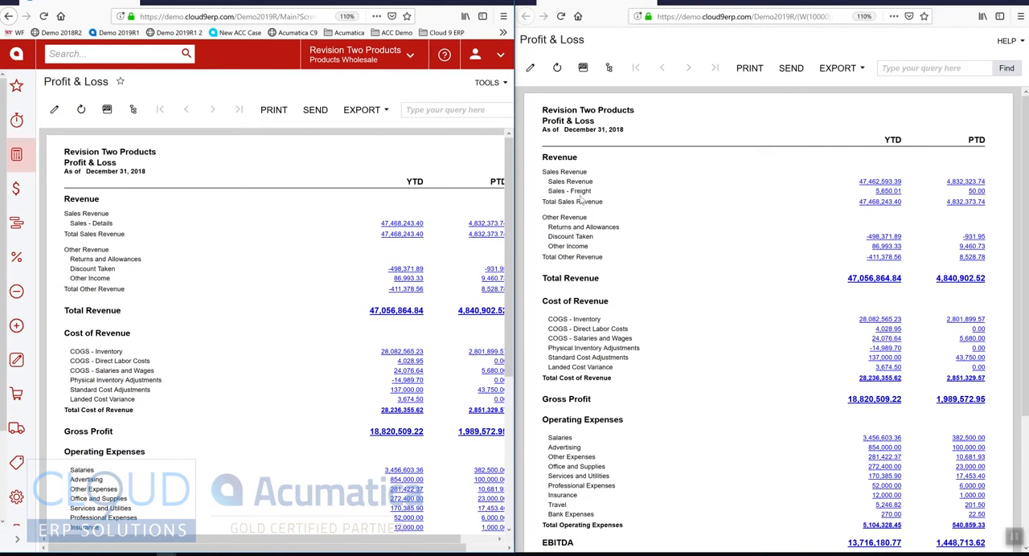
# Compare the Sales - Details and Total Sales Revenue lines of the new report with the sales lines in the earlier report.
pyautogui.moveTo(80, 223); pyautogui.dragTo(155, 229)
pyautogui.moveTo(78, 234); pyautogui.dragTo(143, 238)
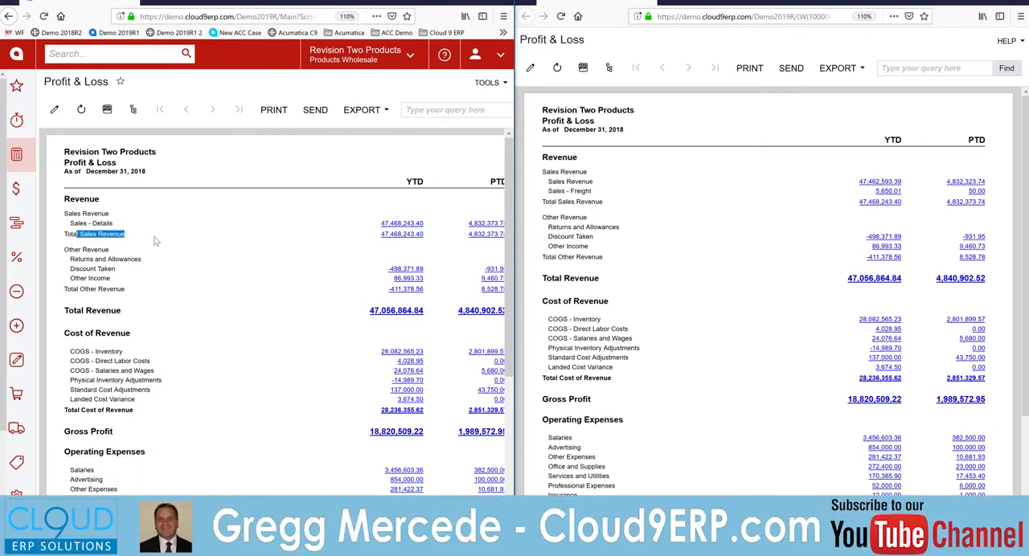
pyautogui.click(583, 203)
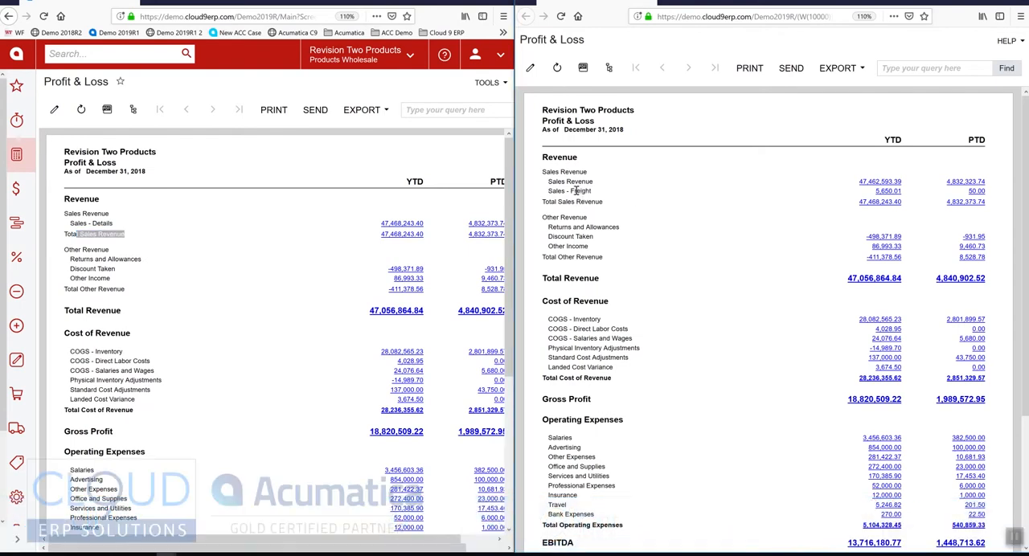
pyautogui.click(103, 233)
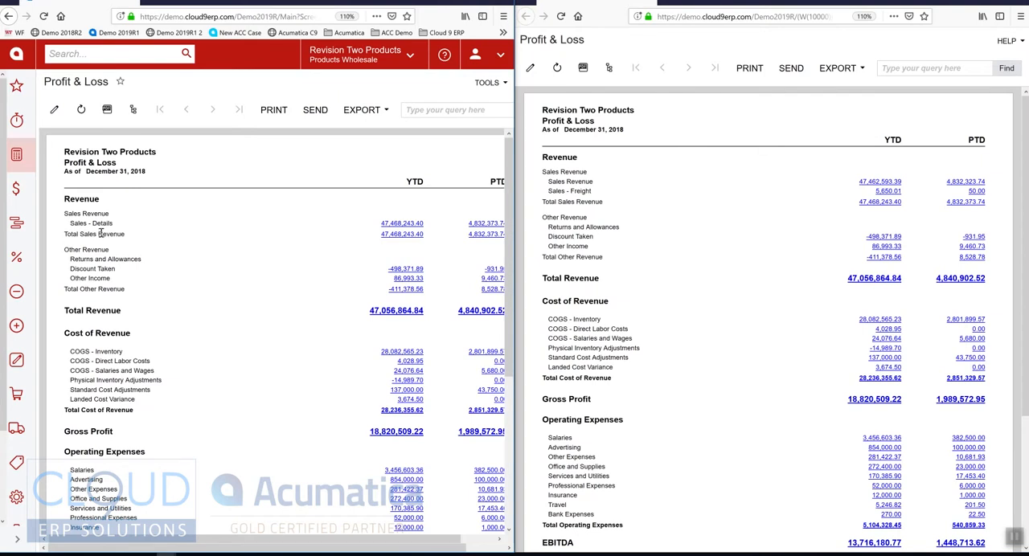
# Go to the Report Definitions form, open the DPL Profit and Loss definition and open its P&L row set for editing.
pyautogui.click(19, 162)
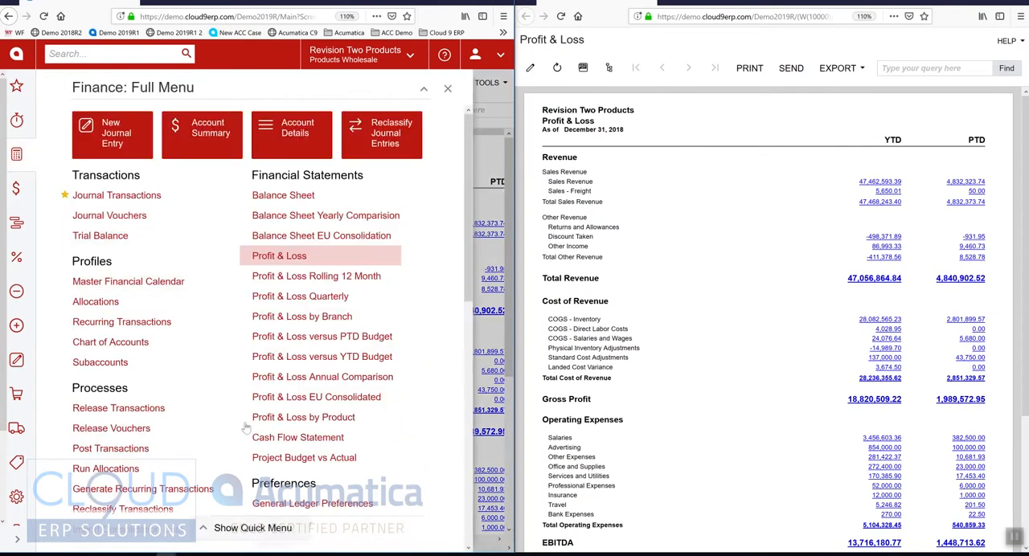
pyautogui.scroll(-5, 245, 429)
pyautogui.click(289, 279)
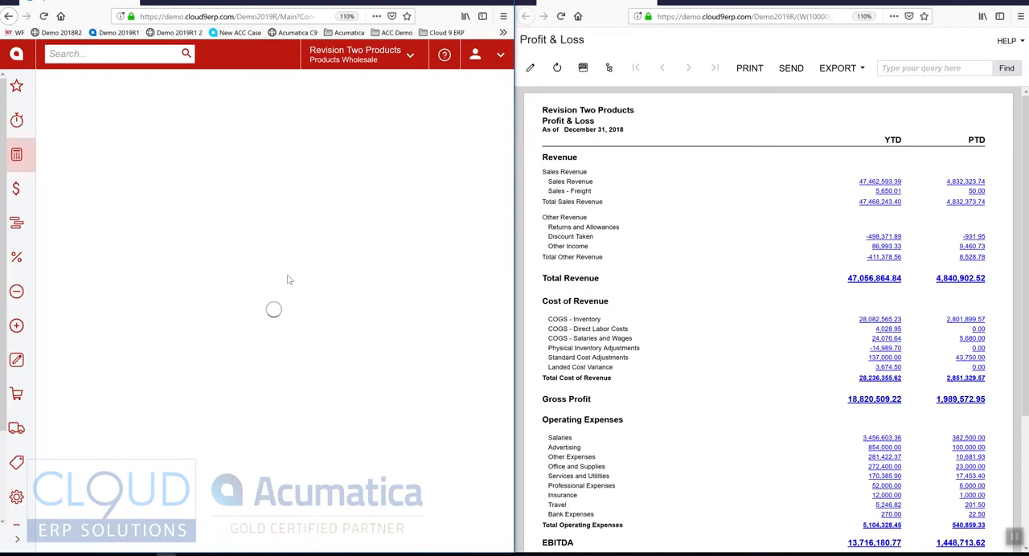
pyautogui.click(151, 243)
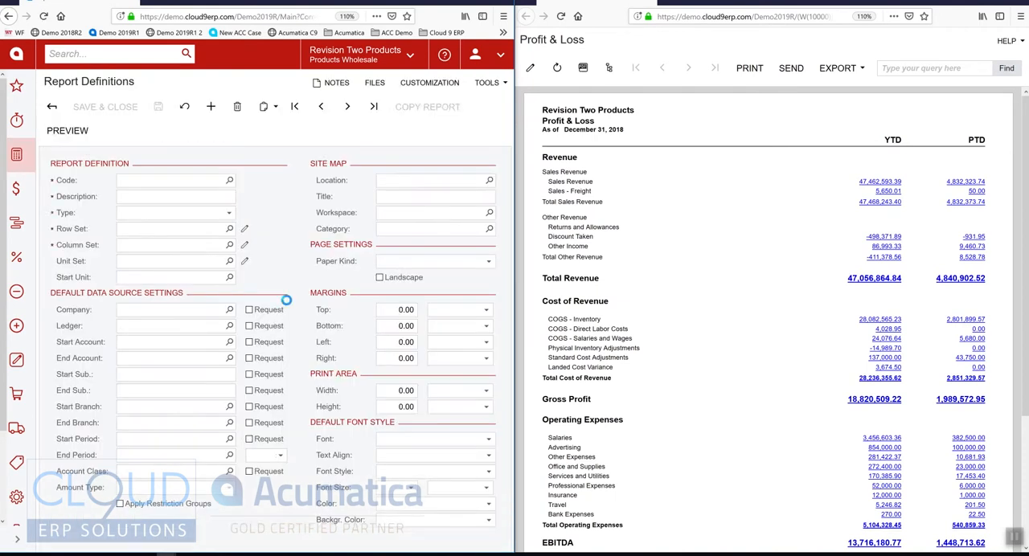
pyautogui.click(245, 231)
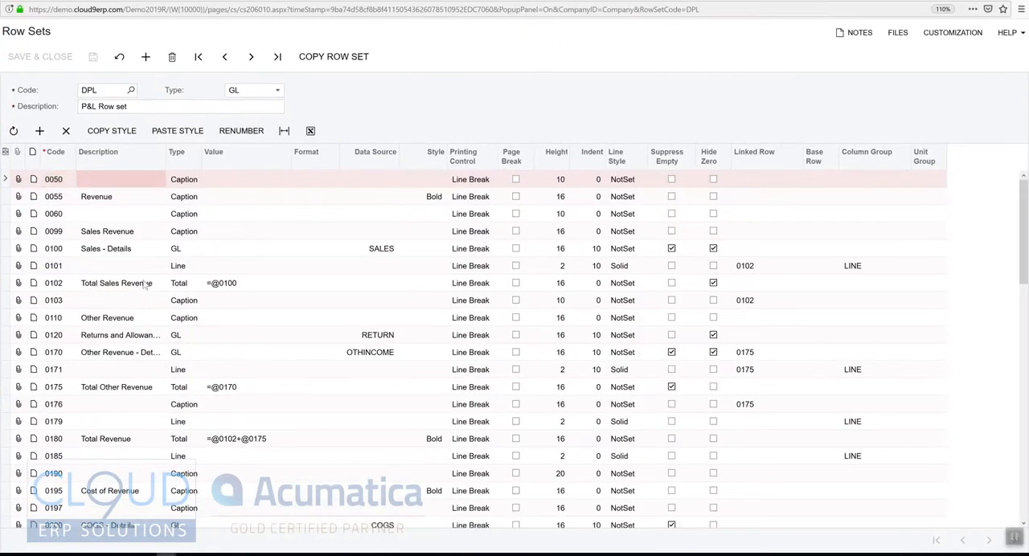
# Examine the spacing of the row codes from 0050 to 0060 and from 0101 to 0102 in the P&L row set.
pyautogui.click(97, 200)
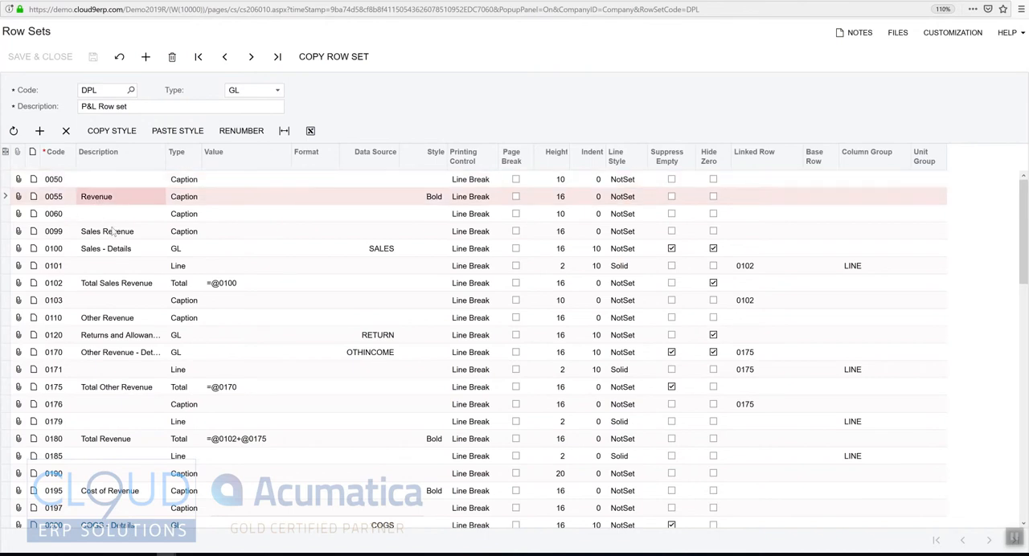
pyautogui.click(53, 183)
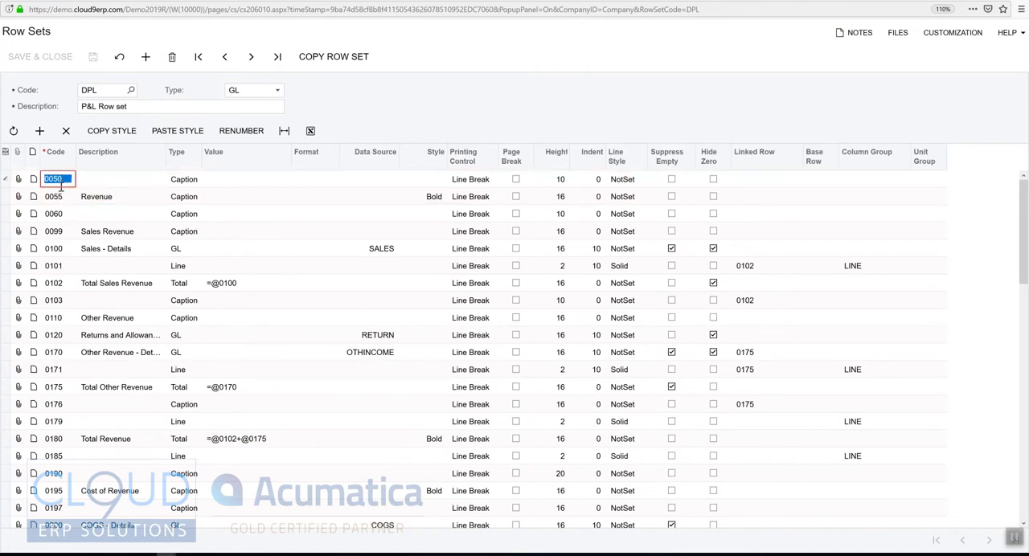
pyautogui.click(56, 197)
pyautogui.click(57, 215)
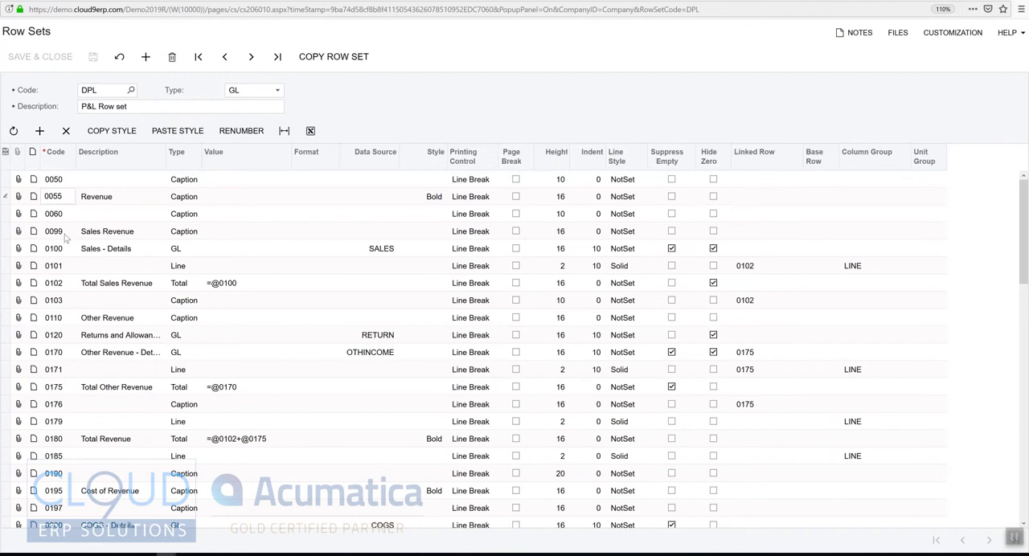
pyautogui.click(54, 182)
pyautogui.click(54, 193)
pyautogui.click(56, 215)
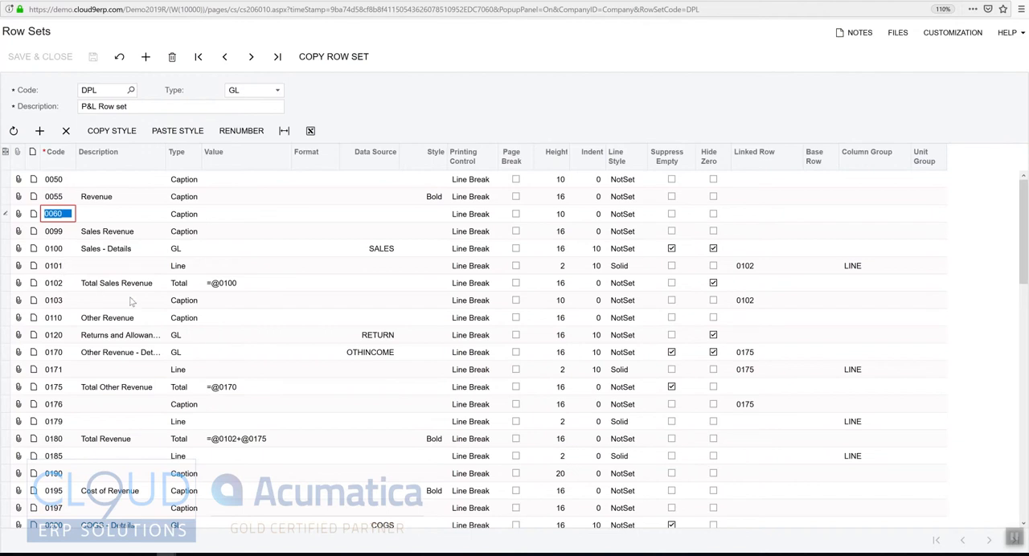
pyautogui.click(64, 267)
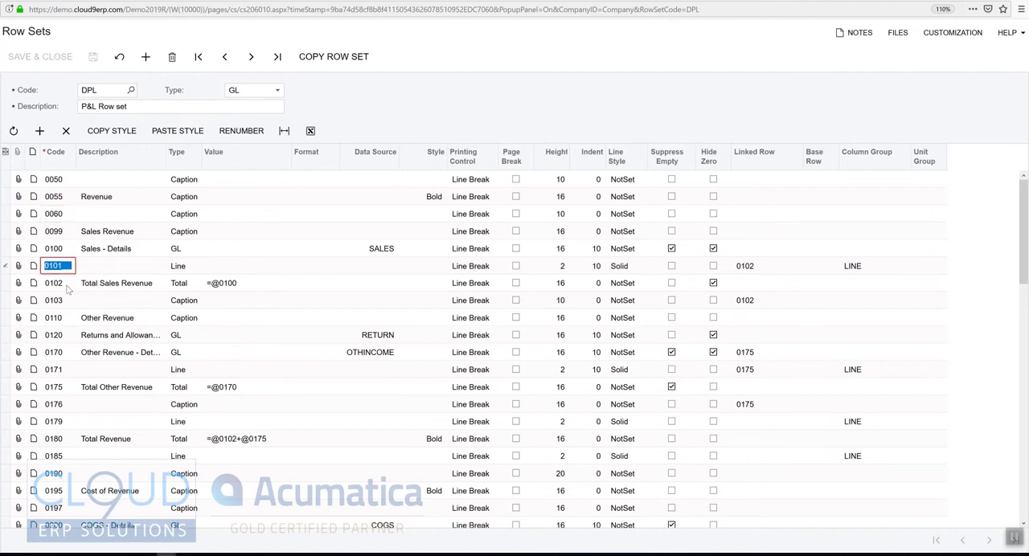
pyautogui.click(62, 286)
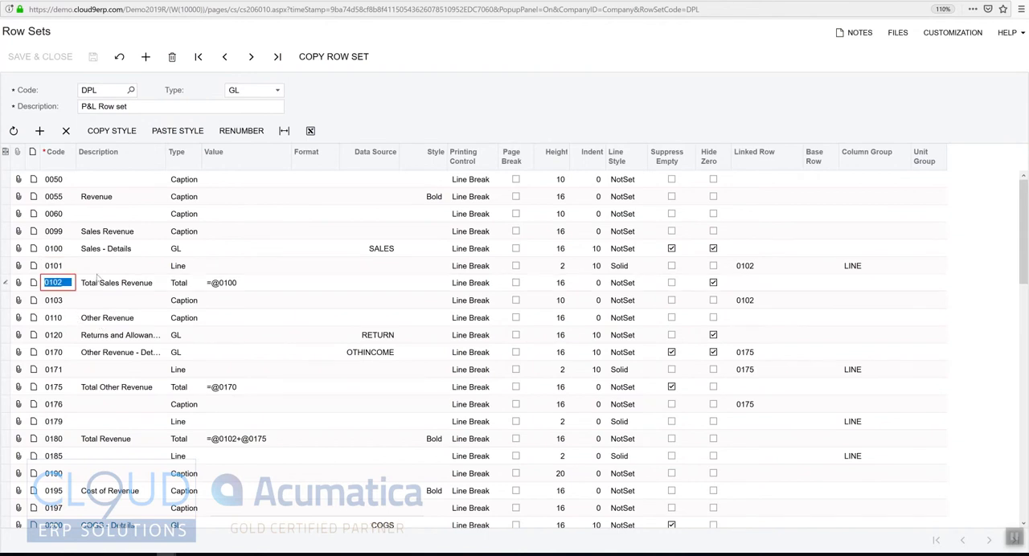
pyautogui.click(58, 270)
pyautogui.click(59, 286)
# Renumber the rows of the P&L row set with a numbering step of 10.
pyautogui.click(244, 131)
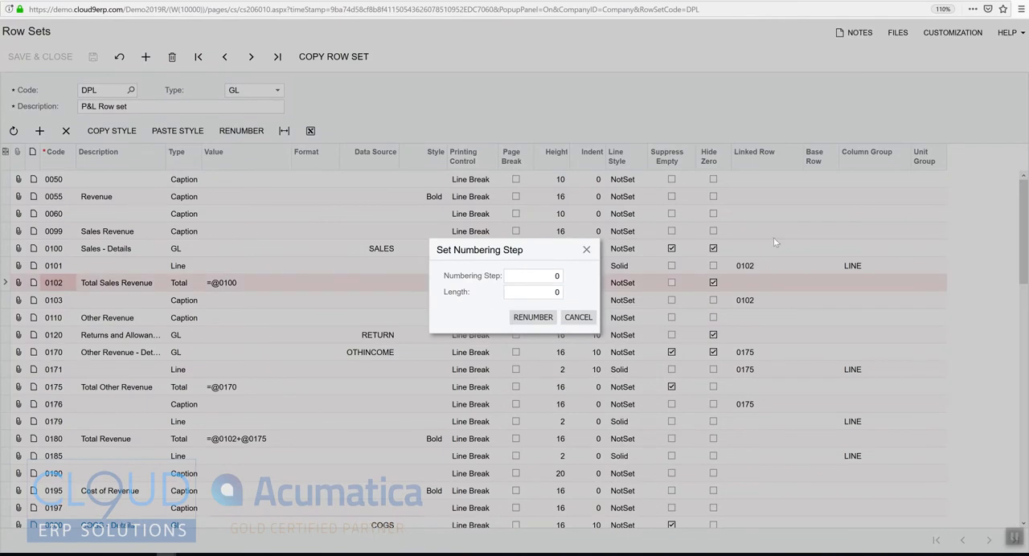
pyautogui.click(561, 277)
pyautogui.write('1')
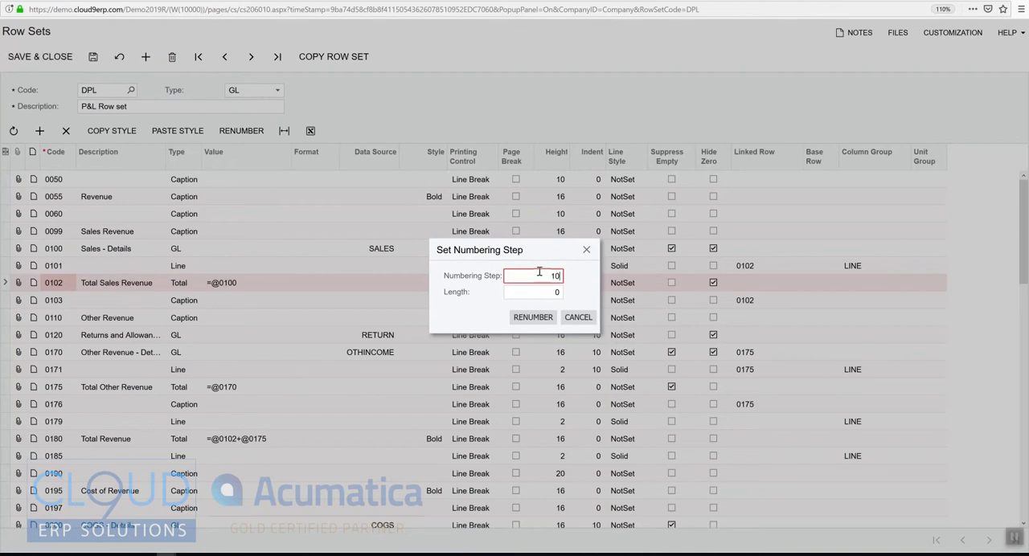
pyautogui.write('0')
pyautogui.press('Tab')
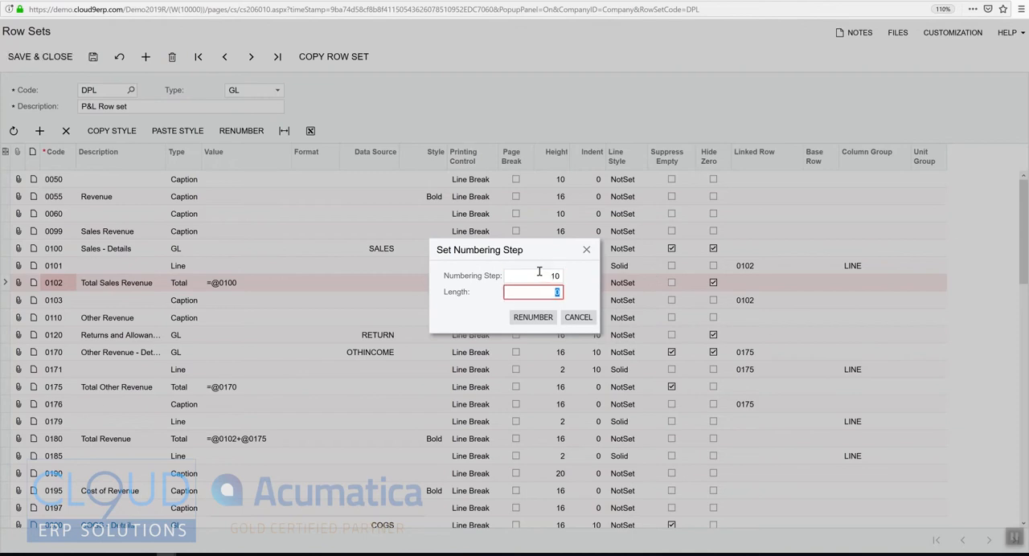
pyautogui.click(551, 317)
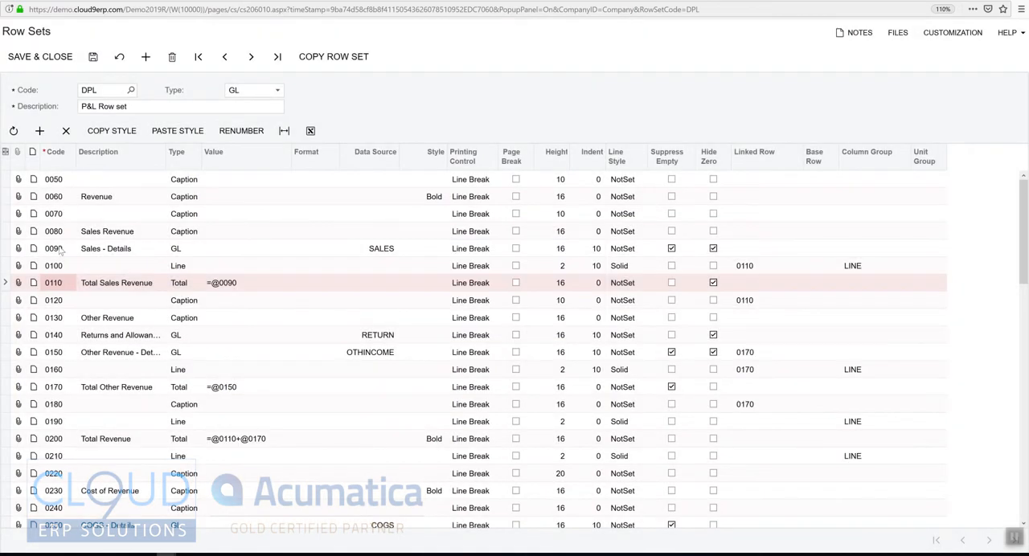
# Check the renumbered codes of rows 0100 to 0120 and save the row set.
pyautogui.click(53, 270)
pyautogui.click(57, 289)
pyautogui.click(60, 306)
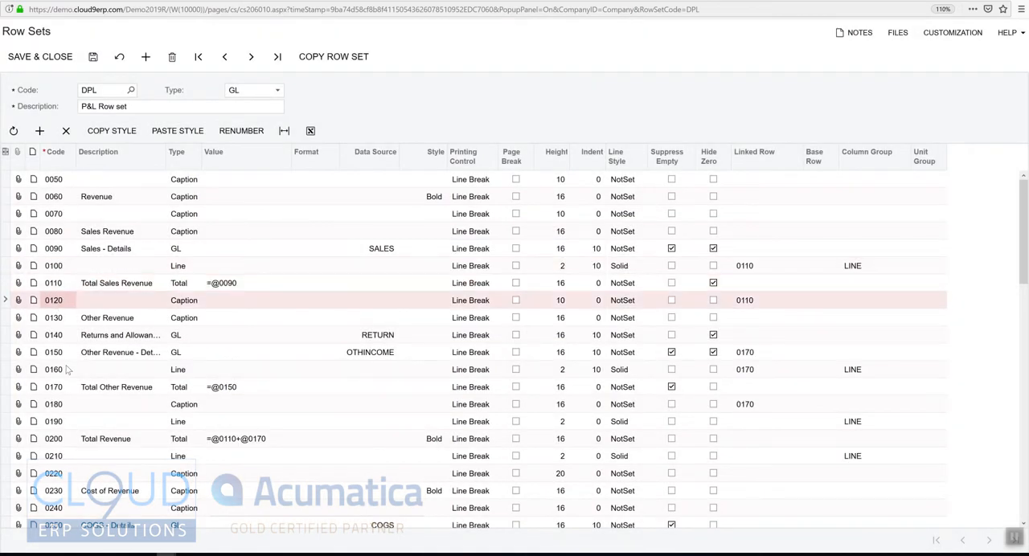
pyautogui.click(94, 59)
# Examine the type and data source of the Sales - Details row and the line row beneath it.
pyautogui.click(58, 282)
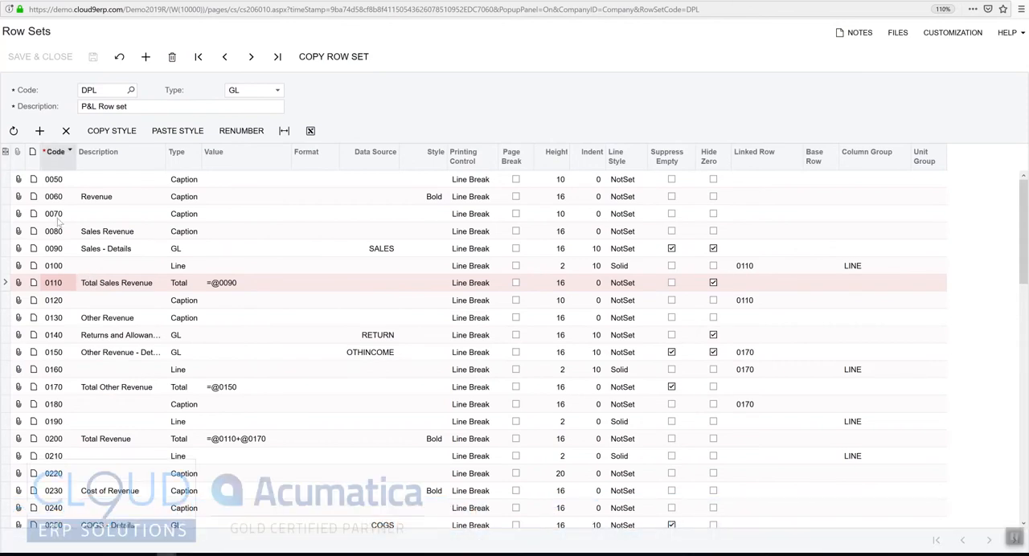
pyautogui.click(108, 253)
pyautogui.click(183, 252)
pyautogui.click(392, 251)
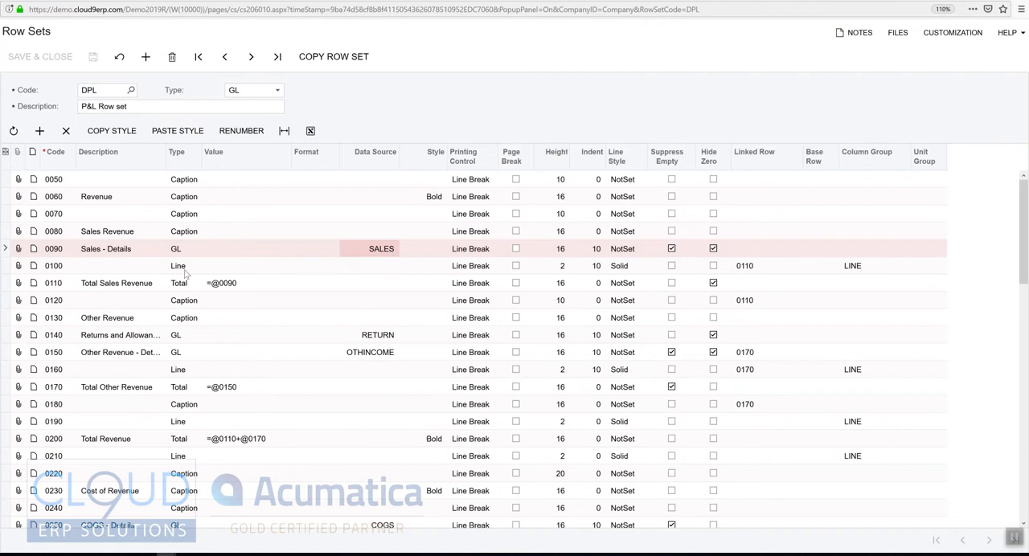
pyautogui.click(148, 269)
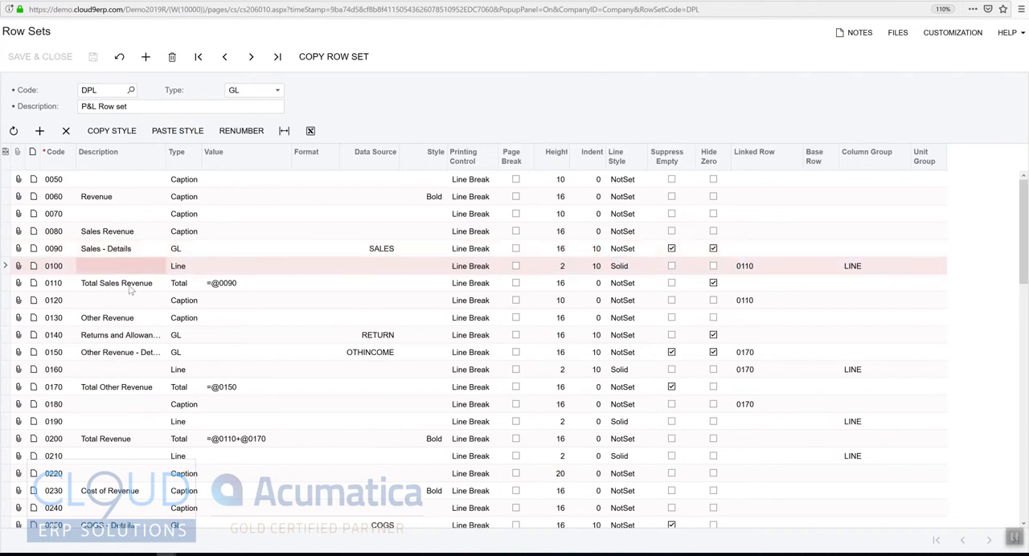
# Check the row type options for the Total Sales Revenue row, keeping Total.
pyautogui.click(129, 286)
pyautogui.click(183, 290)
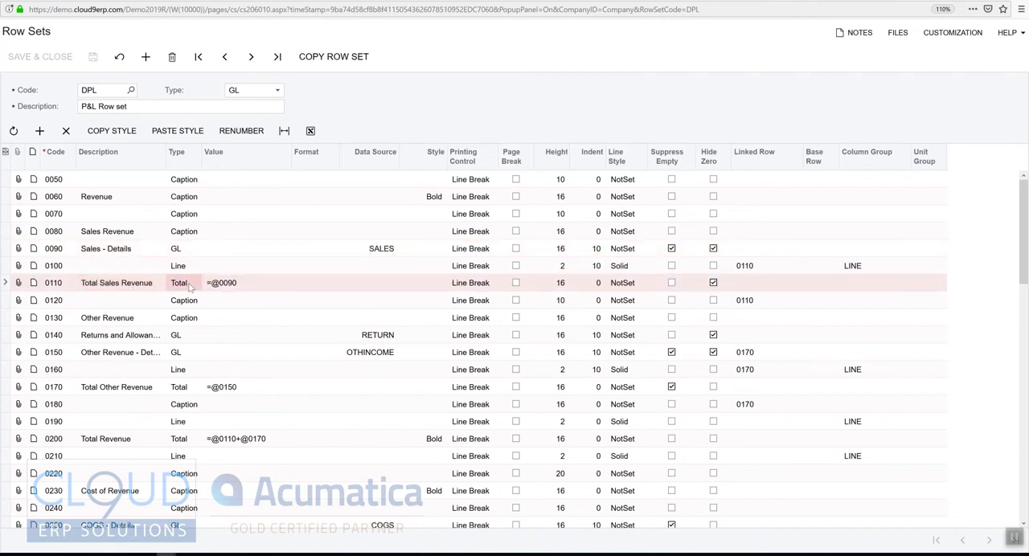
pyautogui.click(182, 290)
pyautogui.click(181, 288)
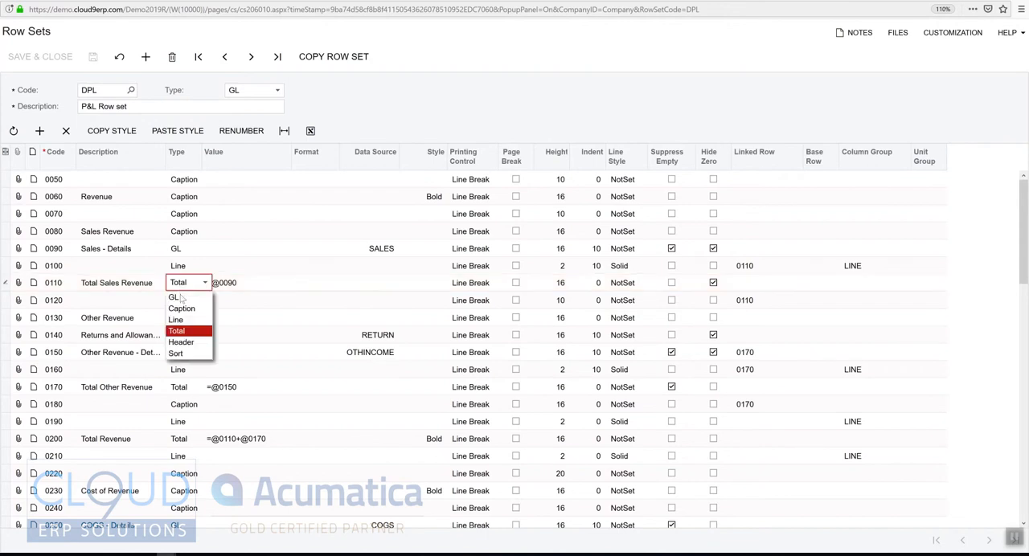
pyautogui.click(190, 332)
# Compare the value formulas of the Total Sales Revenue and Total Revenue rows.
pyautogui.click(284, 285)
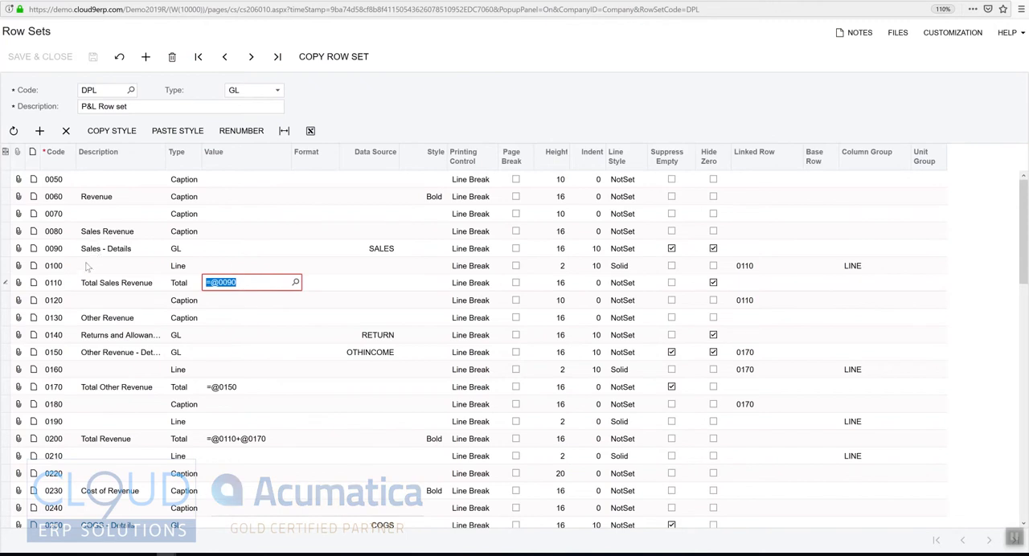
pyautogui.click(252, 279)
pyautogui.click(241, 444)
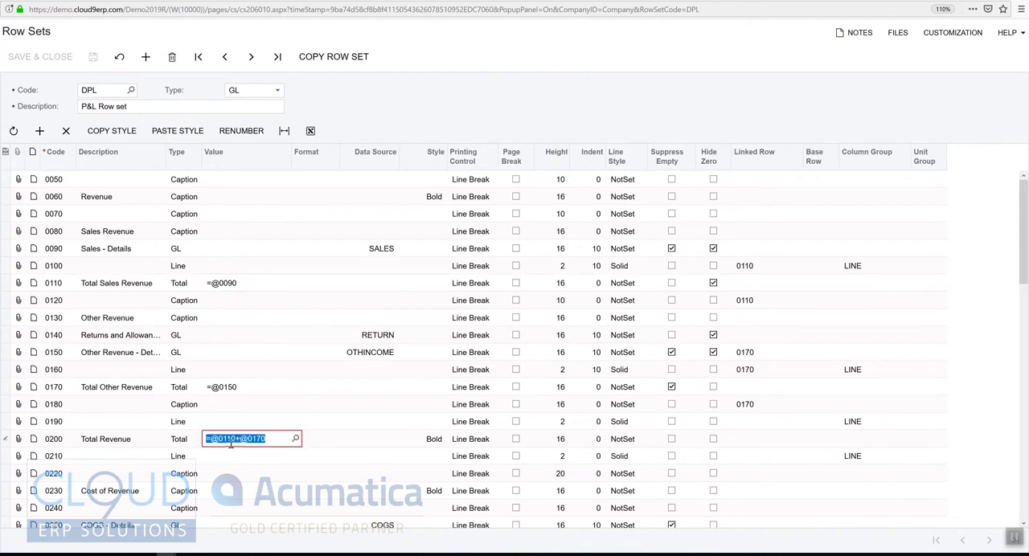
pyautogui.click(233, 284)
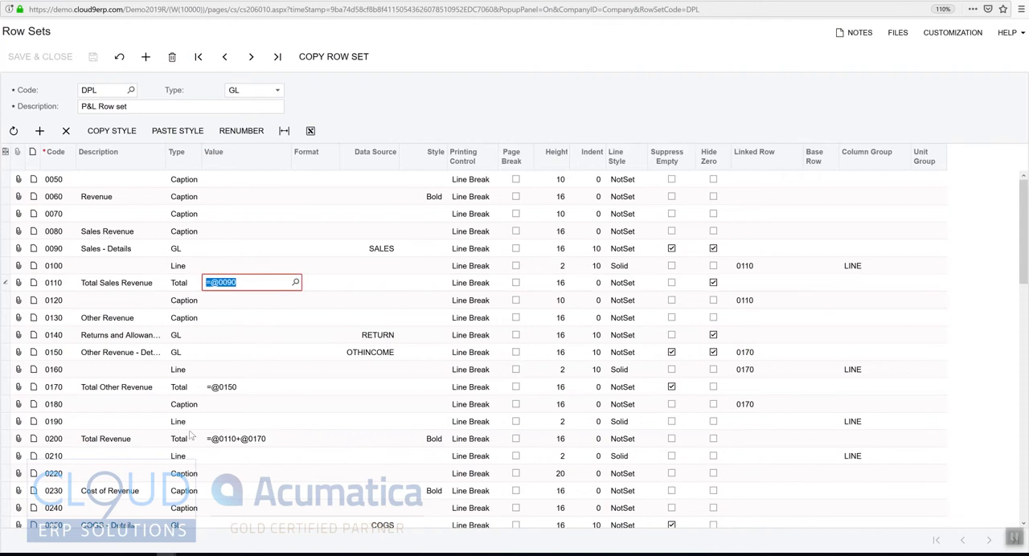
# Compare the Total Other Revenue and Total Revenue rows with their matching lines in the Profit & Loss report.
pyautogui.click(112, 389)
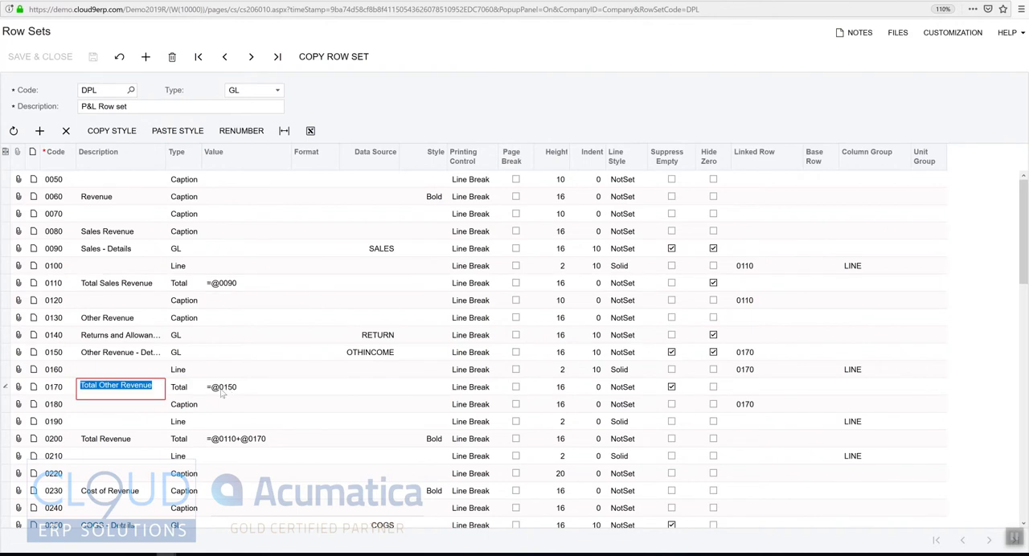
pyautogui.click(121, 441)
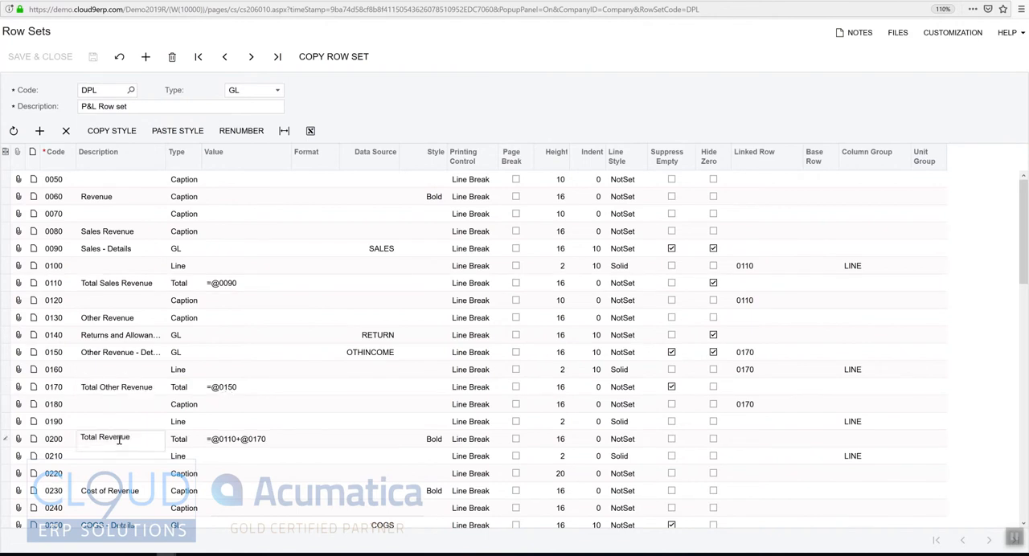
pyautogui.hotkey('alt', 'Tab')
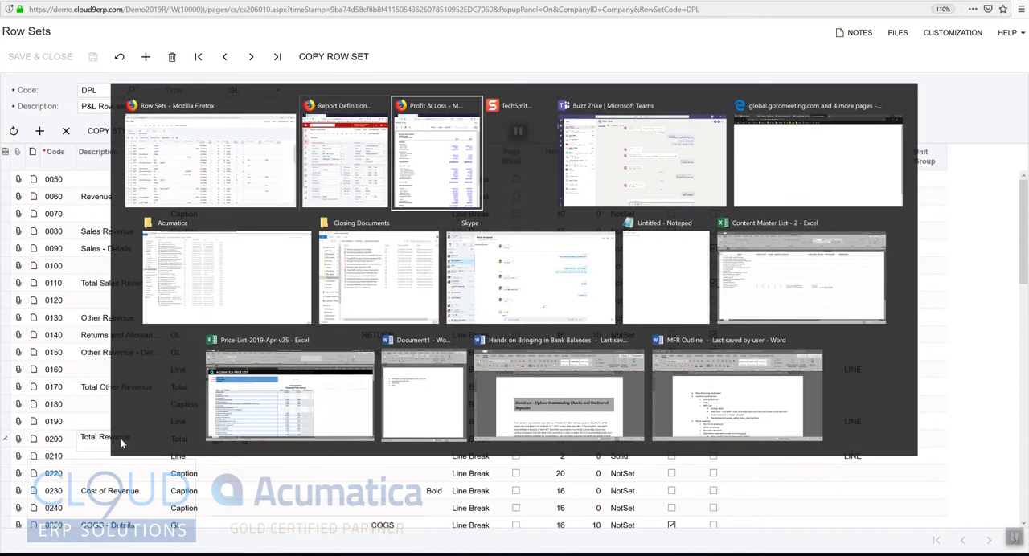
pyautogui.hotkey('alt', 'Tab')
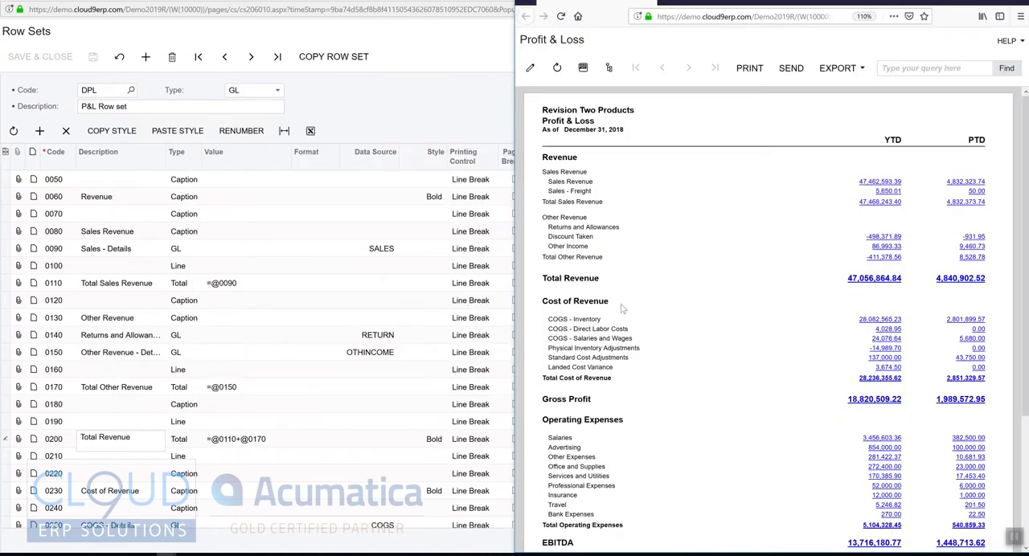
pyautogui.moveTo(587, 258); pyautogui.dragTo(747, 280)
pyautogui.click(807, 279)
# Check the style assigned to the Revenue caption row, and close the row set.
pyautogui.click(433, 199)
pyautogui.click(436, 199)
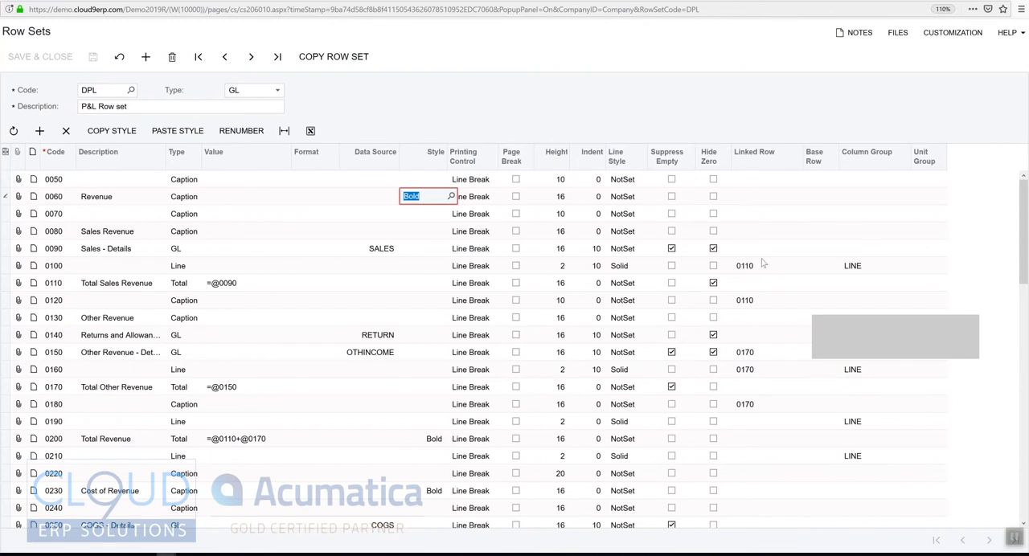
pyautogui.click(990, 1)
pyautogui.moveTo(966, 27); pyautogui.dragTo(912, 28)
pyautogui.click(998, 25)
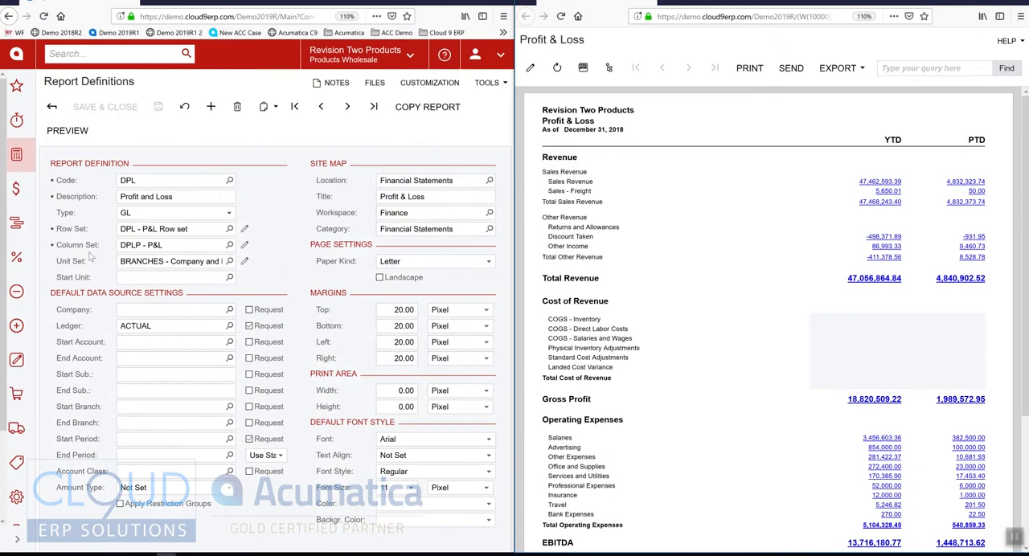
# Open the report definition's DPLP column set beside the report preview and examine its header rows.
pyautogui.click(245, 244)
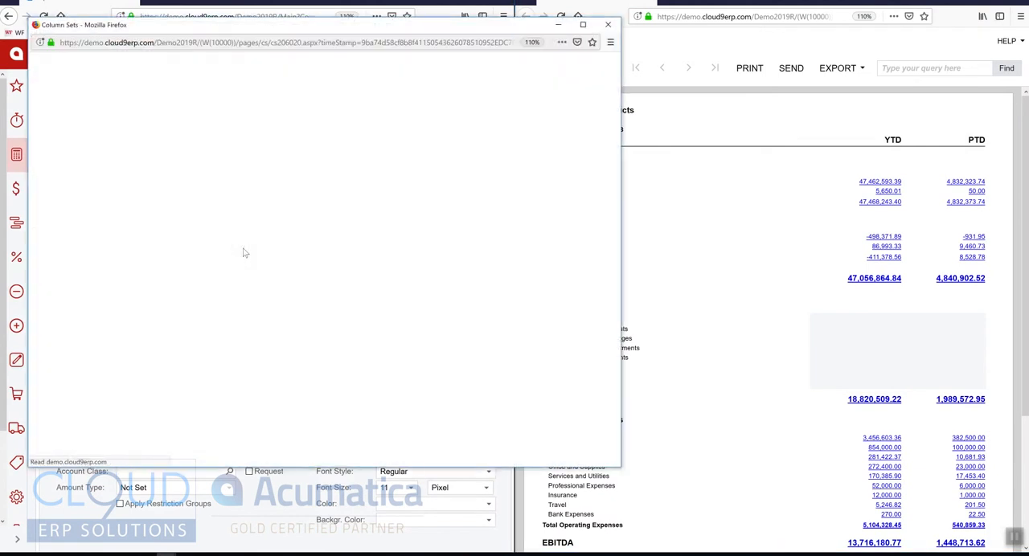
pyautogui.moveTo(394, 24); pyautogui.dragTo(1, 185)
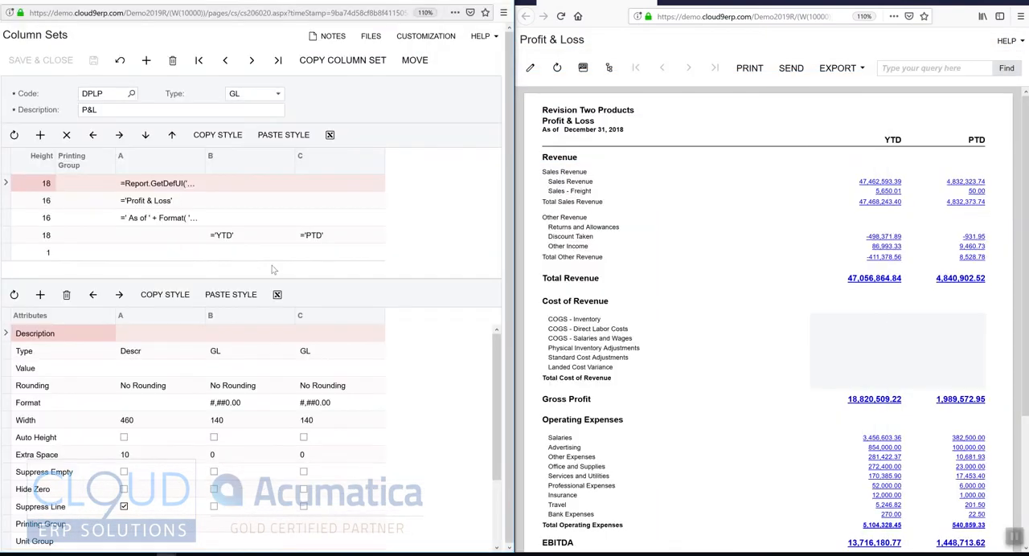
pyautogui.click(256, 240)
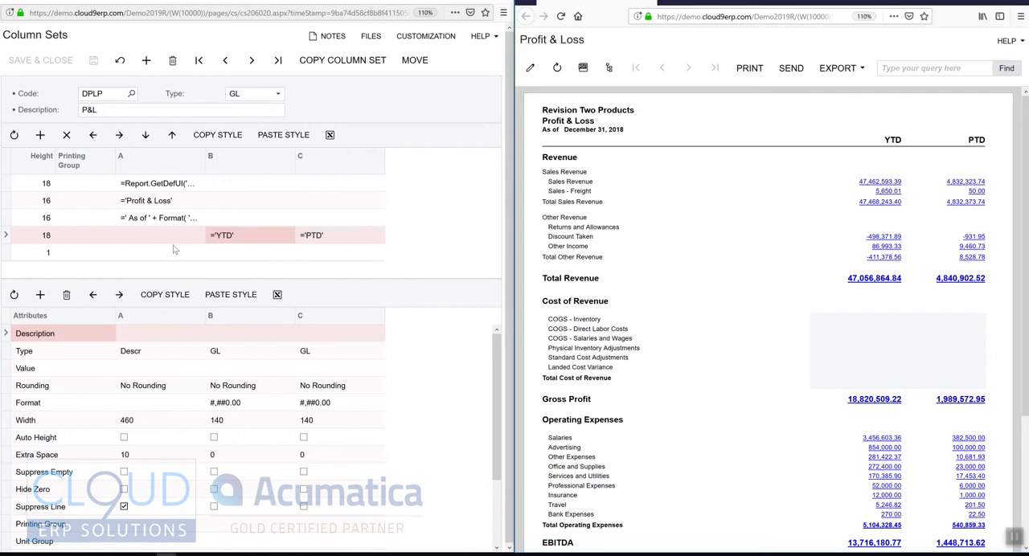
pyautogui.click(148, 188)
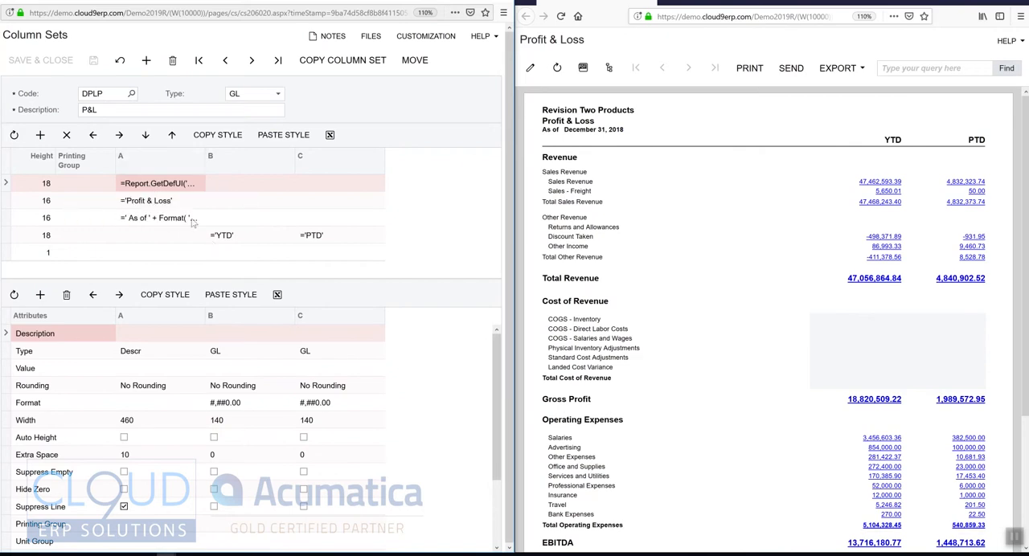
pyautogui.click(159, 202)
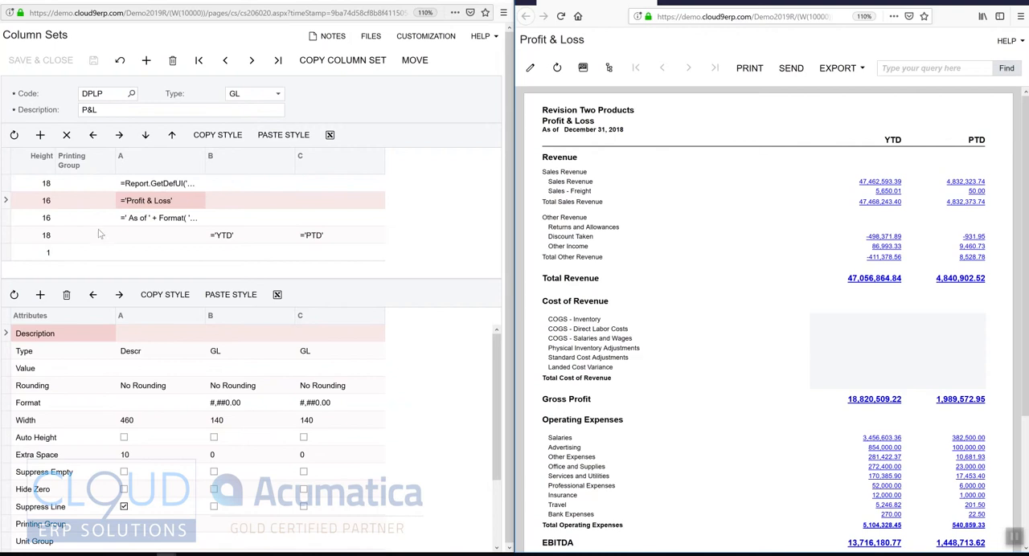
pyautogui.click(137, 252)
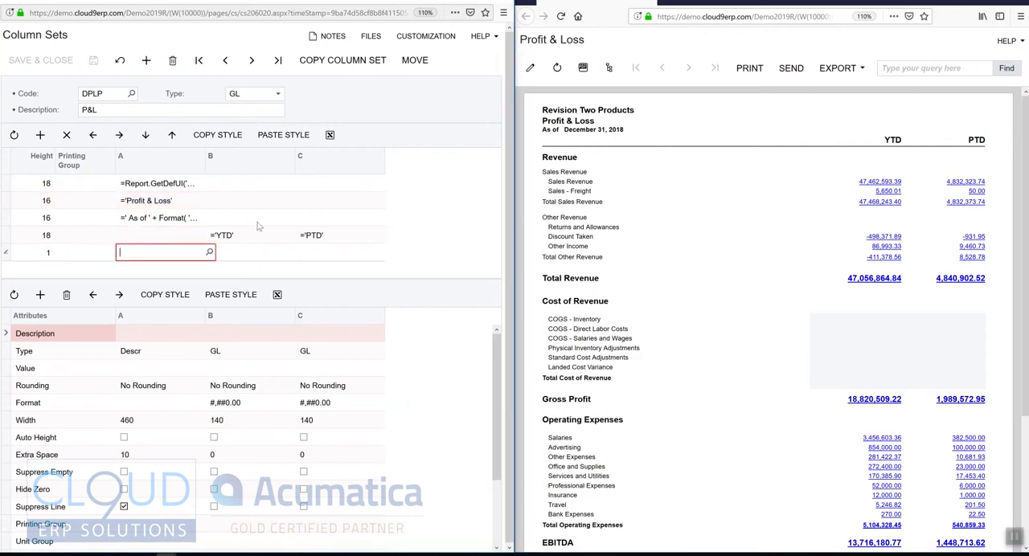
pyautogui.click(682, 144)
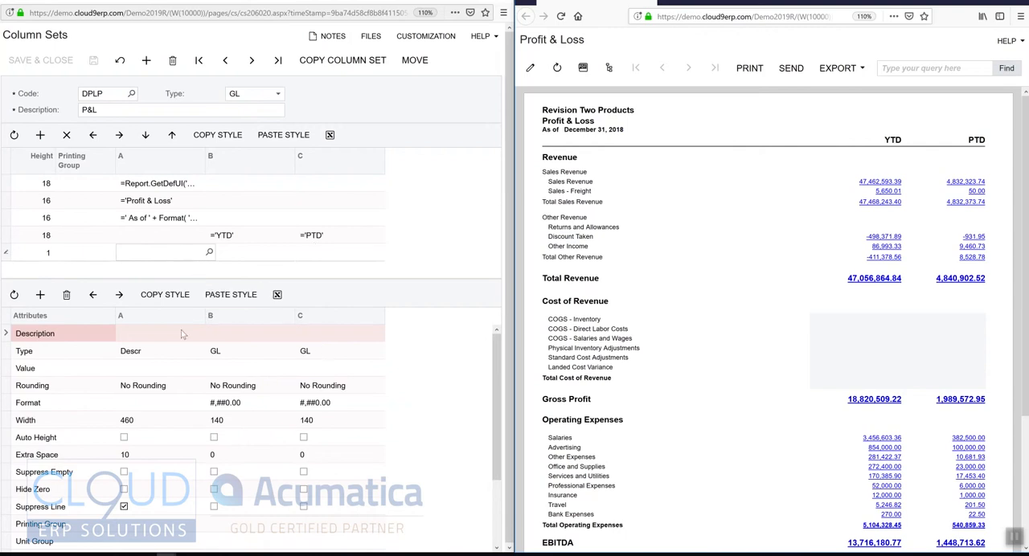
# Review the type options for the YTD column against the description column's type, keeping GL.
pyautogui.click(232, 238)
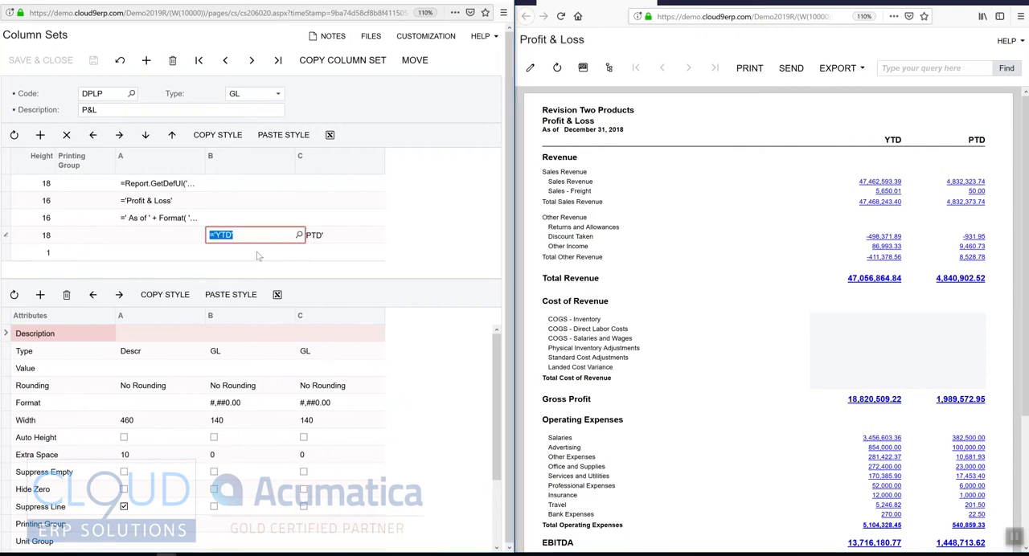
pyautogui.click(219, 354)
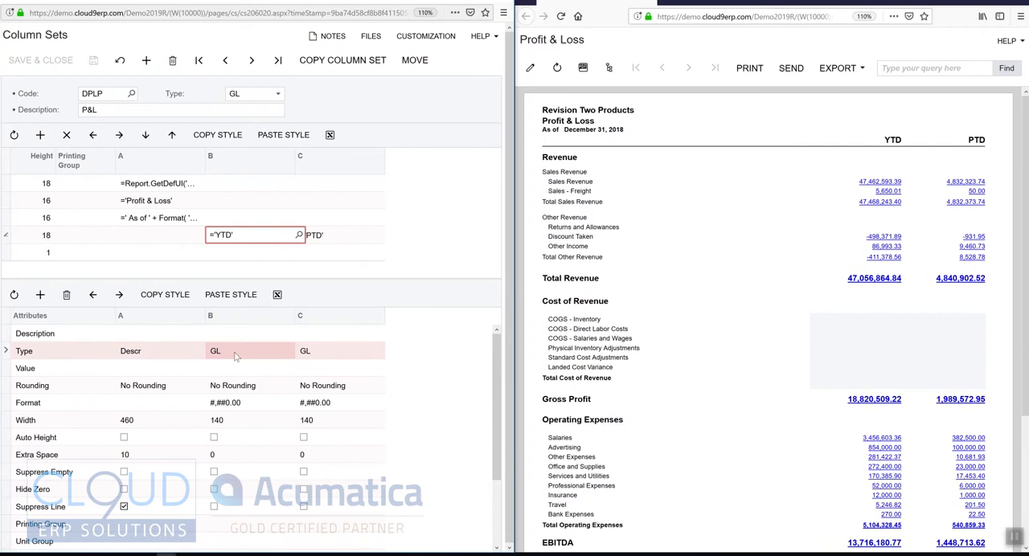
pyautogui.click(235, 352)
pyautogui.click(254, 354)
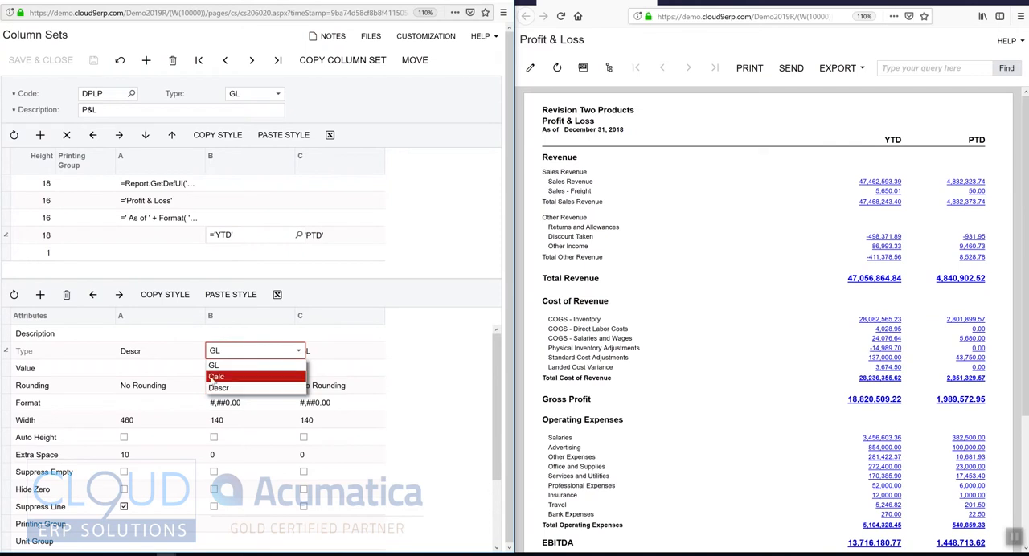
pyautogui.click(135, 358)
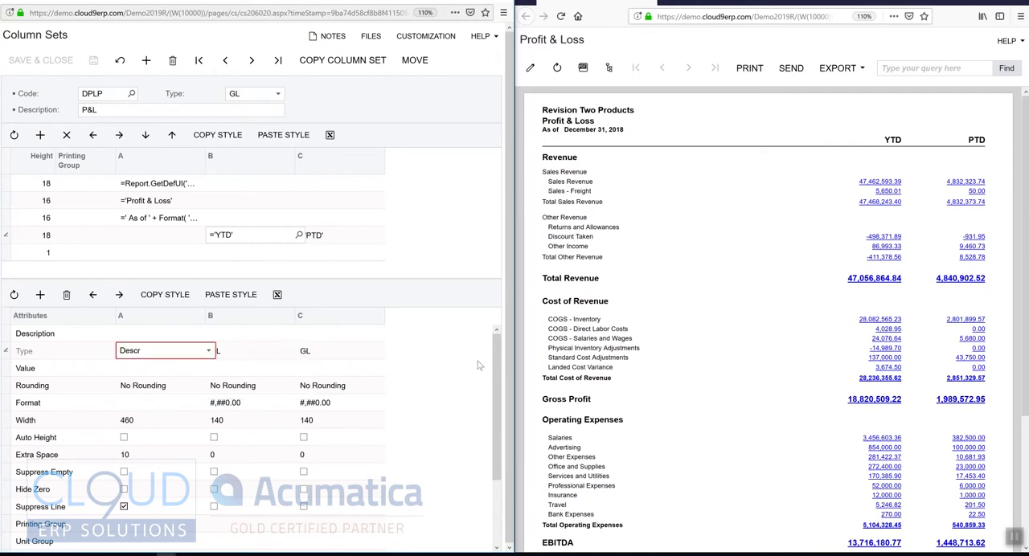
pyautogui.click(246, 354)
pyautogui.click(243, 355)
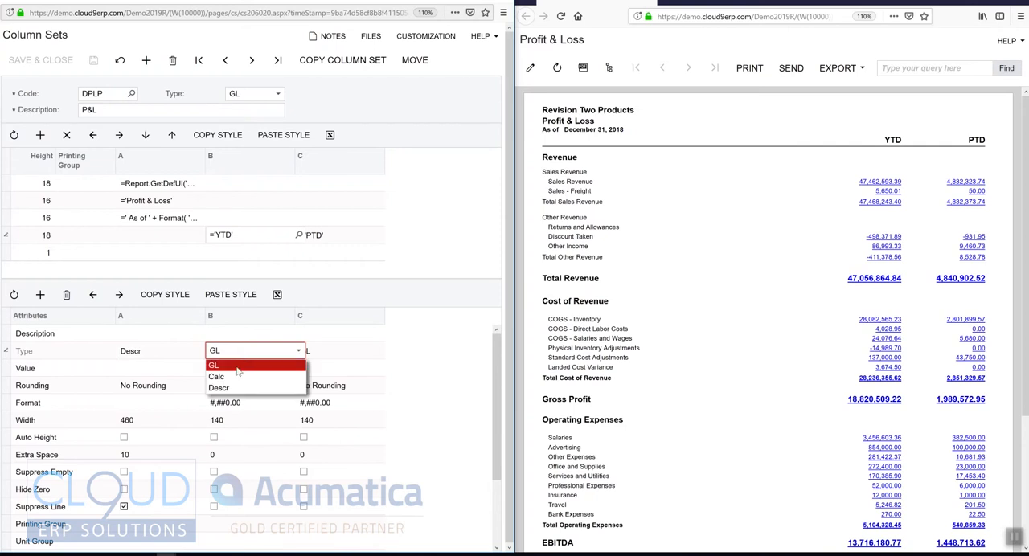
pyautogui.click(238, 366)
# Review the data source amount types of the YTD and PTD columns without changing them.
pyautogui.moveTo(497, 418); pyautogui.dragTo(509, 492)
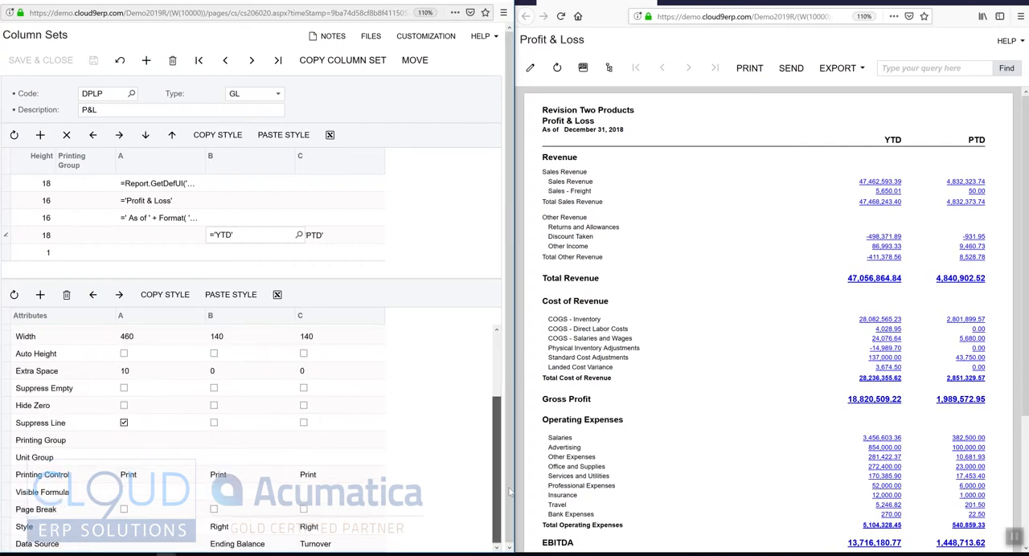
pyautogui.click(237, 546)
pyautogui.click(297, 545)
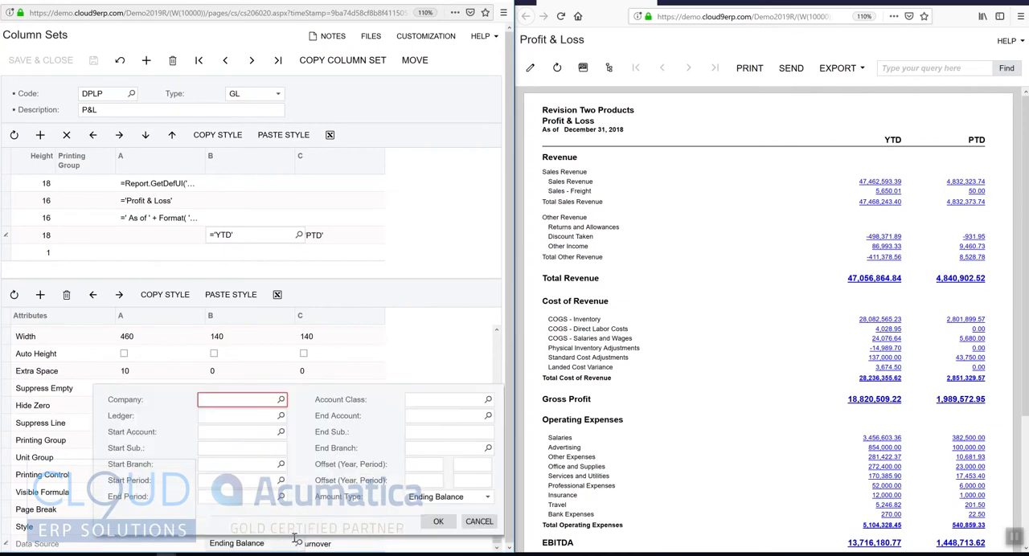
pyautogui.click(487, 499)
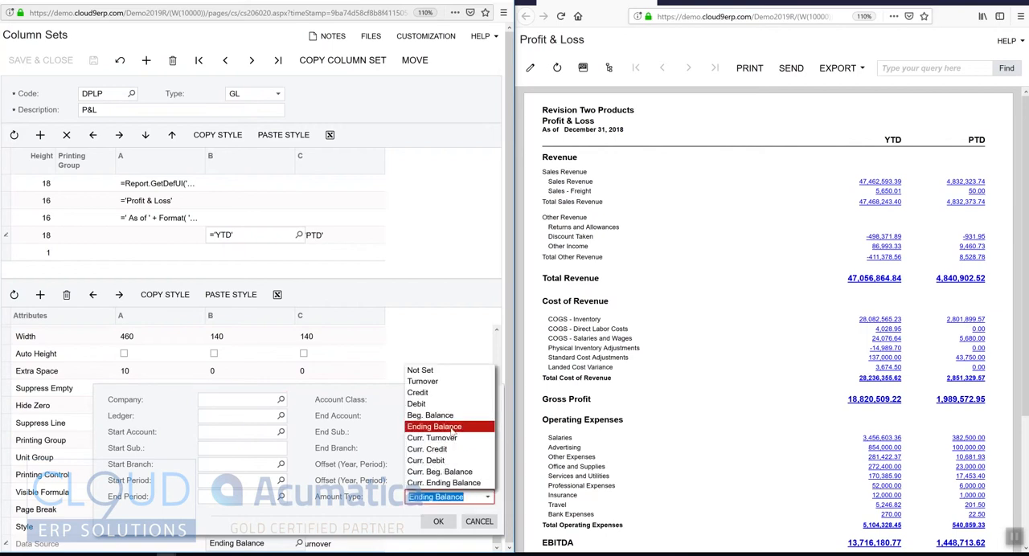
pyautogui.click(479, 521)
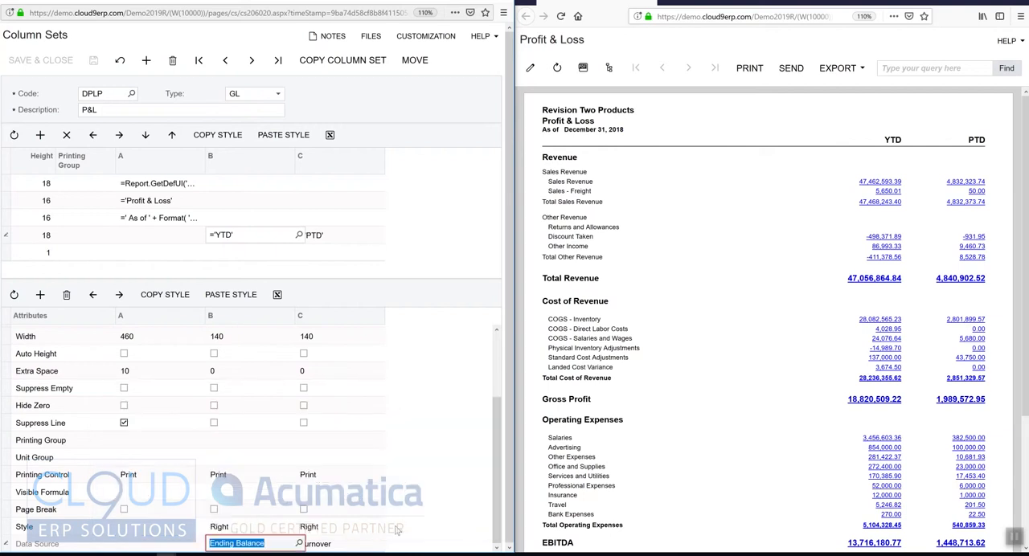
pyautogui.click(380, 544)
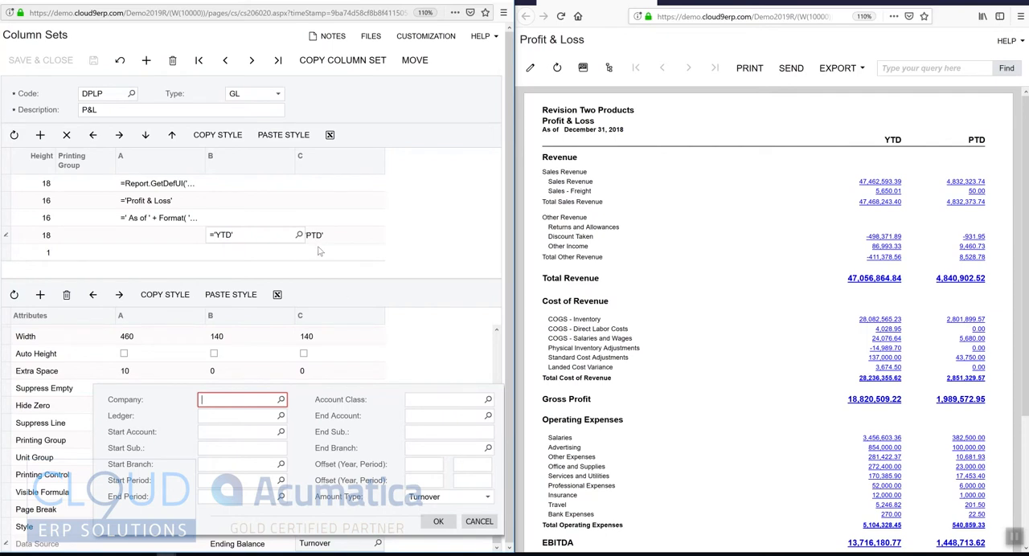
pyautogui.click(479, 522)
# Check the style attribute of columns B and C and the commands for copying and pasting a style.
pyautogui.click(268, 527)
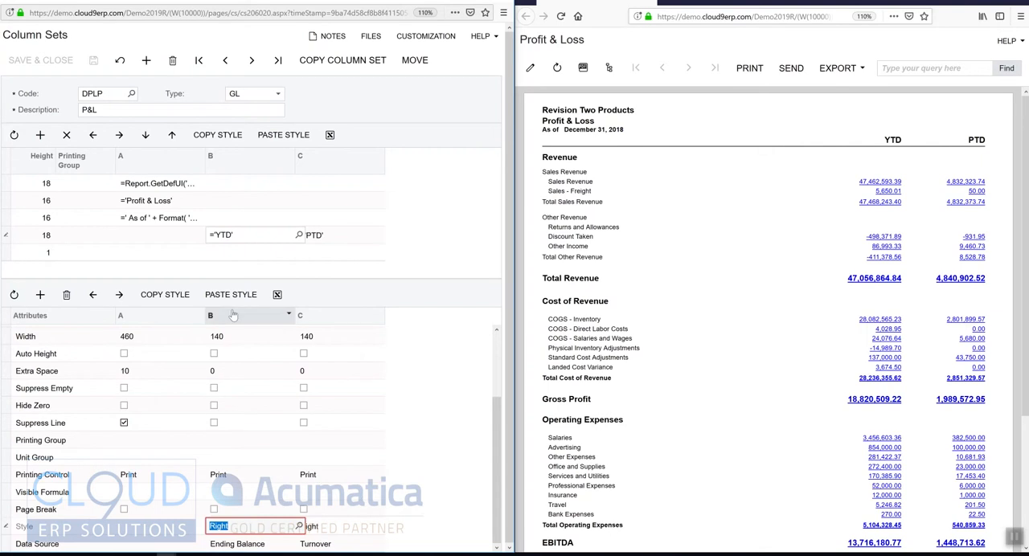
pyautogui.click(169, 297)
pyautogui.click(330, 527)
pyautogui.click(231, 297)
pyautogui.scroll(2, 347, 538)
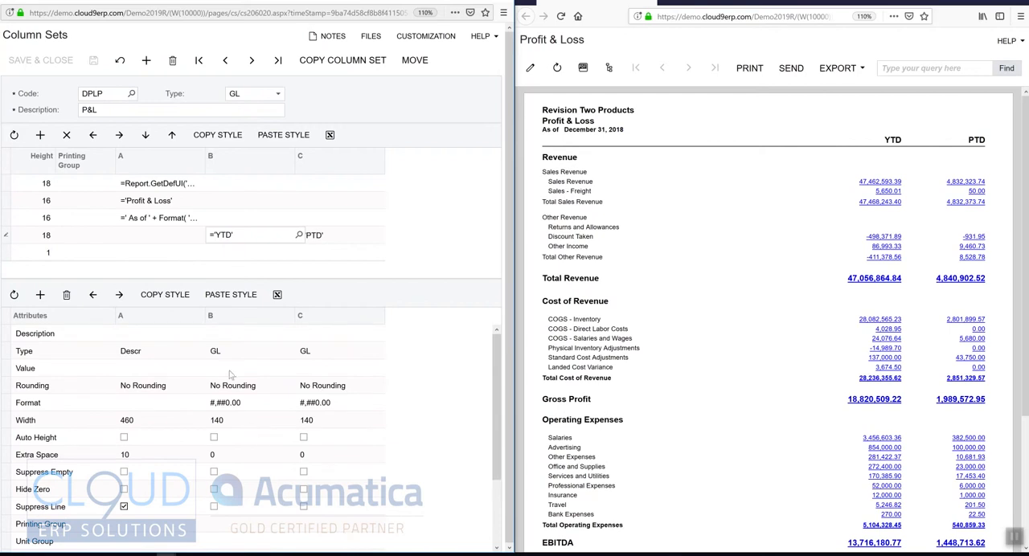
# Examine the number format and the available rounding options of the YTD column, keeping No Rounding.
pyautogui.click(222, 408)
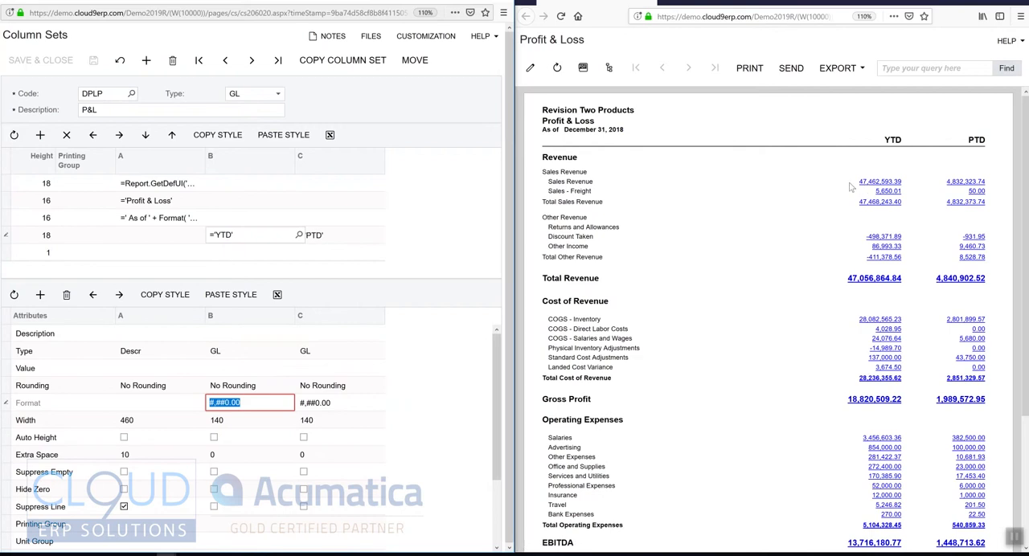
pyautogui.click(250, 388)
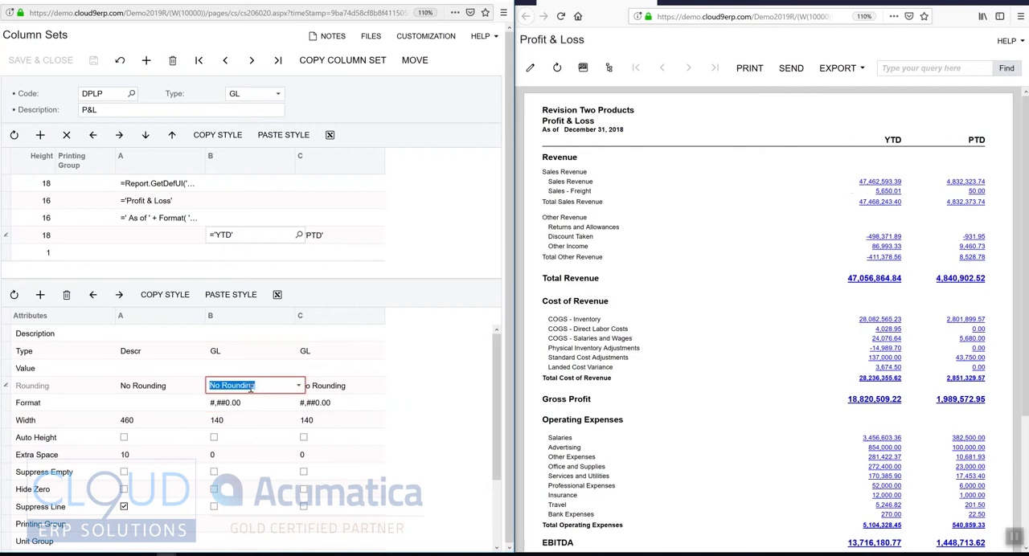
pyautogui.click(299, 387)
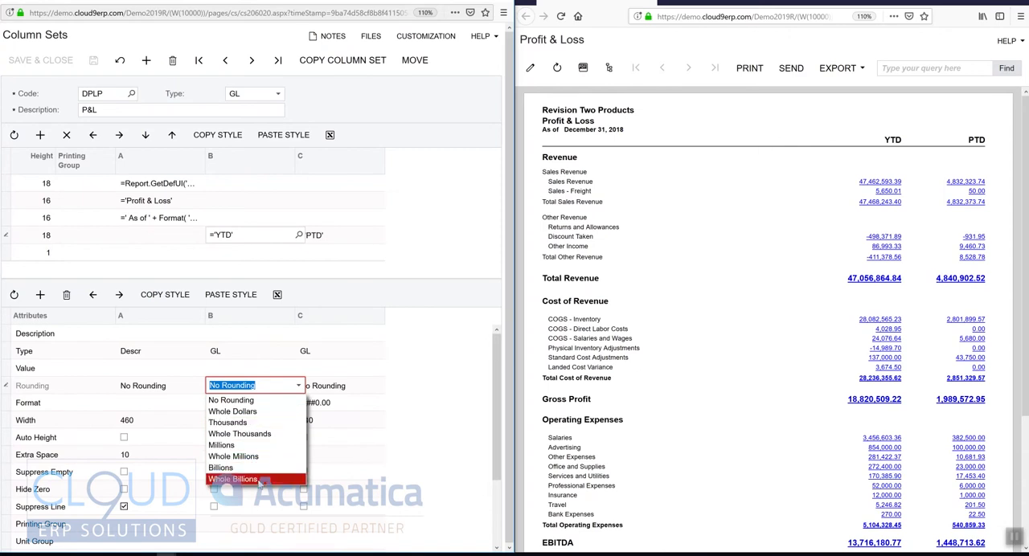
pyautogui.click(401, 253)
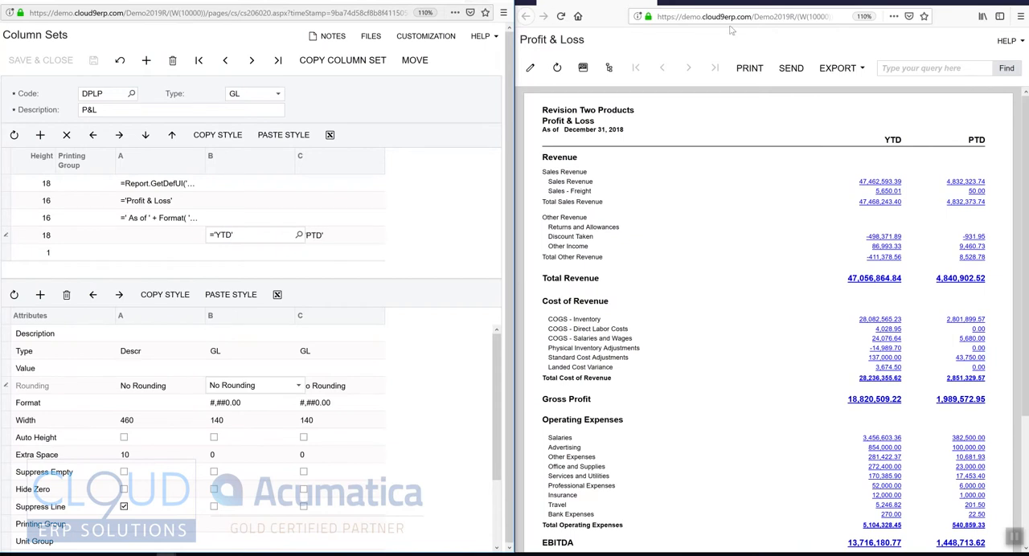
# Close the Profit & Loss report and the column set, and maximize the Report Definitions window.
pyautogui.click(1017, 2)
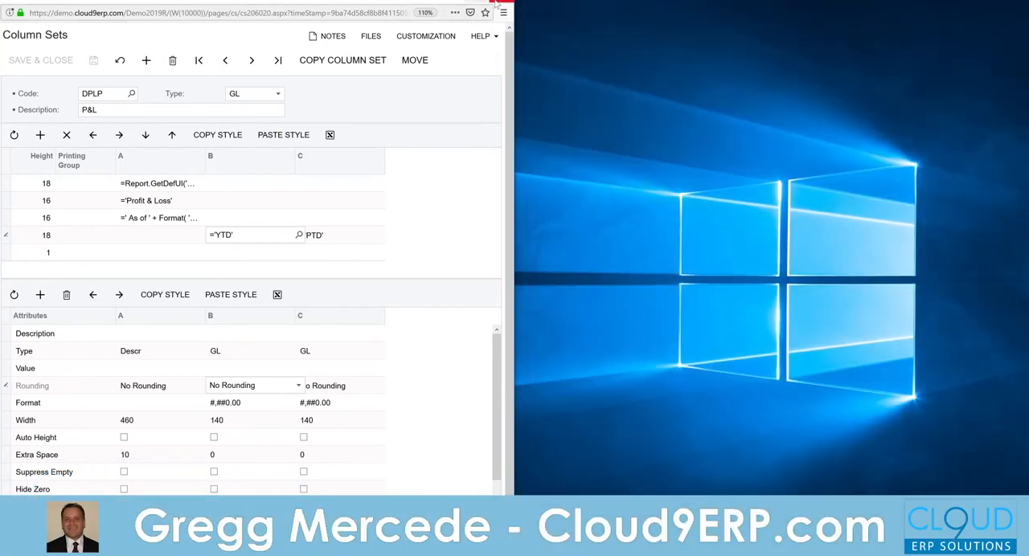
pyautogui.click(502, 3)
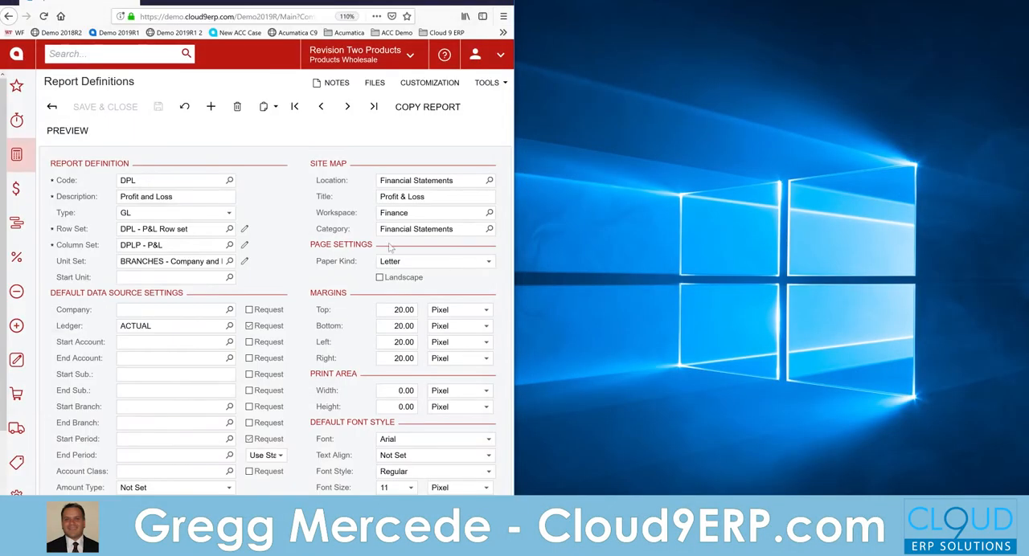
pyautogui.doubleClick(336, 3)
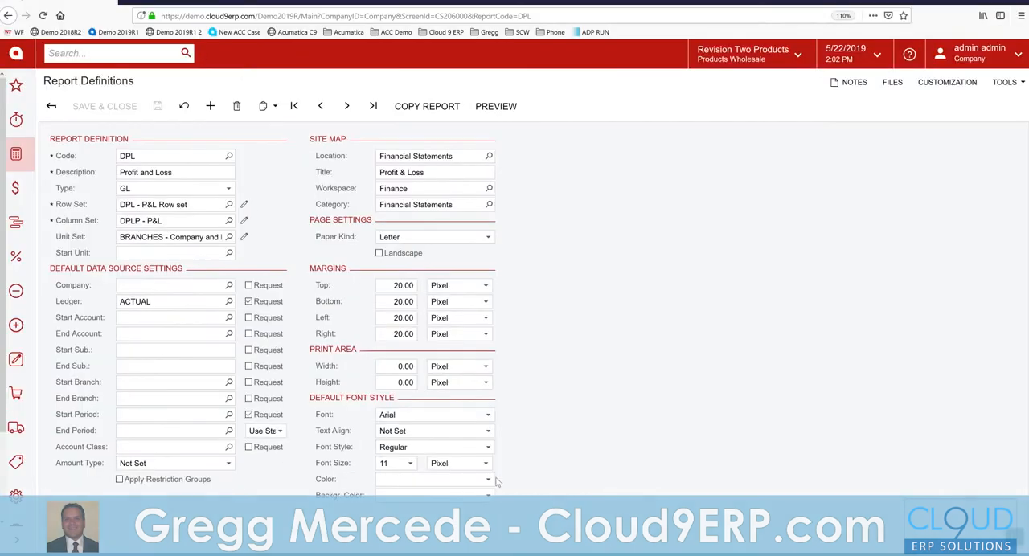
# Load the DPL12 Profit and Loss Rolling 12 Month report definition and open its column set.
pyautogui.click(229, 156)
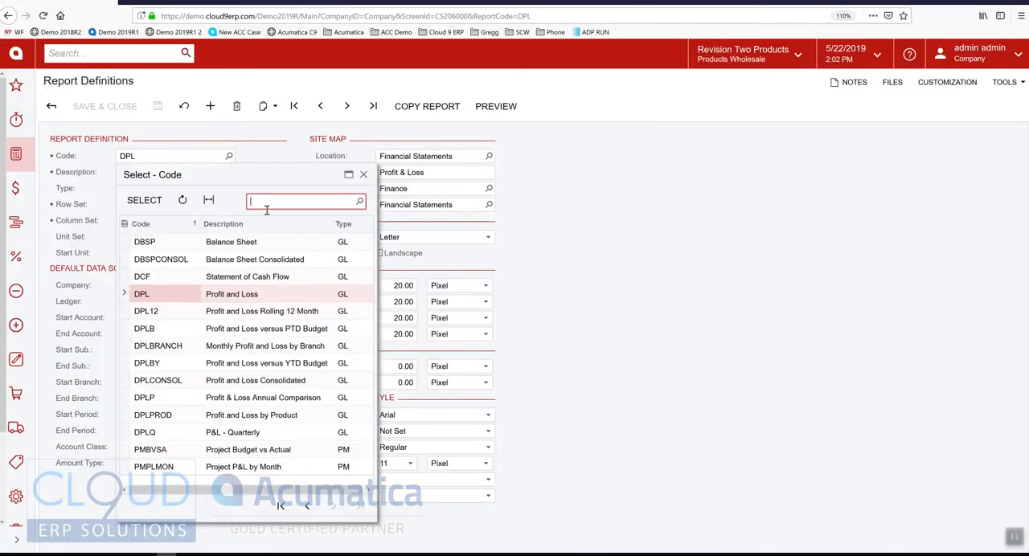
pyautogui.doubleClick(226, 315)
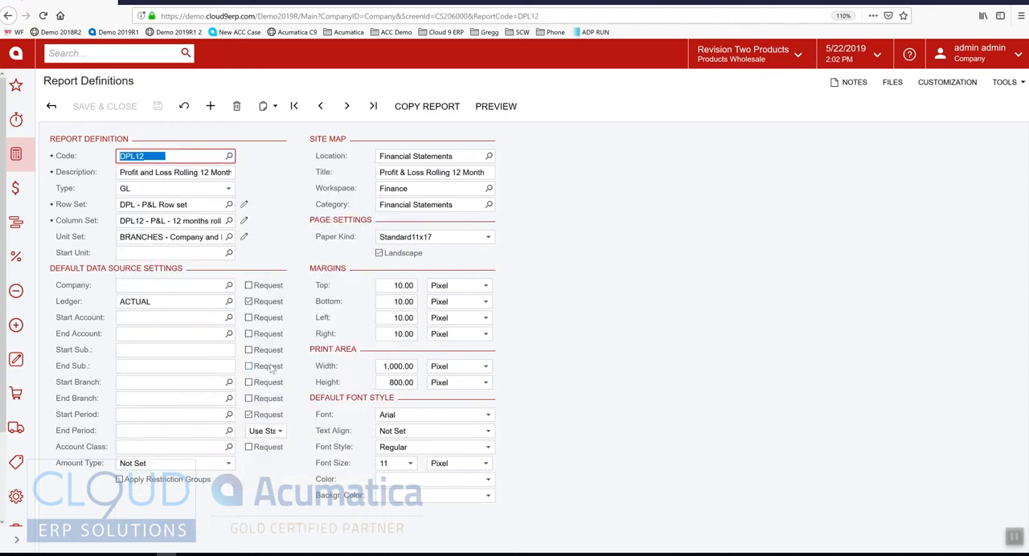
pyautogui.click(243, 222)
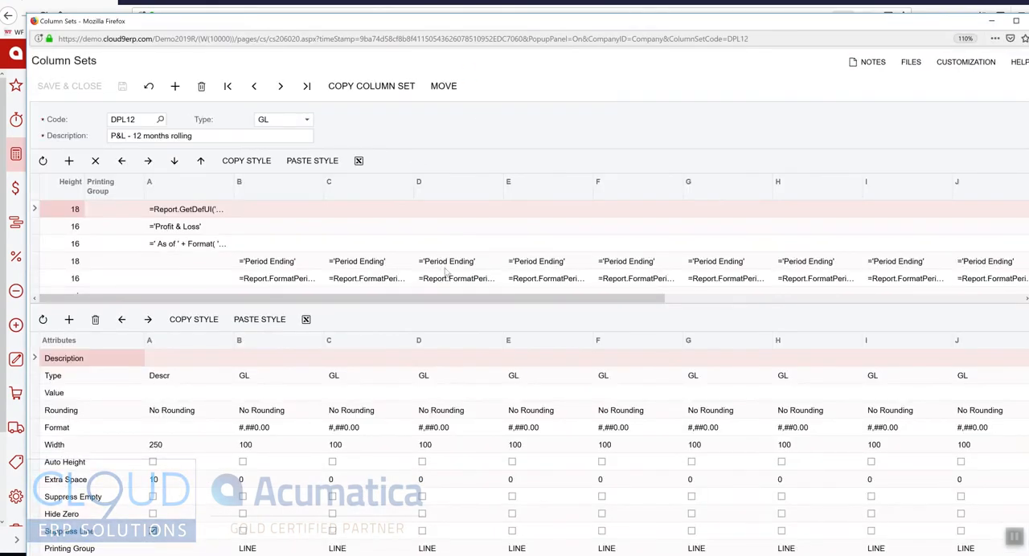
# Check the period heading formulas and data source attributes across the rolling 12-month columns, from column B through the 12 Month Total column.
pyautogui.click(267, 281)
pyautogui.scroll(-2, 279, 402)
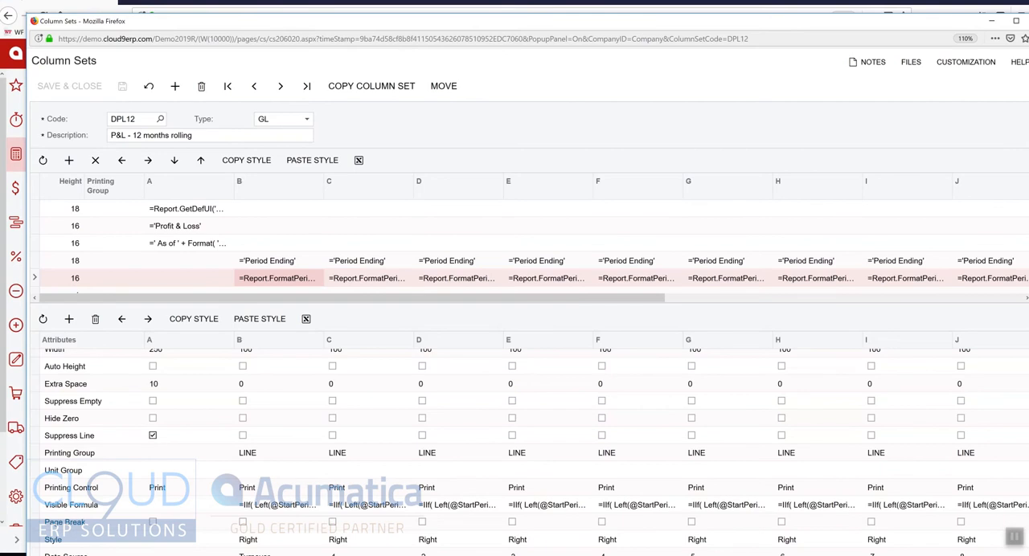
pyautogui.click(267, 554)
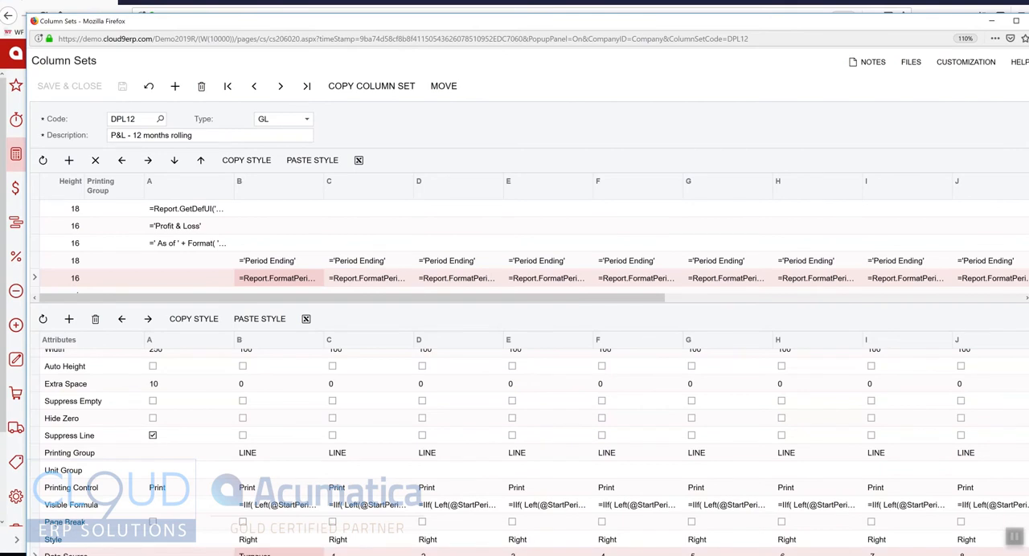
pyautogui.moveTo(645, 298); pyautogui.dragTo(1006, 302)
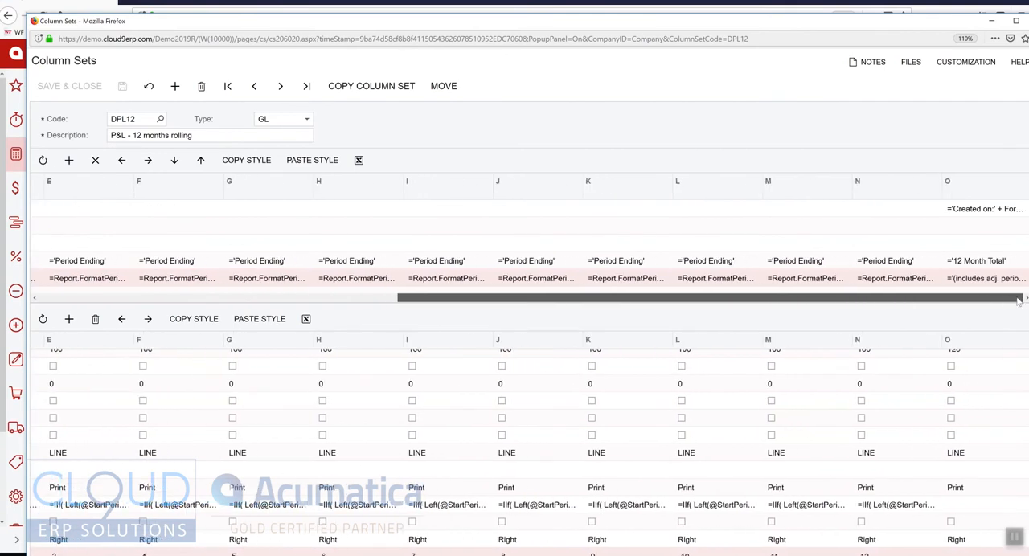
pyautogui.moveTo(811, 298); pyautogui.dragTo(364, 297)
# Inspect the period offsets and amount type in column C's data source settings, and cancel out of them.
pyautogui.click(412, 553)
pyautogui.click(418, 554)
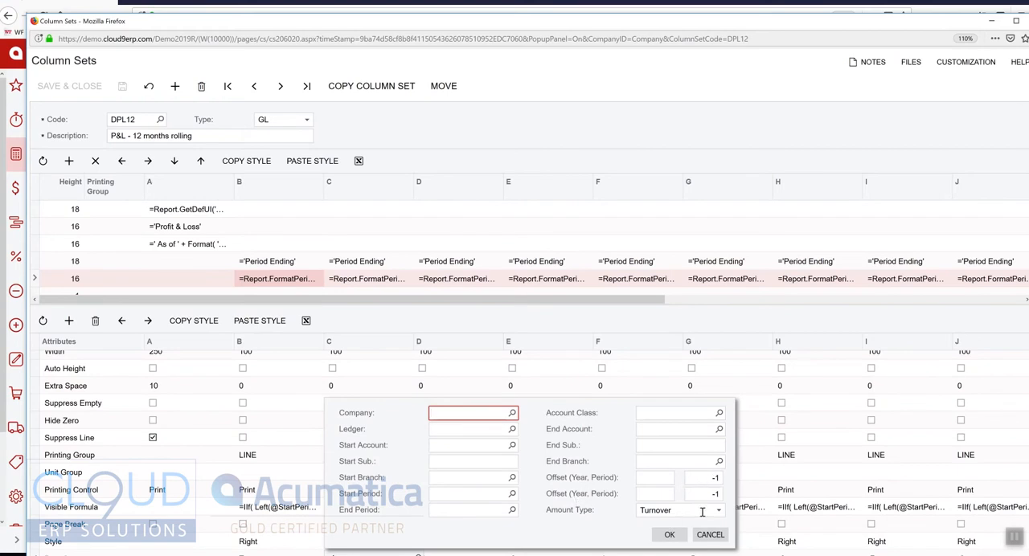
pyautogui.click(711, 535)
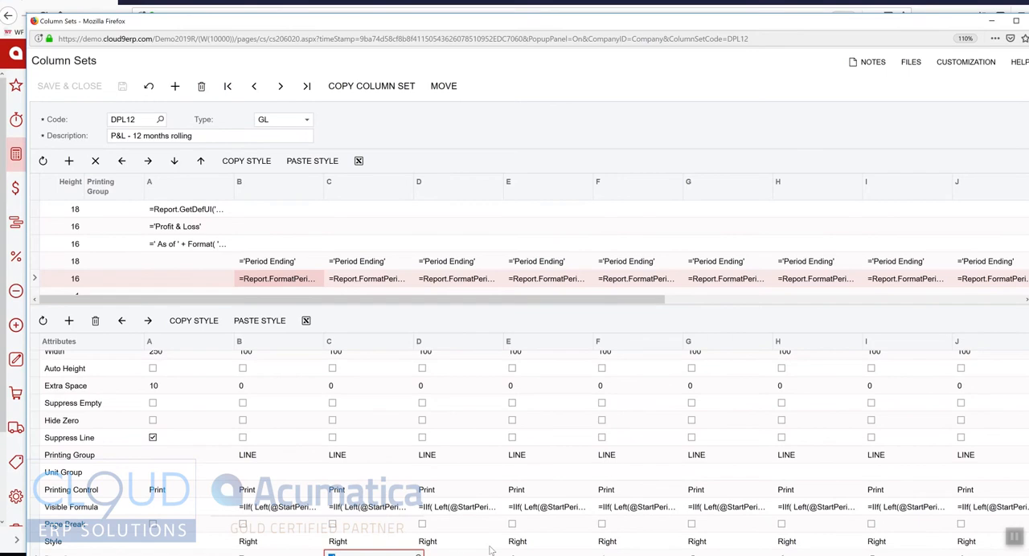
pyautogui.click(419, 121)
# Leave the column set, preview the DPL12 report definition and run the Profit & Loss Rolling 12 Month report in a maximized window.
pyautogui.click(1016, 21)
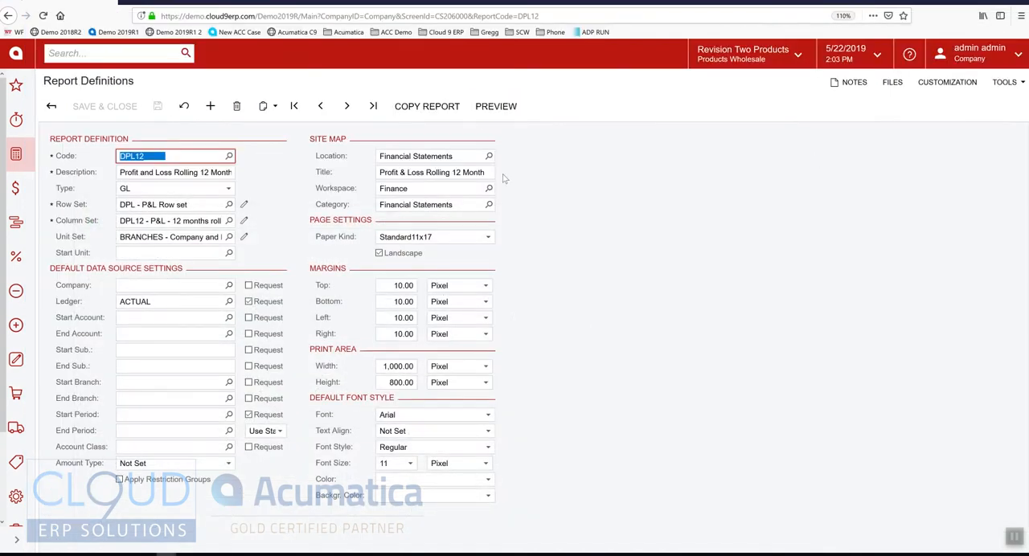
pyautogui.click(496, 106)
pyautogui.doubleClick(344, 24)
pyautogui.doubleClick(344, 24)
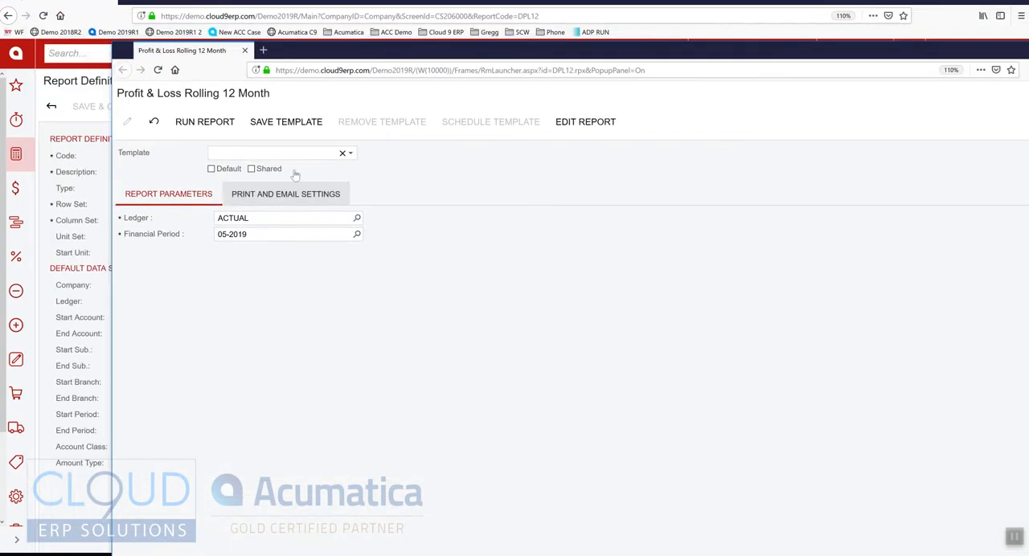
pyautogui.click(211, 125)
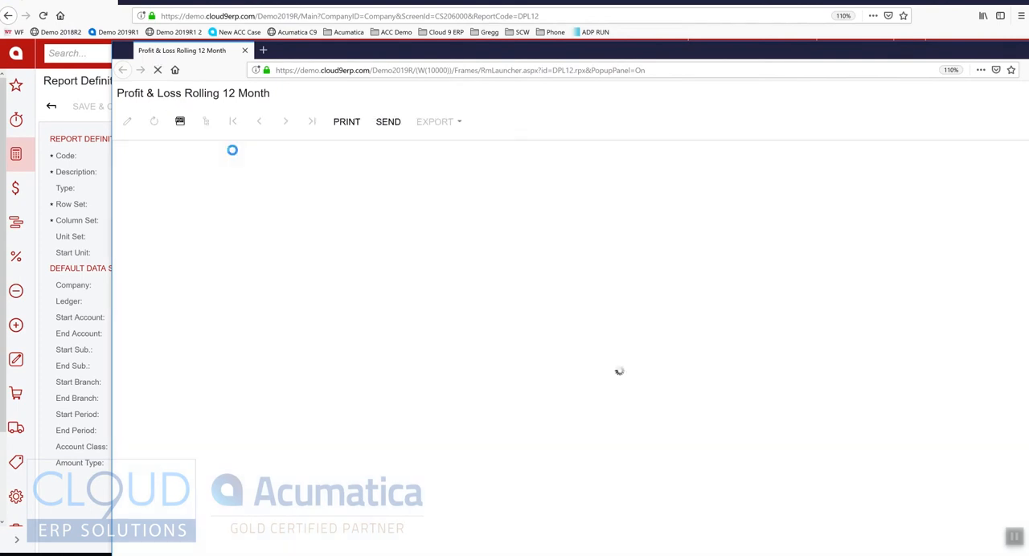
pyautogui.doubleClick(485, 52)
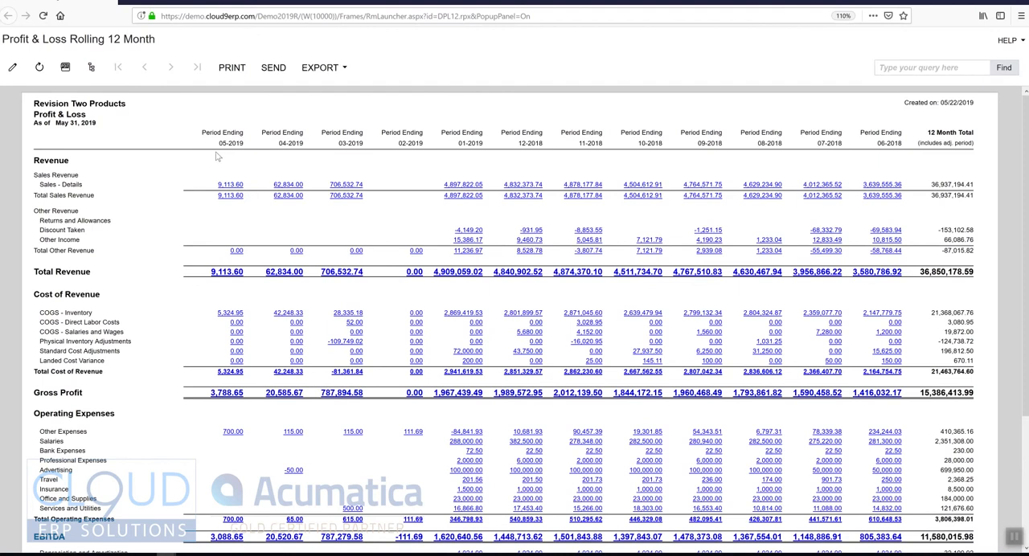
# Look through the rolling 12-month report's period columns and close the report window.
pyautogui.scroll(-3, 589, 270)
pyautogui.scroll(3, 611, 364)
pyautogui.click(1018, 2)
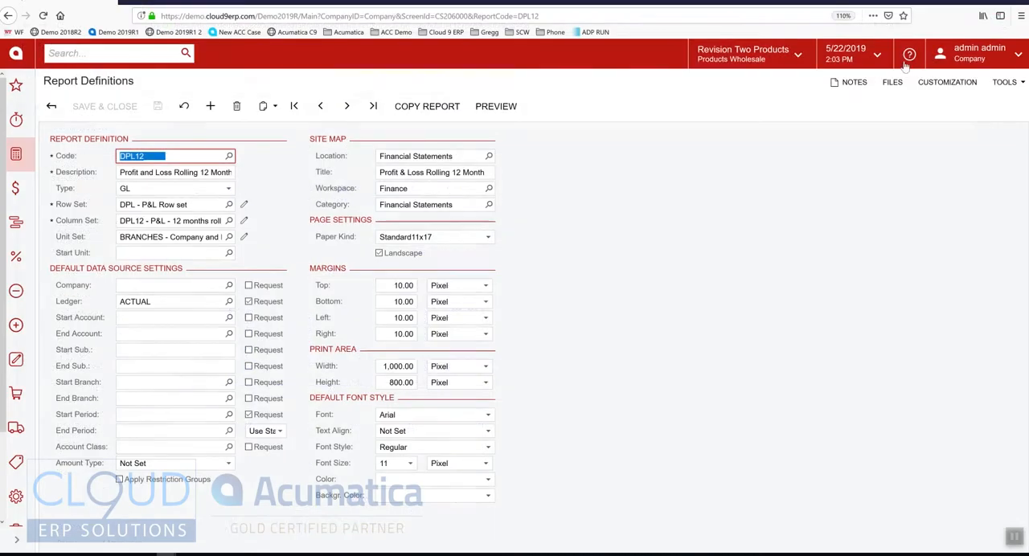
# Load the DPLCONSOL Profit and Loss Consolidated report definition.
pyautogui.click(231, 156)
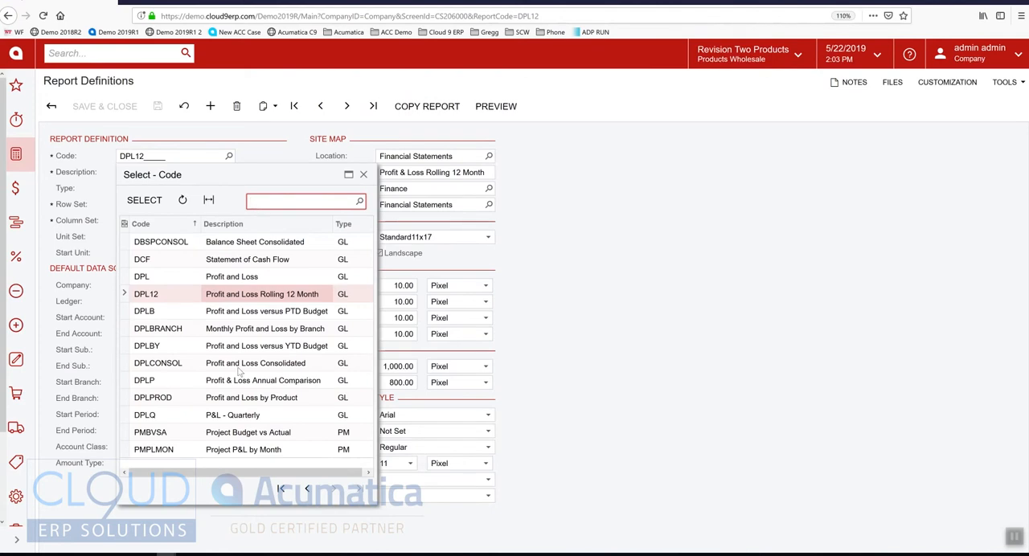
pyautogui.click(214, 368)
pyautogui.doubleClick(209, 368)
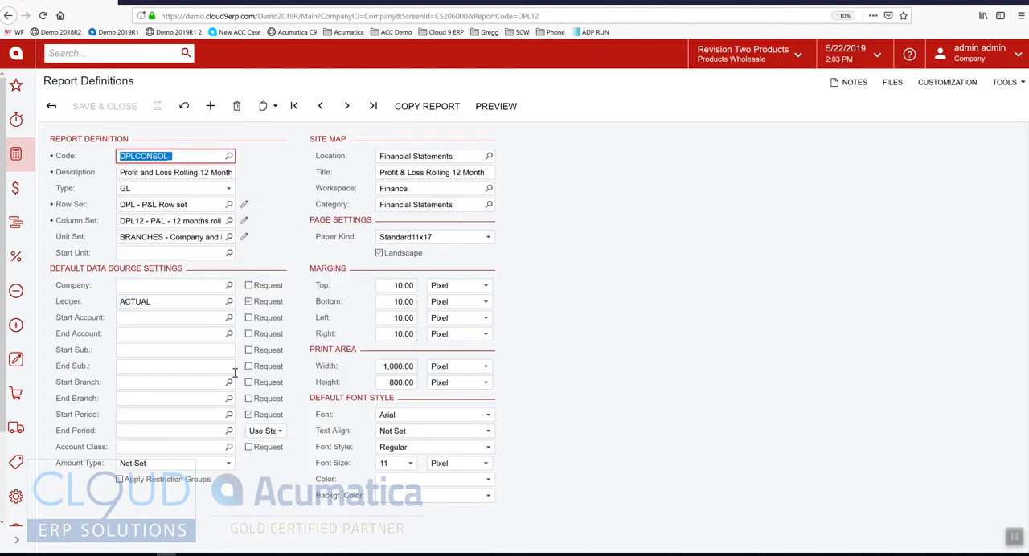
# Preview the consolidated report, set its financial period to 12-2018, run it and maximize the report window.
pyautogui.click(494, 107)
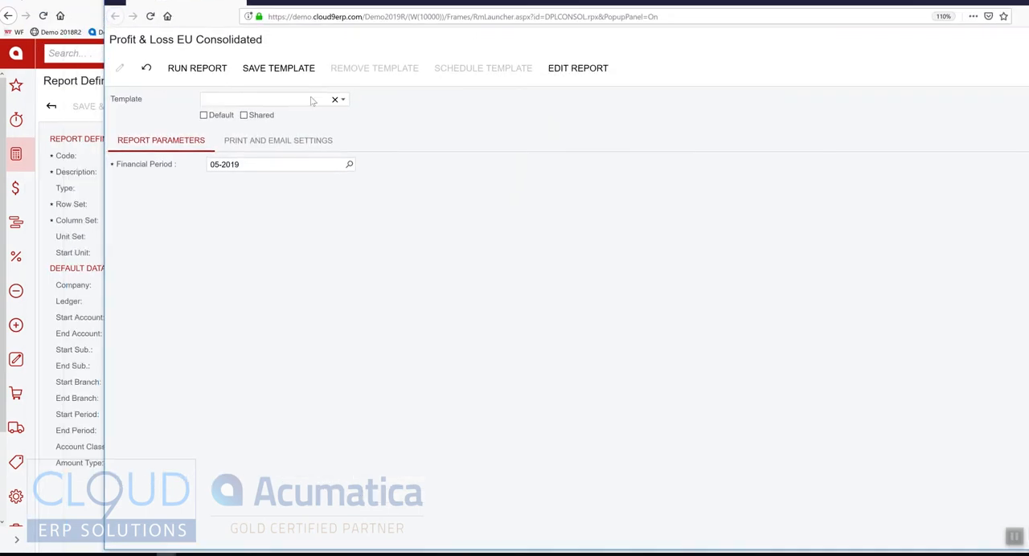
pyautogui.click(252, 165)
pyautogui.write('12-2018')
pyautogui.press('Tab')
pyautogui.click(197, 68)
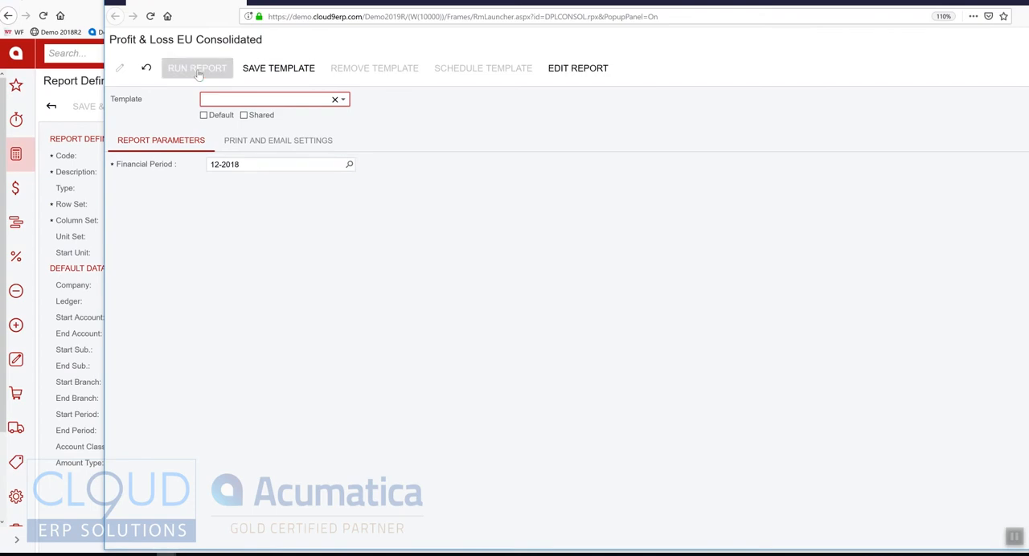
pyautogui.doubleClick(639, 3)
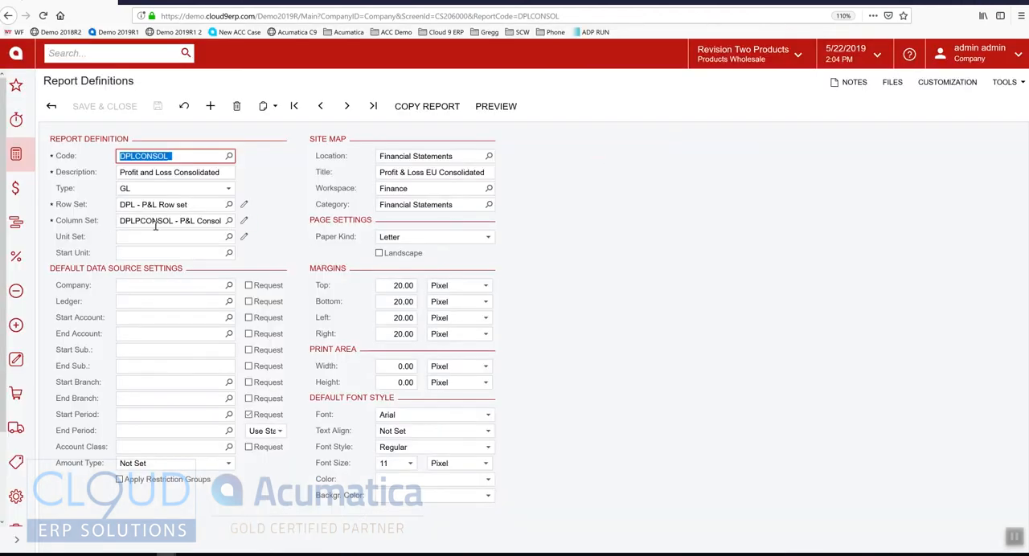
# Open the consolidated report's column set from its report definition and bring up the data source settings of the US YTD column.
pyautogui.click(244, 222)
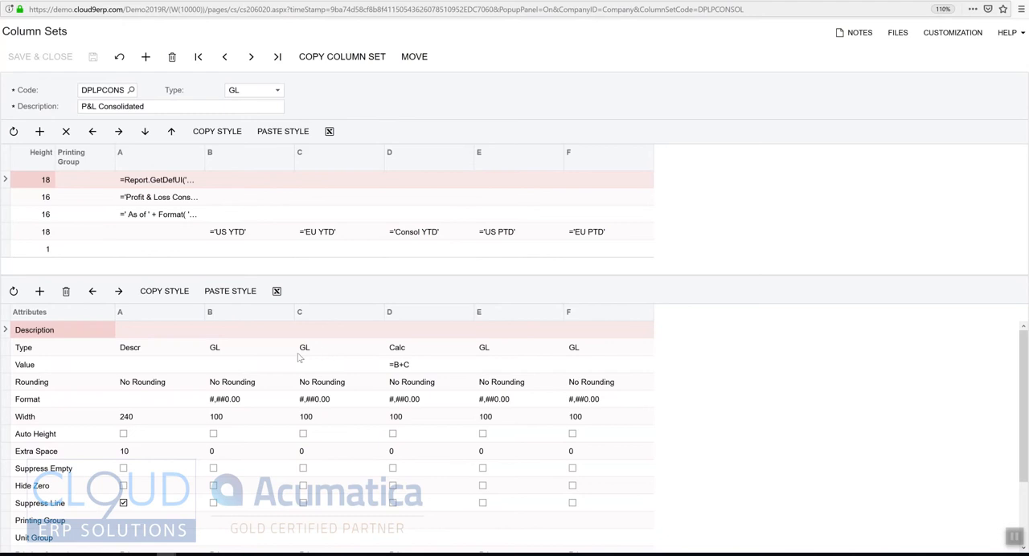
pyautogui.scroll(-2, 299, 357)
pyautogui.click(245, 546)
pyautogui.click(298, 544)
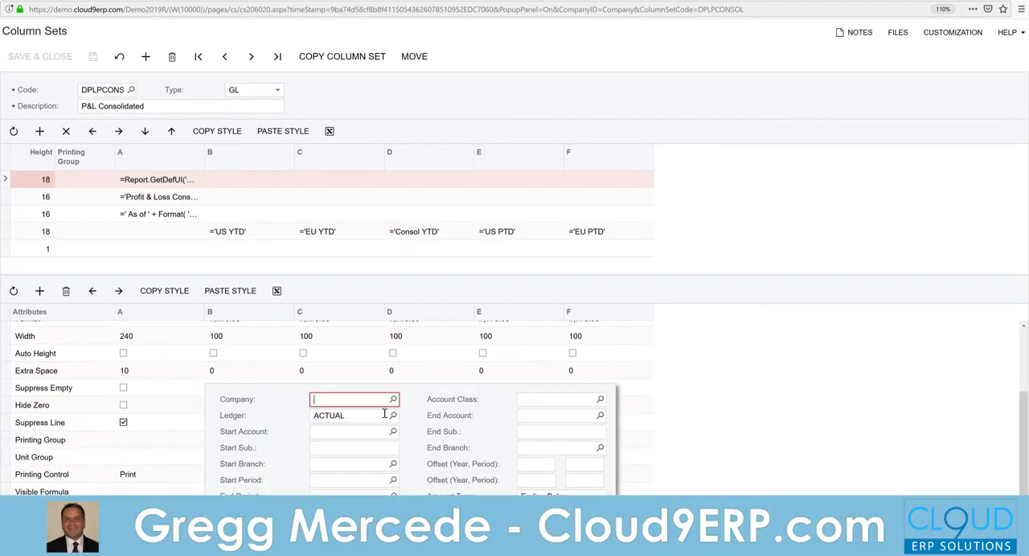
# Review the ledgers available for the US YTD column's data source, and cancel out of the ledger list and settings.
pyautogui.doubleClick(348, 417)
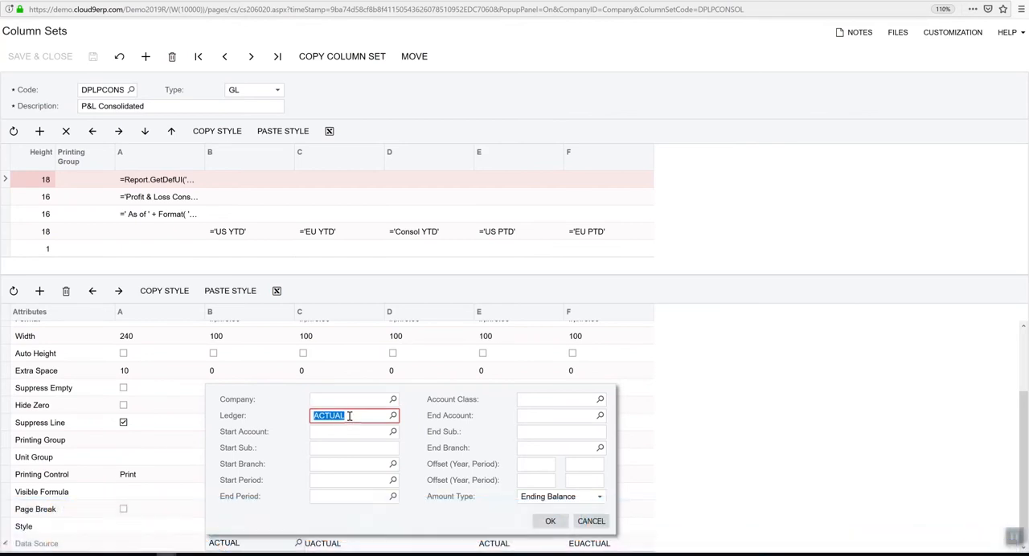
pyautogui.click(393, 416)
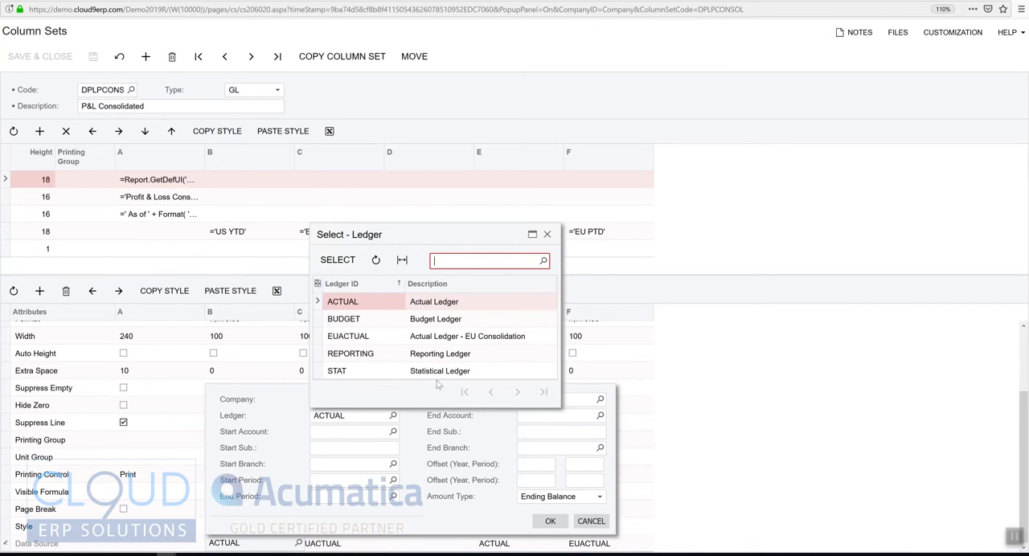
pyautogui.click(344, 321)
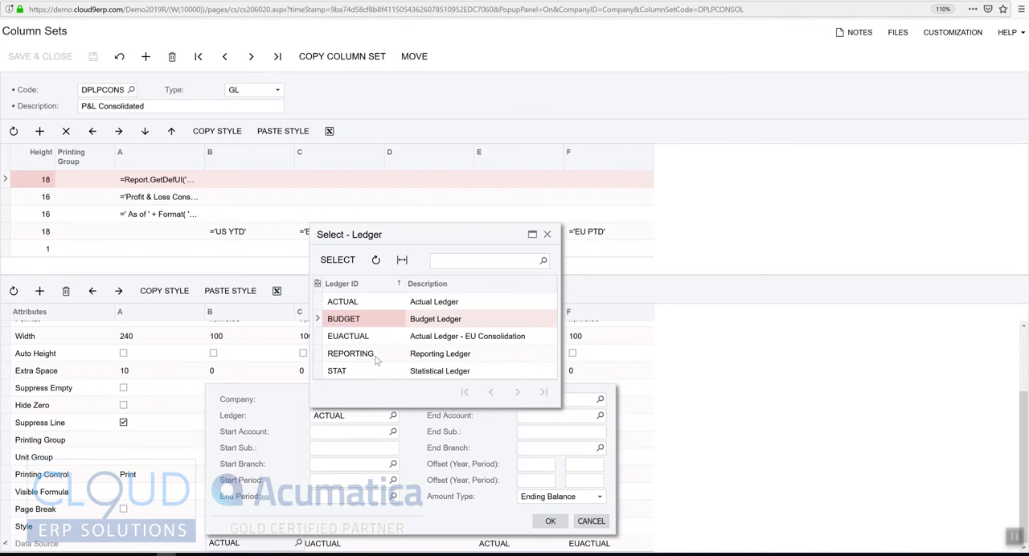
pyautogui.click(546, 234)
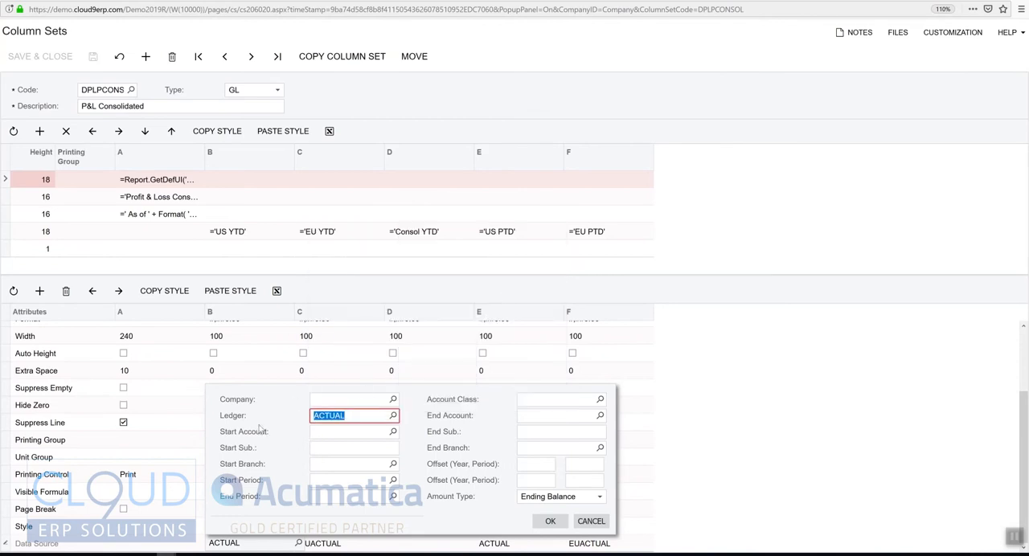
pyautogui.click(590, 523)
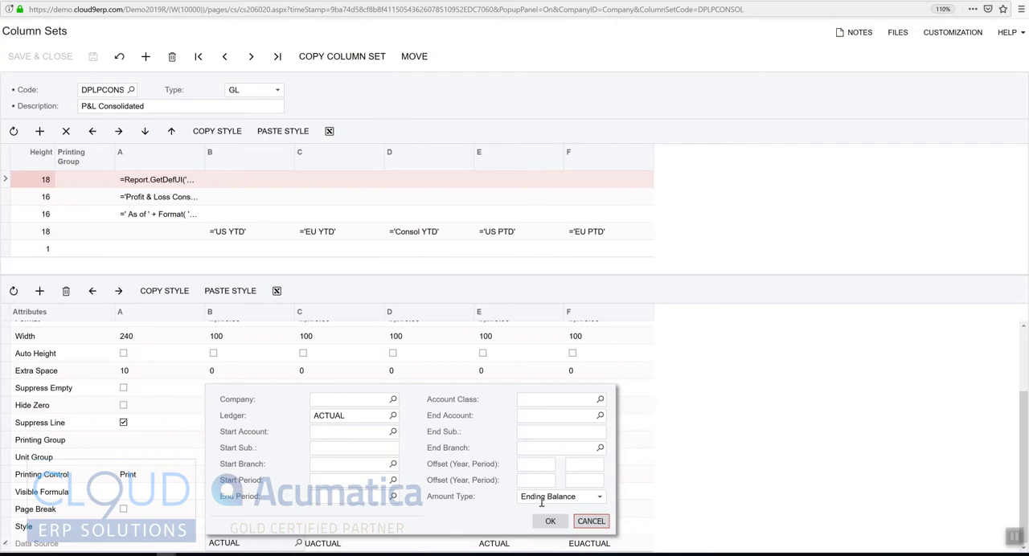
pyautogui.click(591, 521)
# Check which ledger the EU YTD column's data source uses, and cancel out of its settings.
pyautogui.click(344, 543)
pyautogui.click(388, 543)
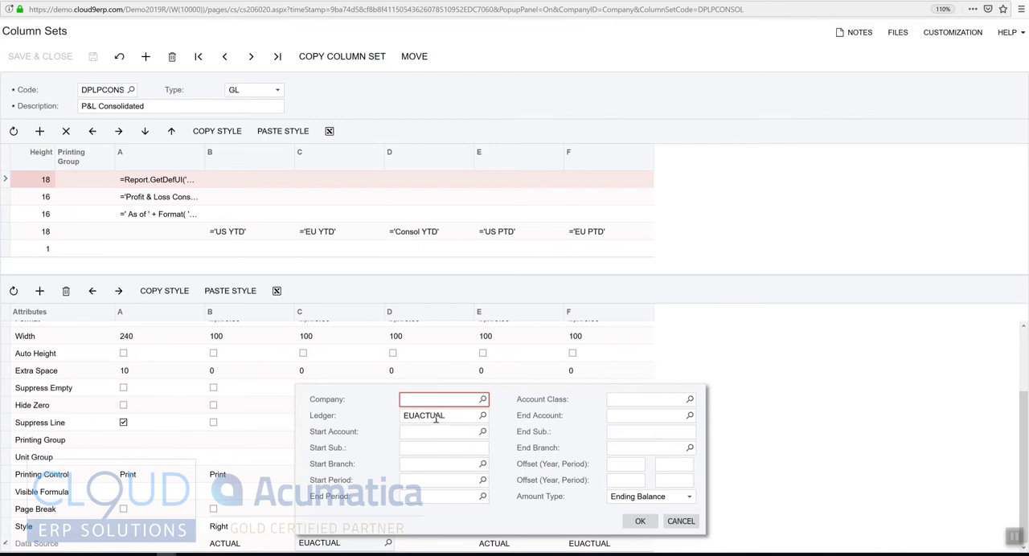
pyautogui.click(681, 521)
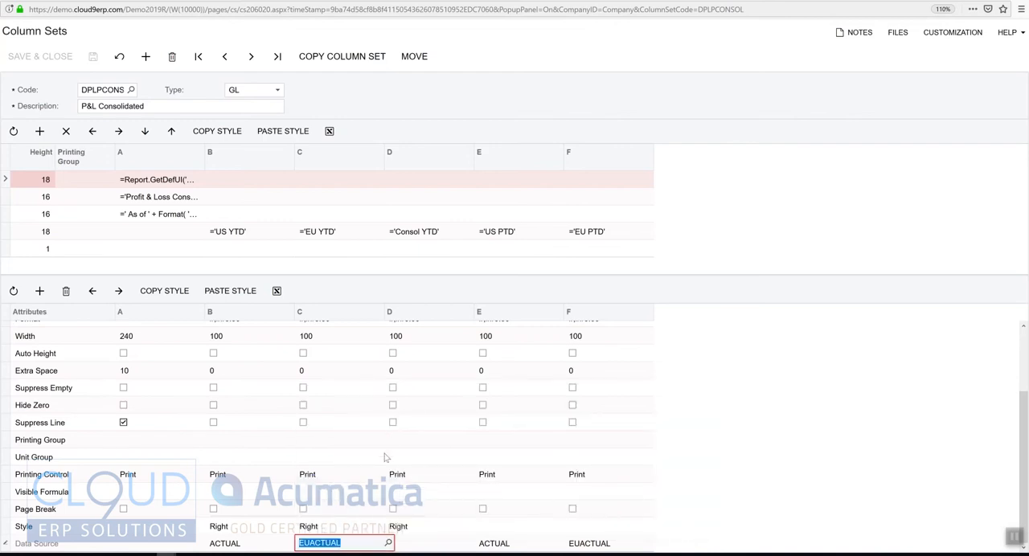
pyautogui.scroll(3, 389, 440)
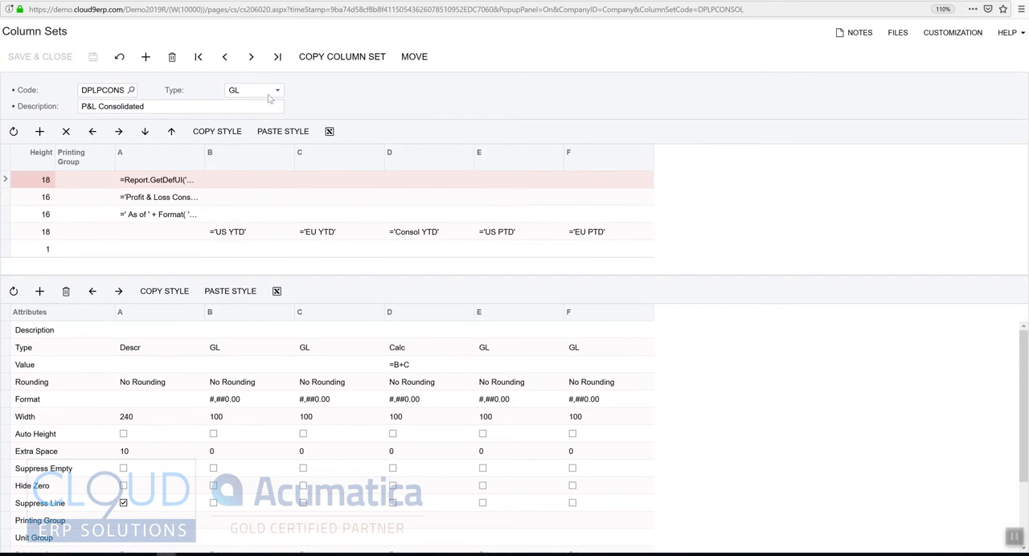
# View the type options of the Consol YTD column, keeping Calc, and check its value formula.
pyautogui.click(418, 350)
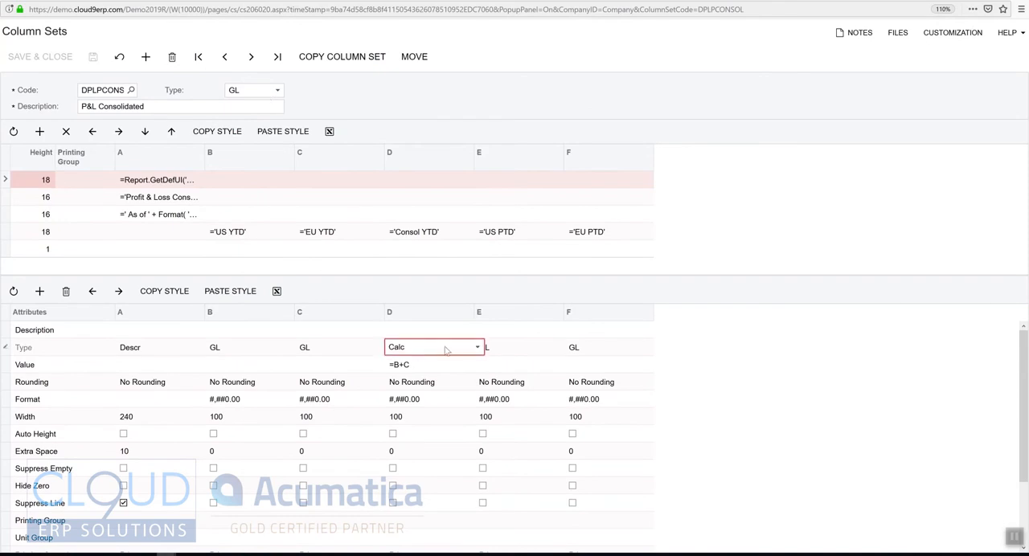
pyautogui.click(451, 349)
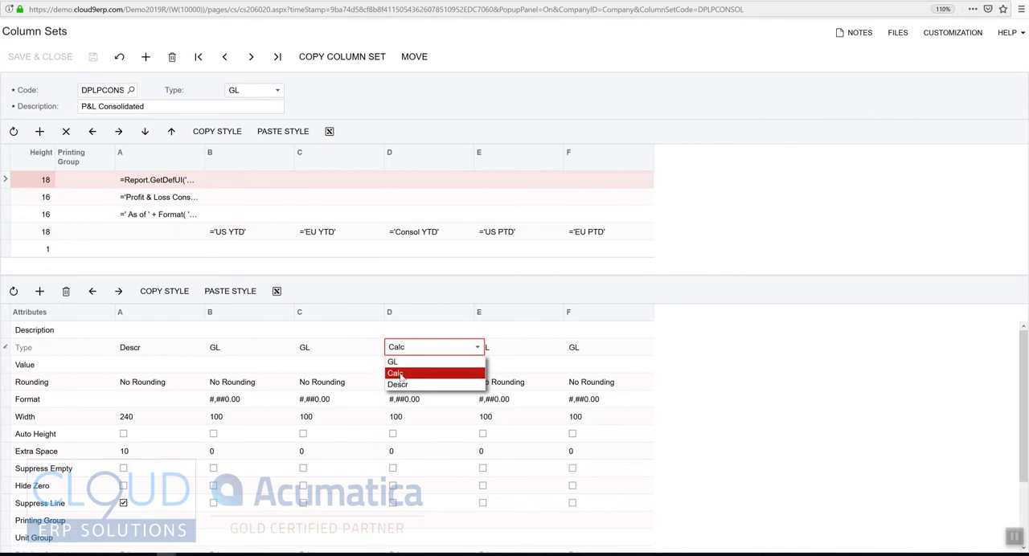
pyautogui.click(734, 225)
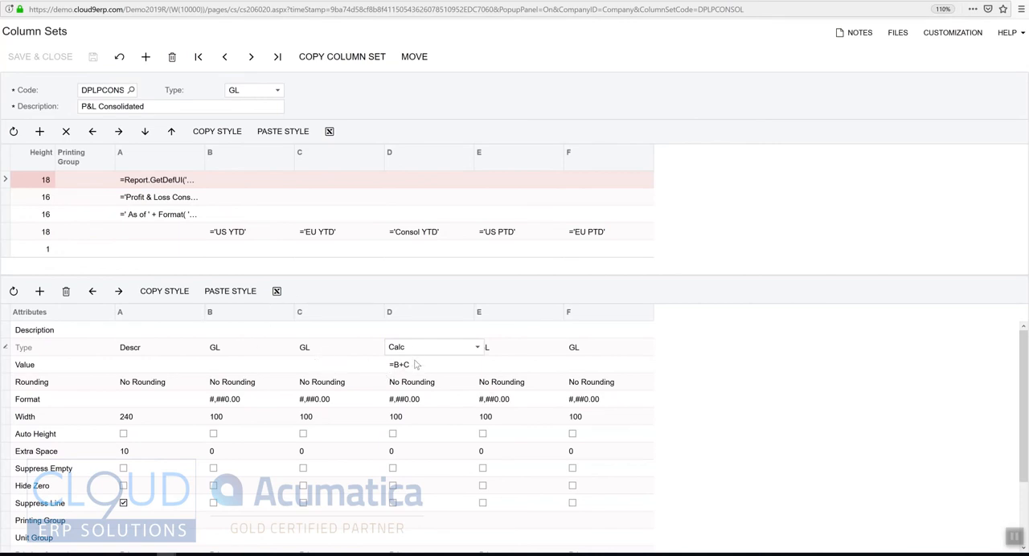
# Switch to the Profit & Loss EU Consolidated report and look through its US, EU and consolidated columns.
pyautogui.scroll(-4, 417, 398)
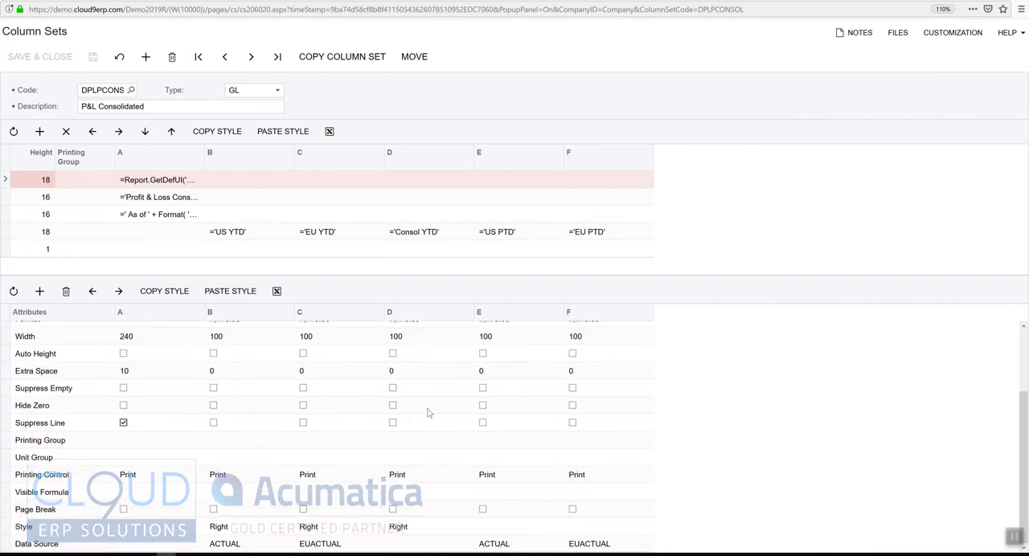
pyautogui.hotkey('alt', 'Tab')
pyautogui.hotkey('alt', 'Tab')
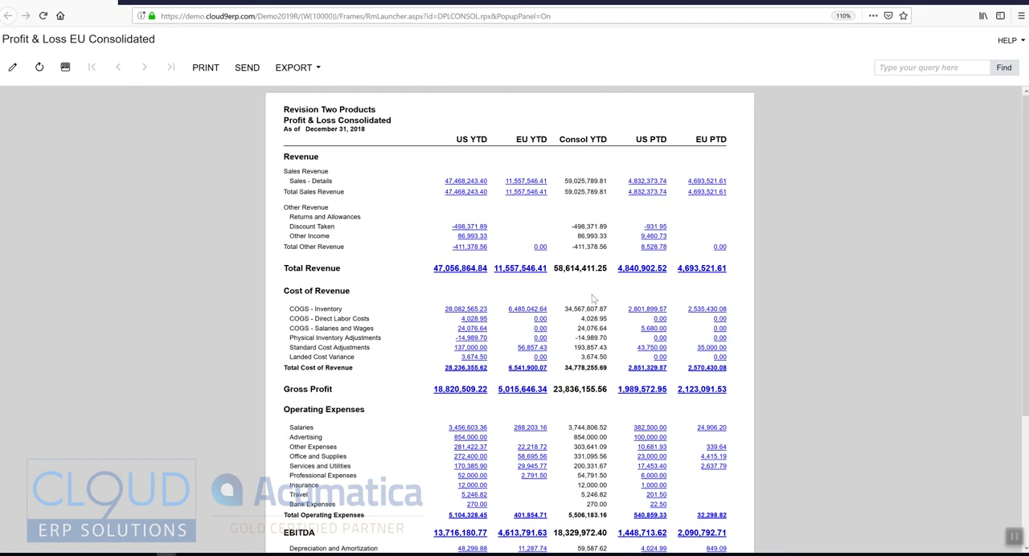
pyautogui.scroll(-3, 593, 361)
pyautogui.scroll(3, 598, 381)
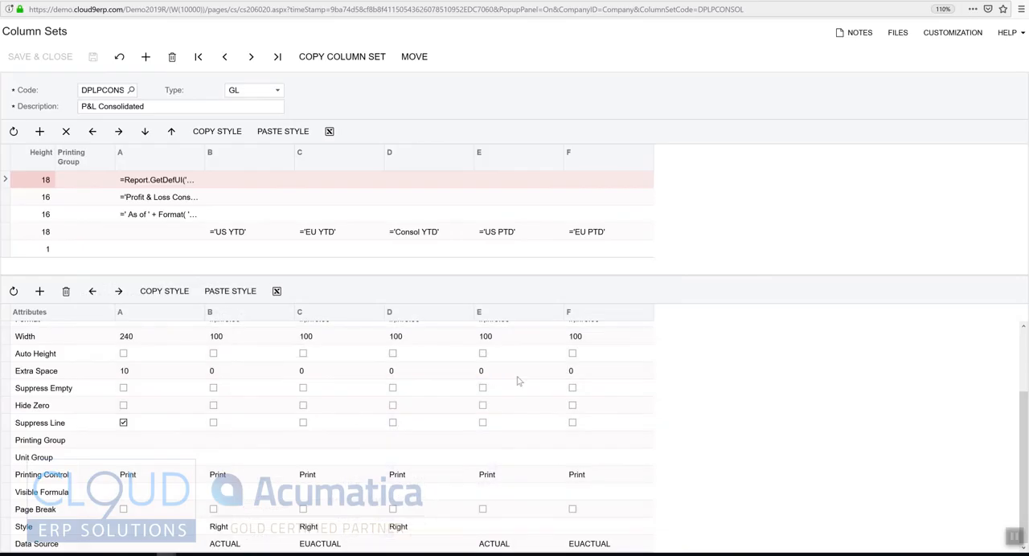
# Review the amount type options in the US PTD column's data source, cancel out of the settings and close the column set.
pyautogui.click(515, 543)
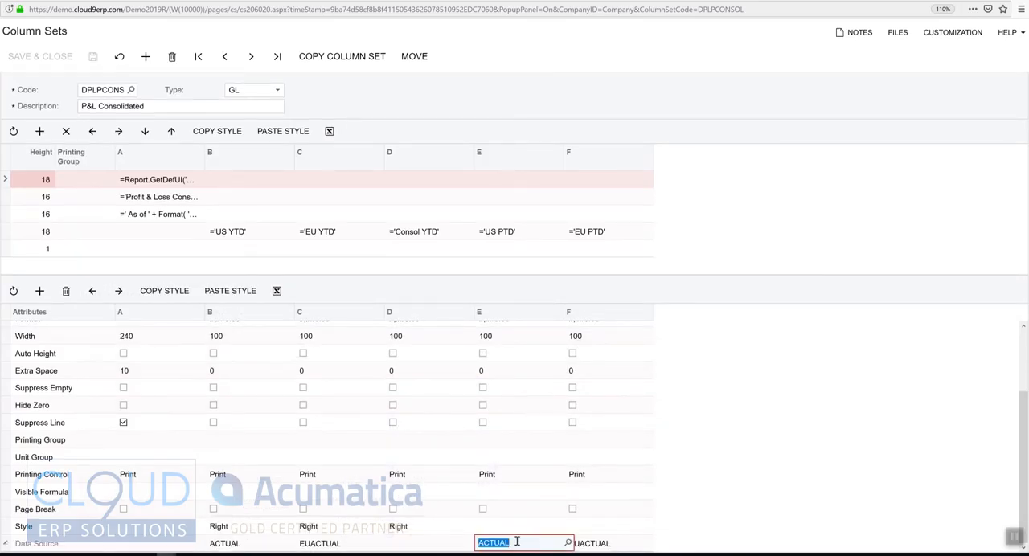
pyautogui.click(567, 543)
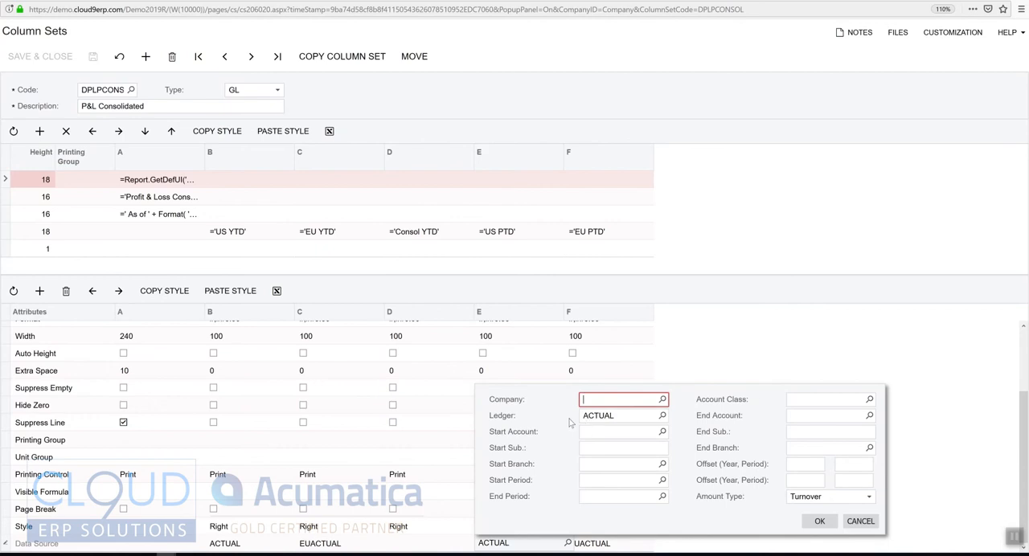
pyautogui.click(857, 497)
pyautogui.click(868, 498)
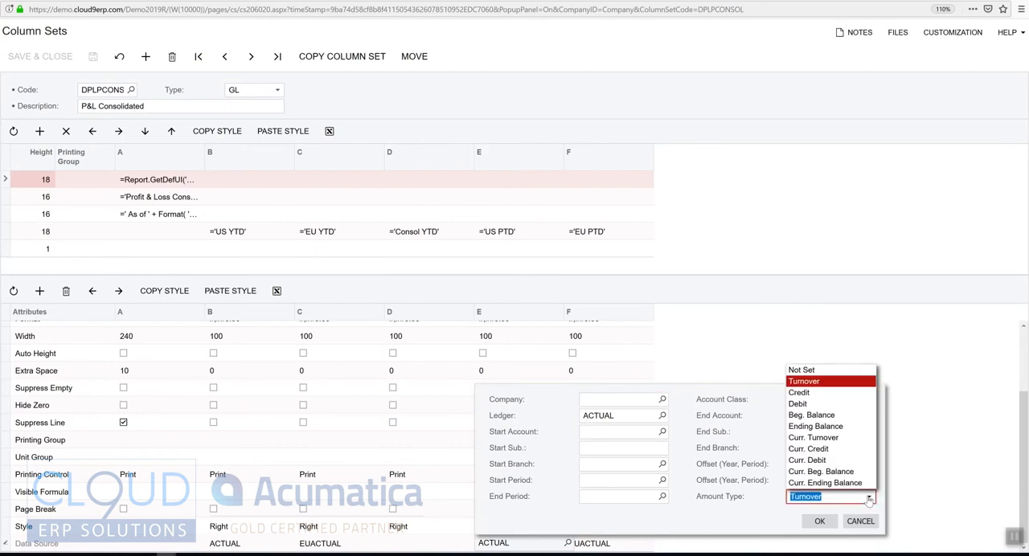
pyautogui.click(822, 459)
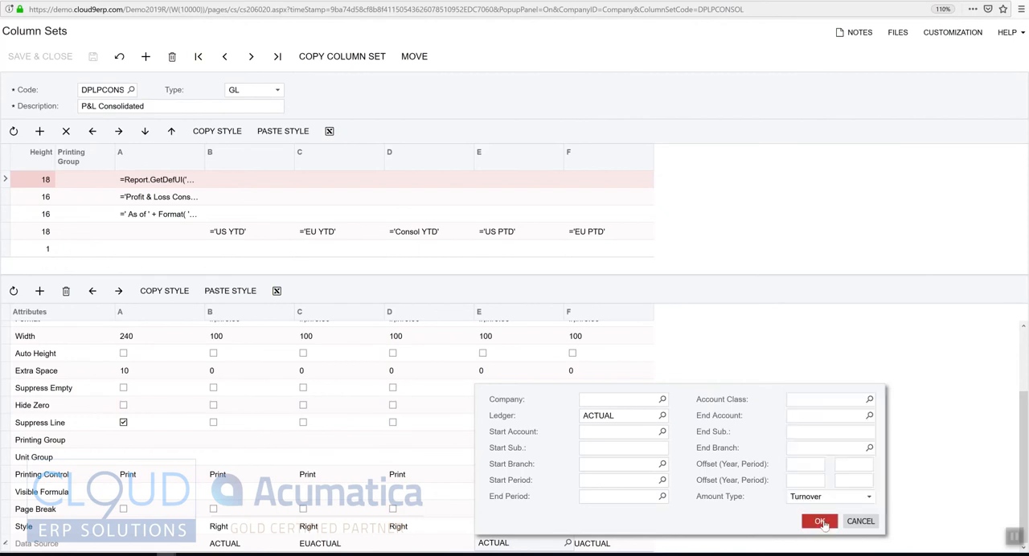
pyautogui.click(860, 520)
pyautogui.click(1019, 2)
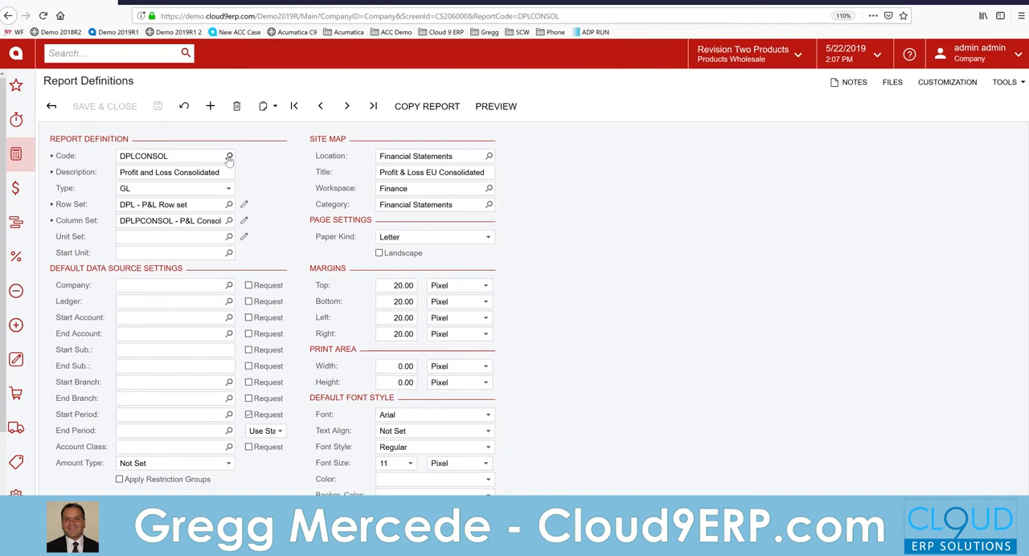
# Load the DPL Profit and Loss report definition and preview it in a window placed beside the definition.
pyautogui.click(228, 156)
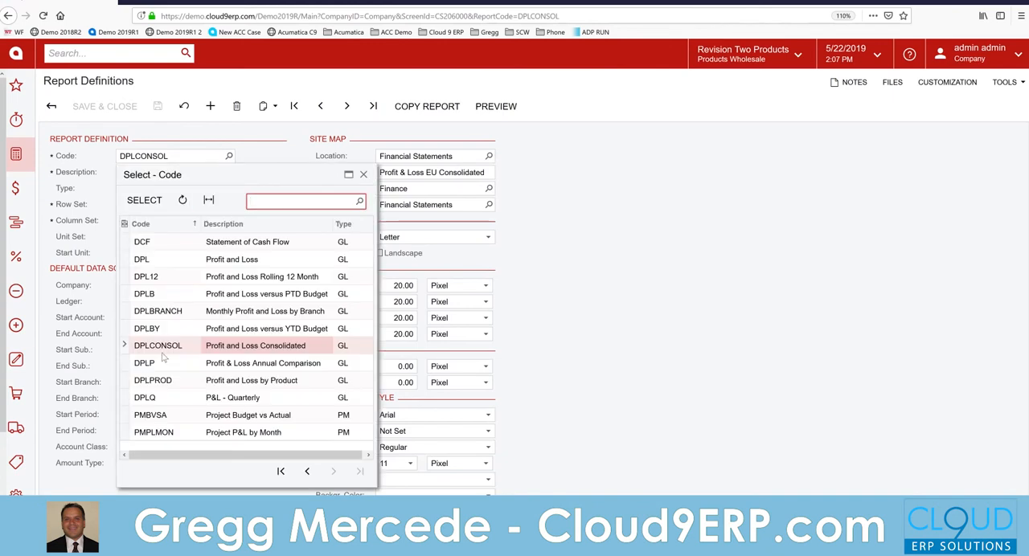
pyautogui.doubleClick(142, 260)
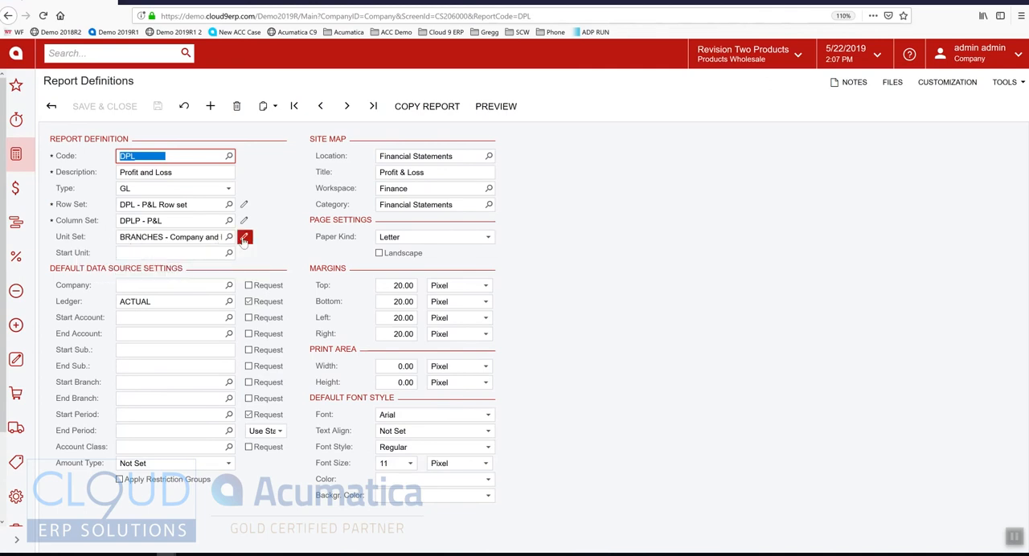
pyautogui.click(496, 106)
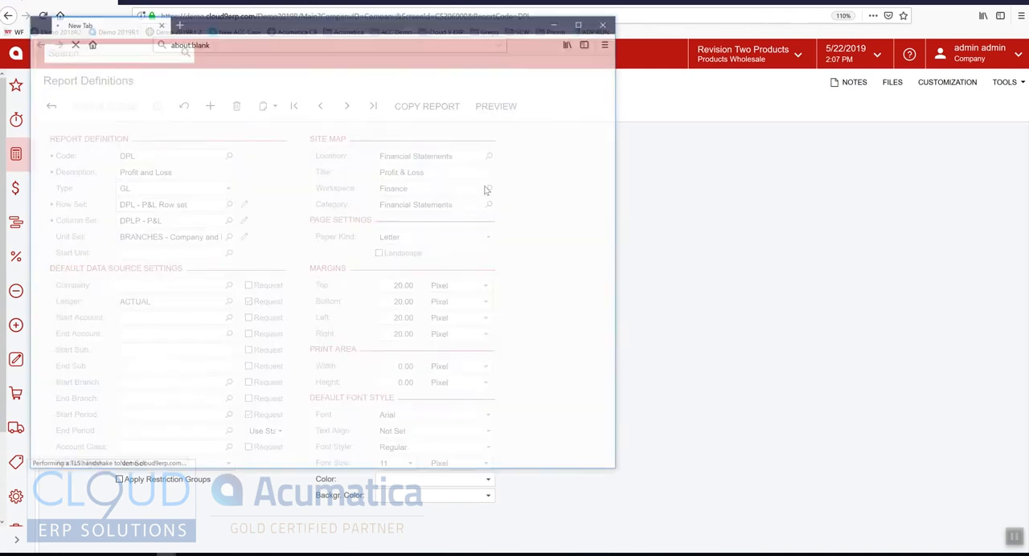
pyautogui.doubleClick(284, 29)
pyautogui.press('super+Right')
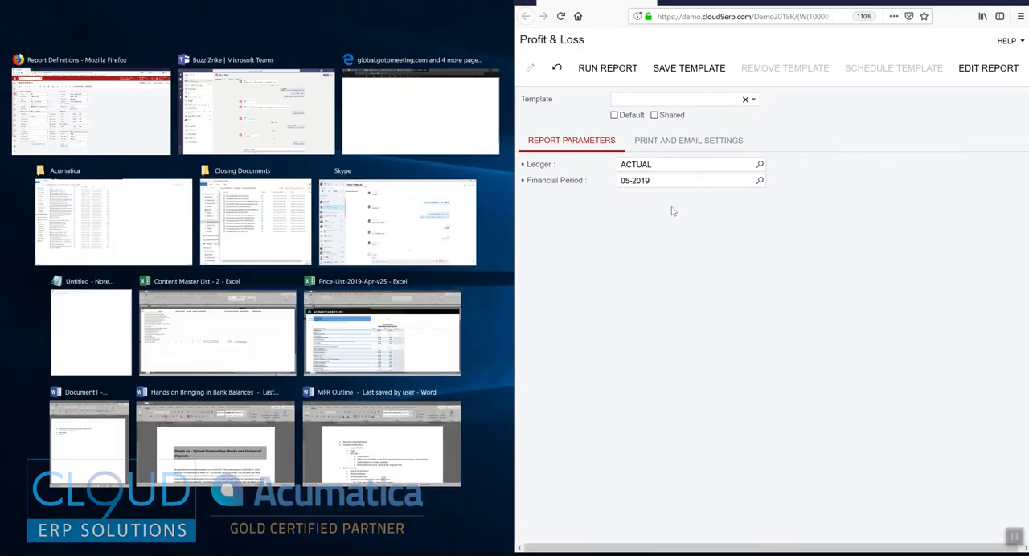
# Run the Profit & Loss report for financial period 12-2018.
pyautogui.click(587, 252)
pyautogui.click(658, 186)
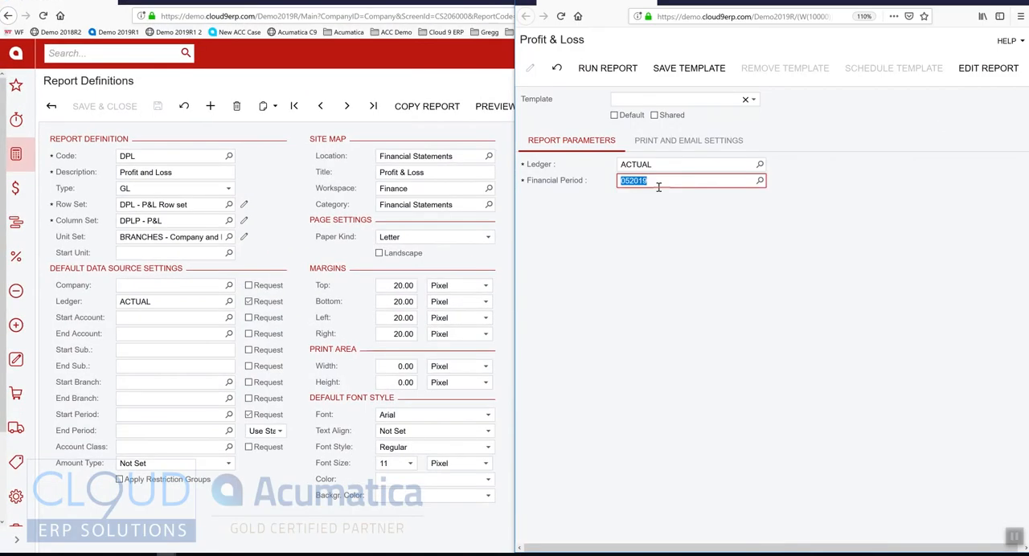
pyautogui.write('1220')
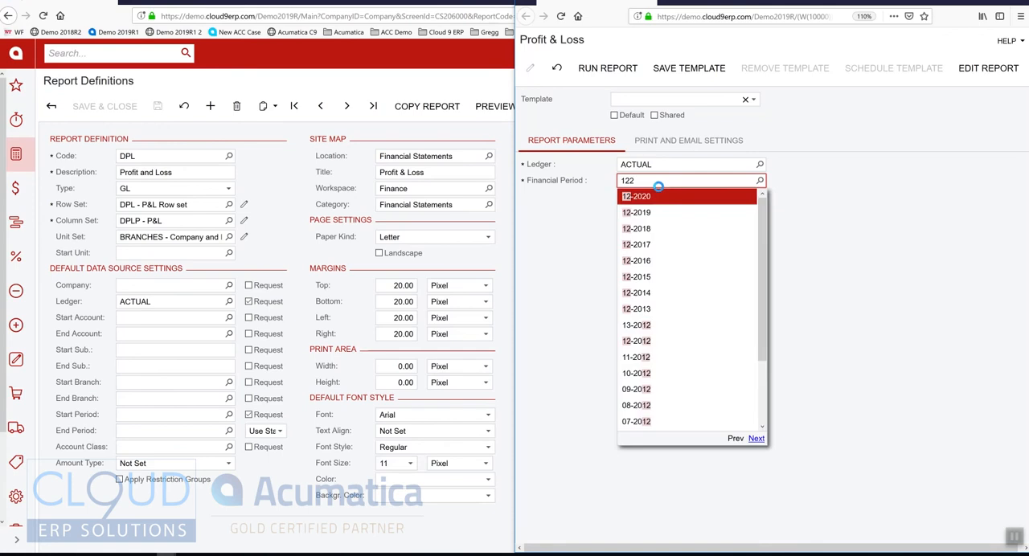
pyautogui.press('Tab')
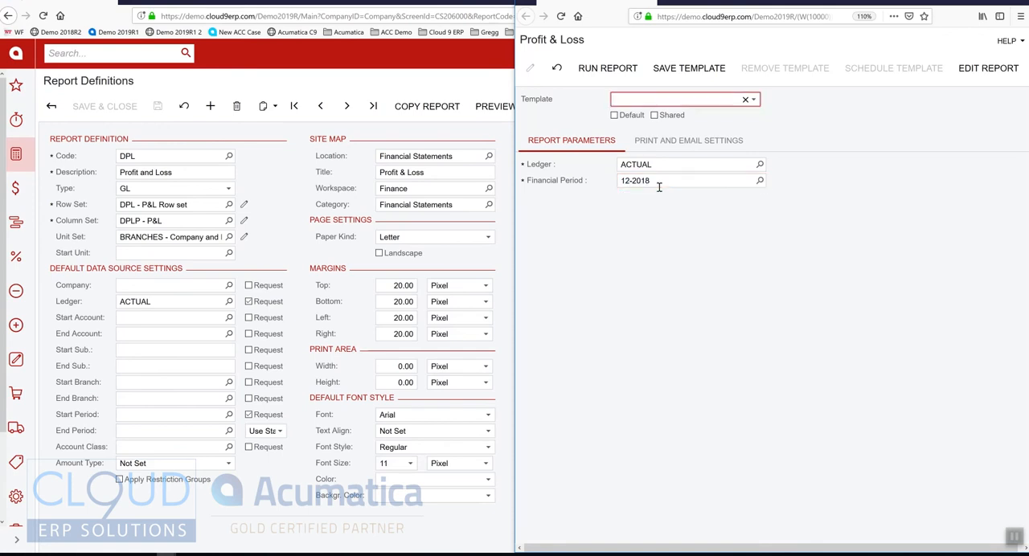
pyautogui.click(617, 68)
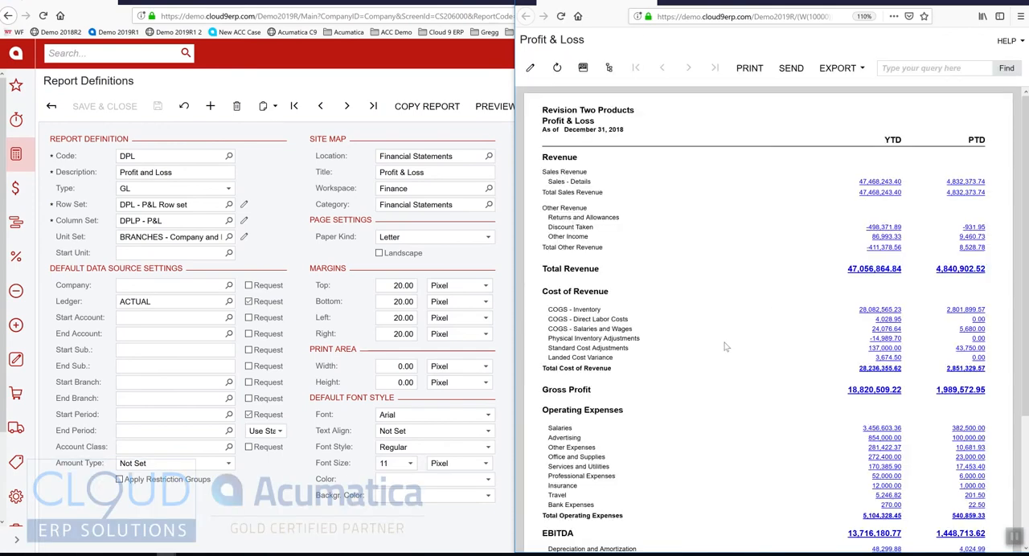
# Display the report's unit tree and compare the Products Retail, Products Wholesale, Services East and consolidated versions of the report.
pyautogui.click(610, 71)
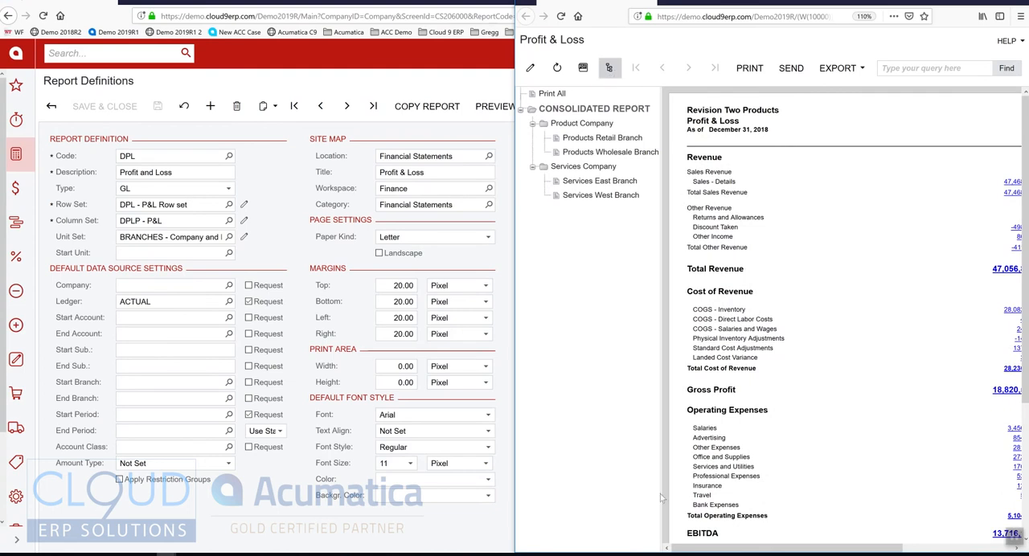
pyautogui.moveTo(731, 3); pyautogui.dragTo(579, 0)
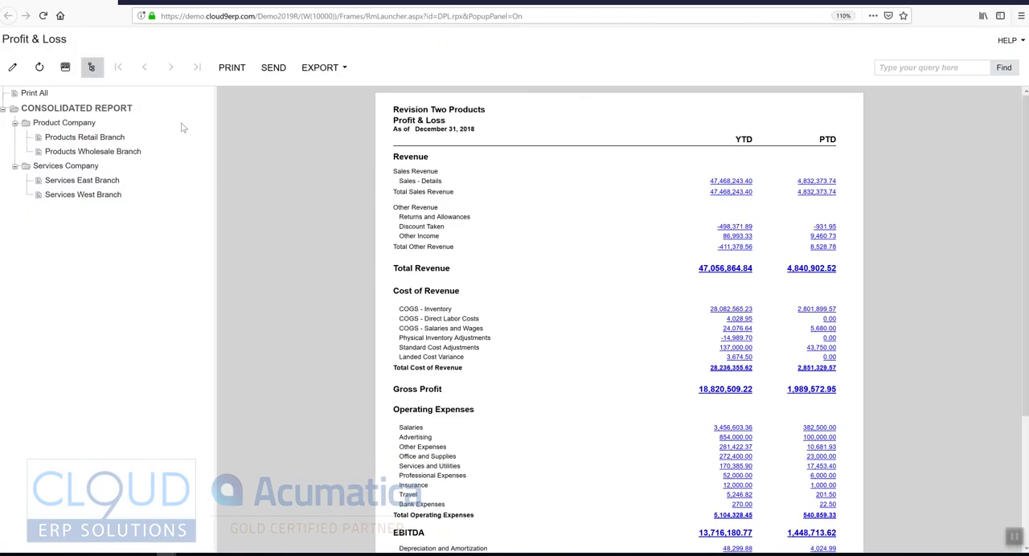
pyautogui.click(58, 138)
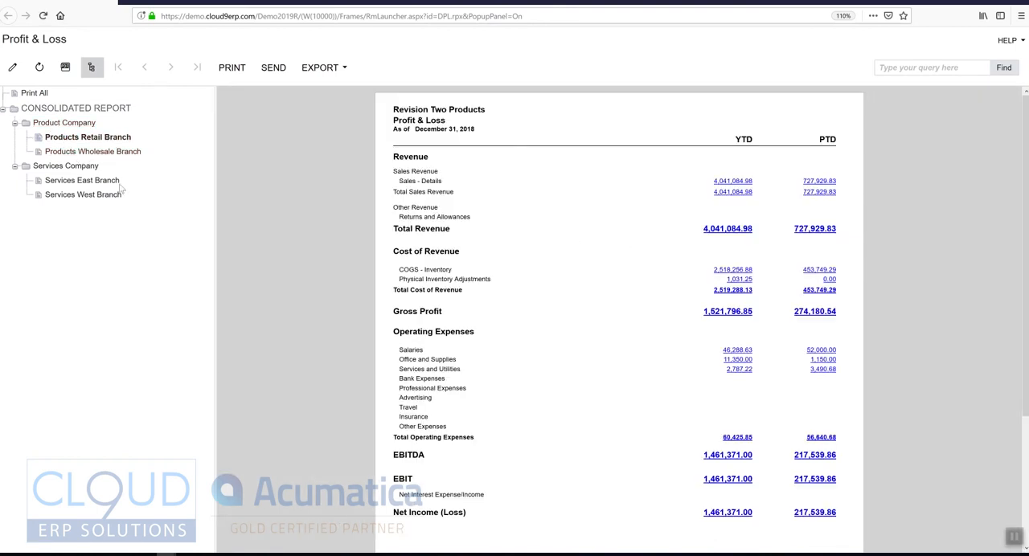
pyautogui.click(85, 153)
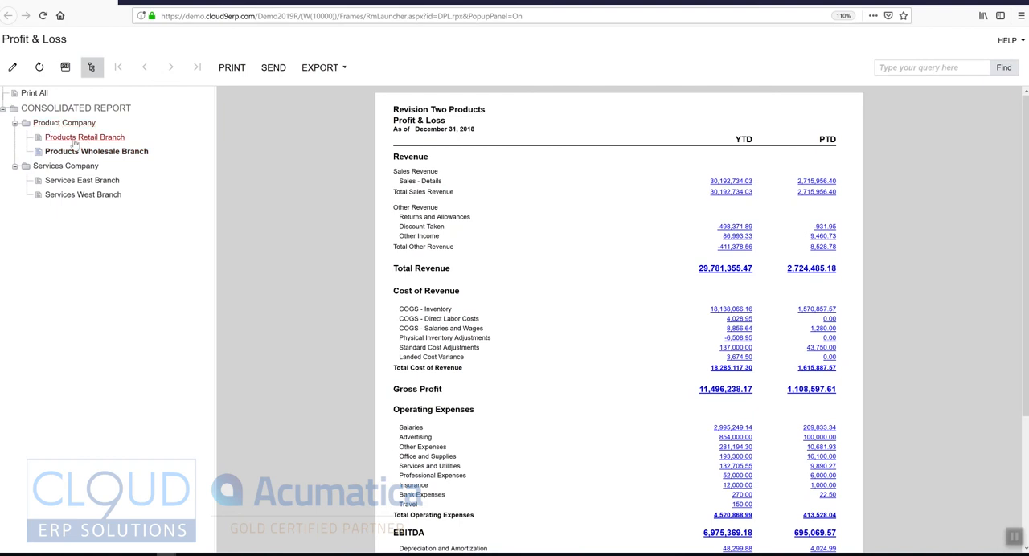
pyautogui.click(74, 138)
pyautogui.click(77, 151)
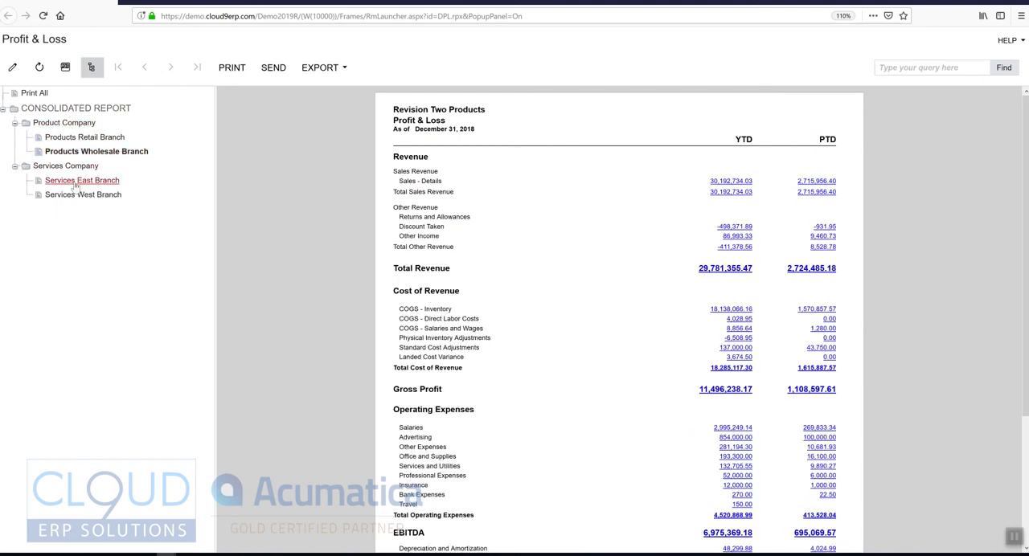
pyautogui.click(76, 180)
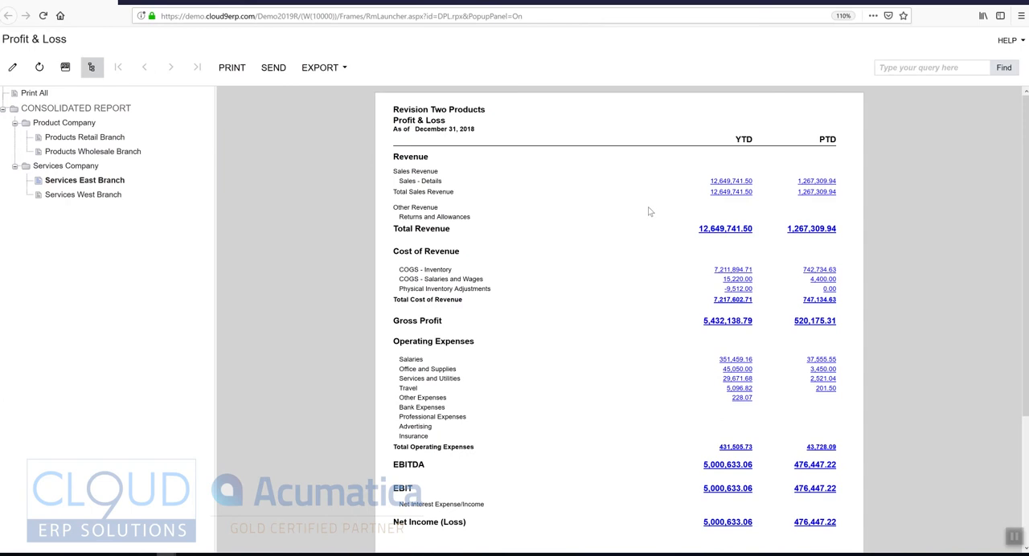
pyautogui.click(93, 181)
pyautogui.click(81, 138)
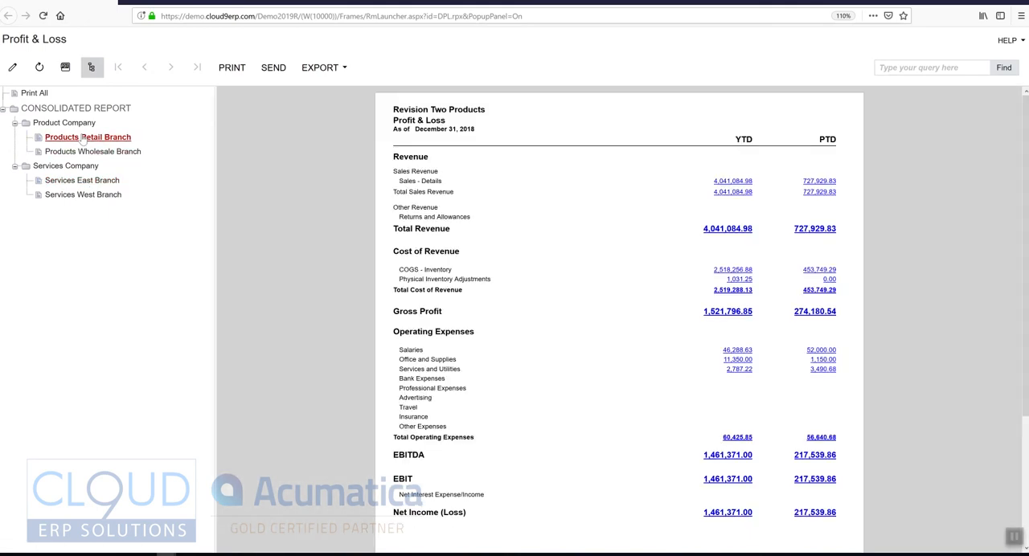
pyautogui.click(66, 108)
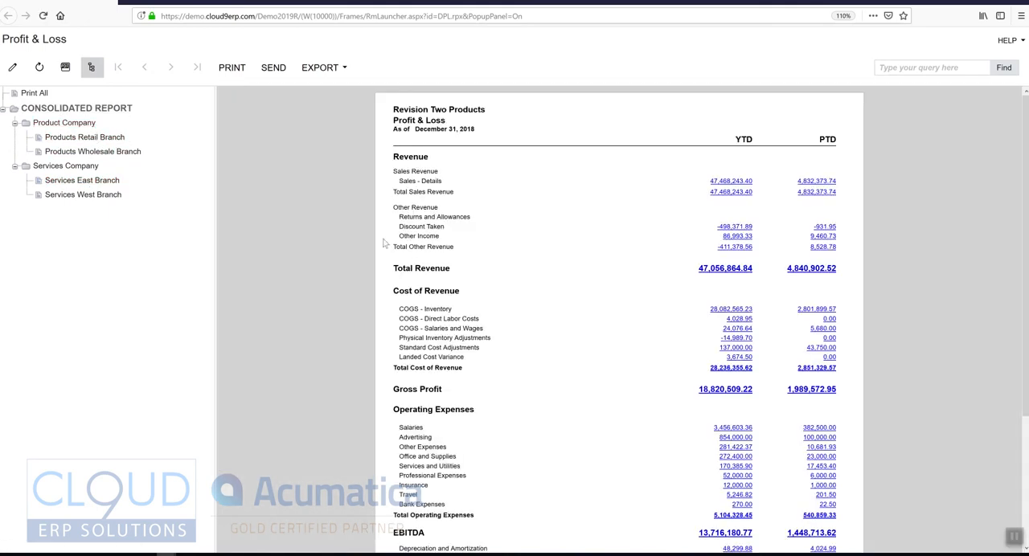
pyautogui.click(99, 156)
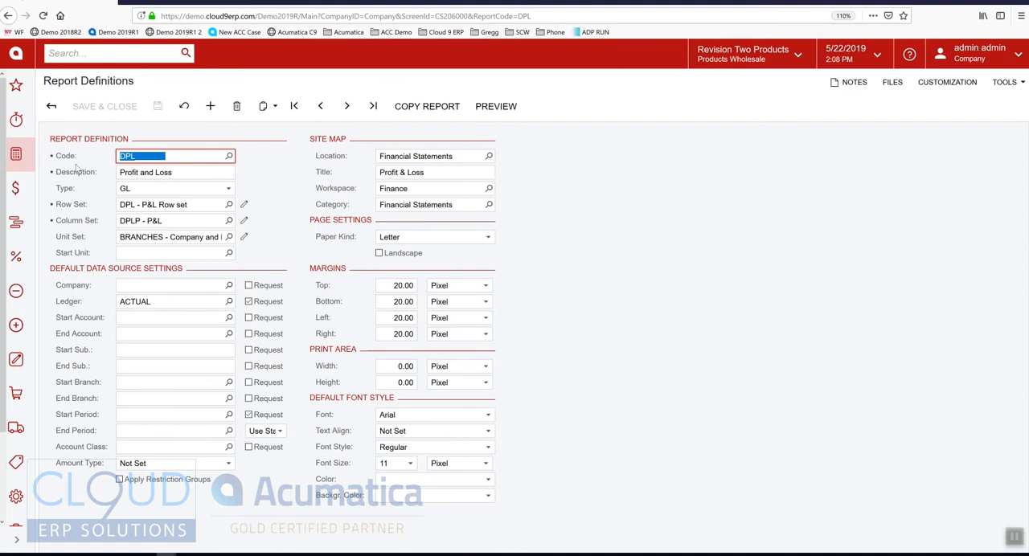
# Search for the Unit Sets screen and open it in a new browser tab.
pyautogui.click(16, 155)
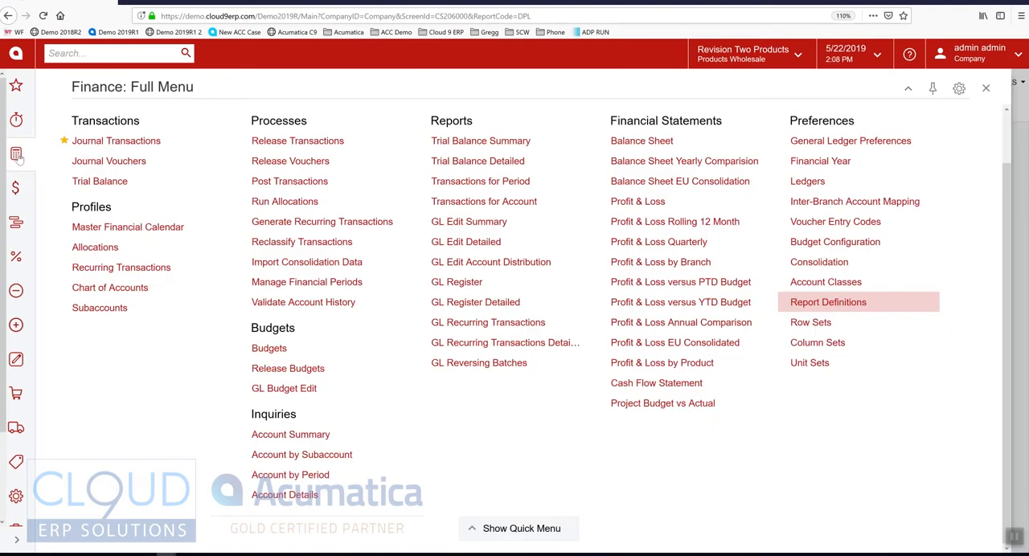
pyautogui.click(115, 55)
pyautogui.write('UNIT SE')
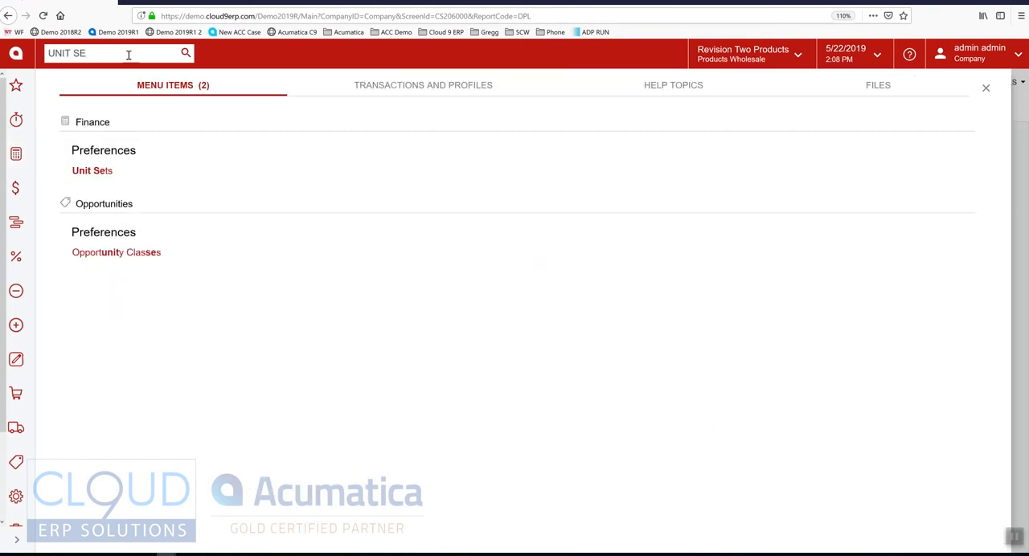
pyautogui.click(93, 172)
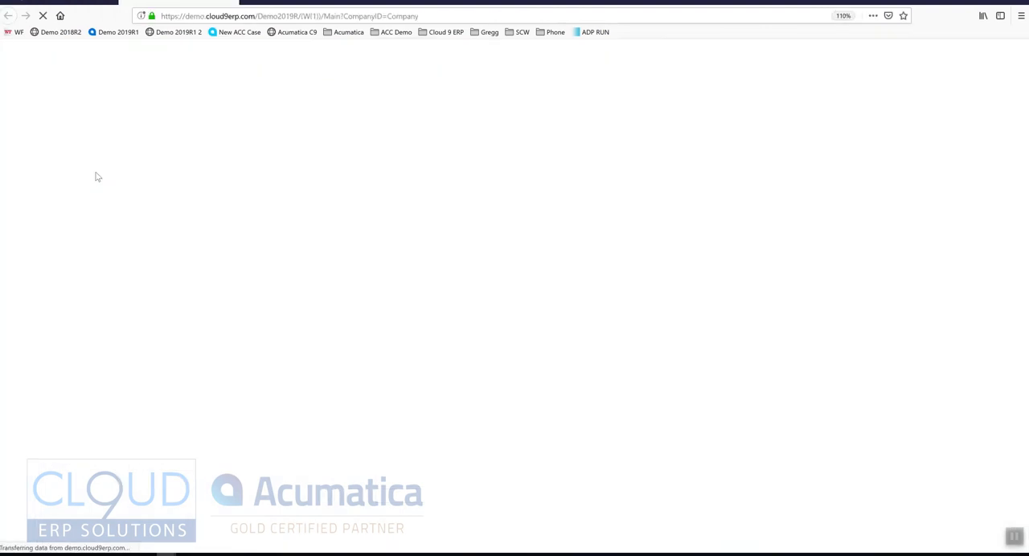
# Check the unit set assigned to the Profit and Loss report, and open the BRANCHES unit set.
pyautogui.click(139, 239)
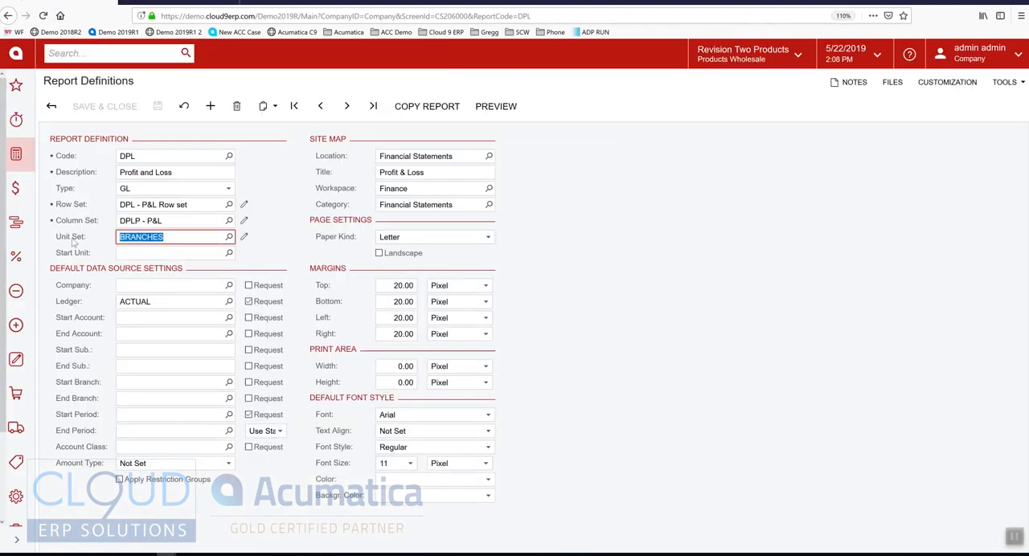
pyautogui.click(167, 2)
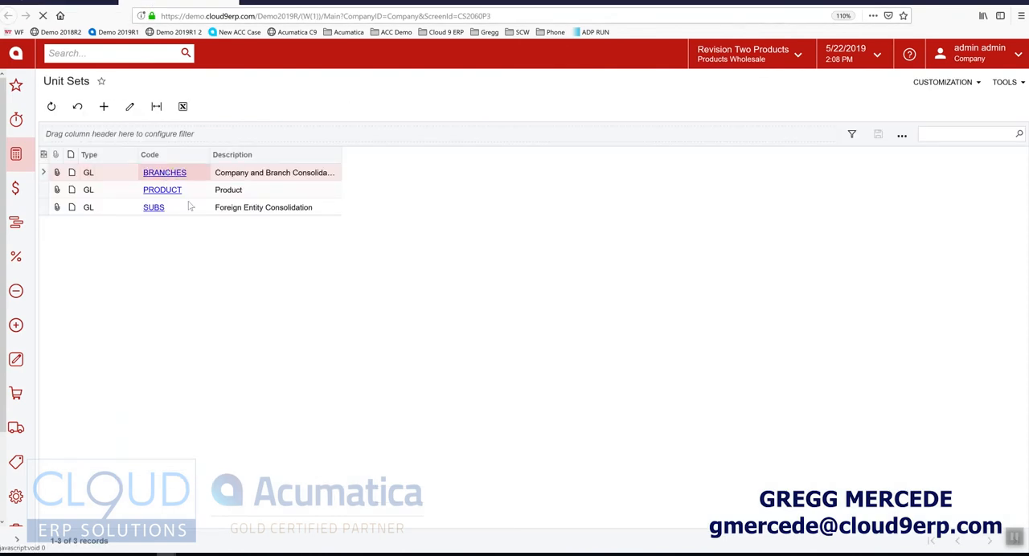
pyautogui.click(165, 172)
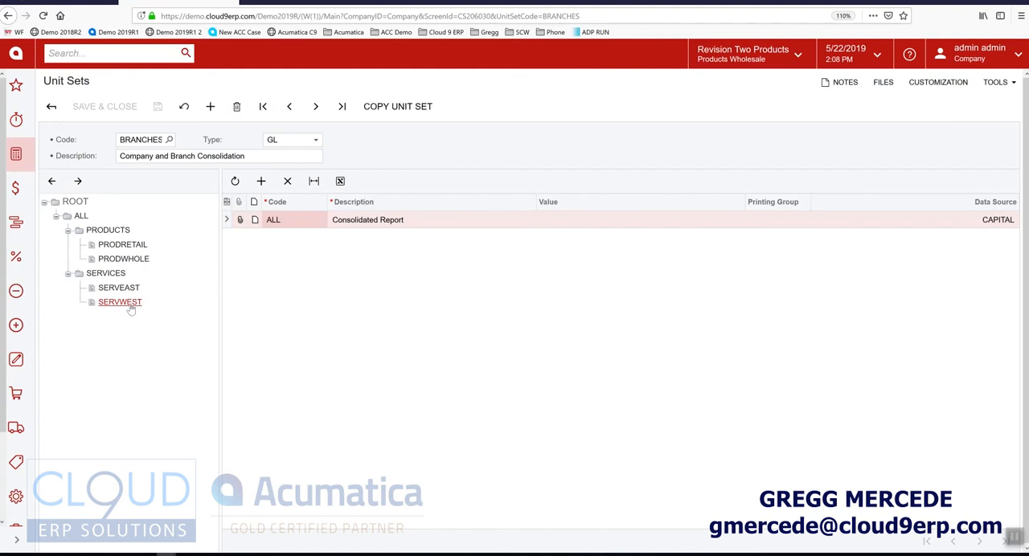
# List the units under PRODUCTS, check the start branch in PRODRETAIL's data source, and cancel out of its settings.
pyautogui.click(108, 231)
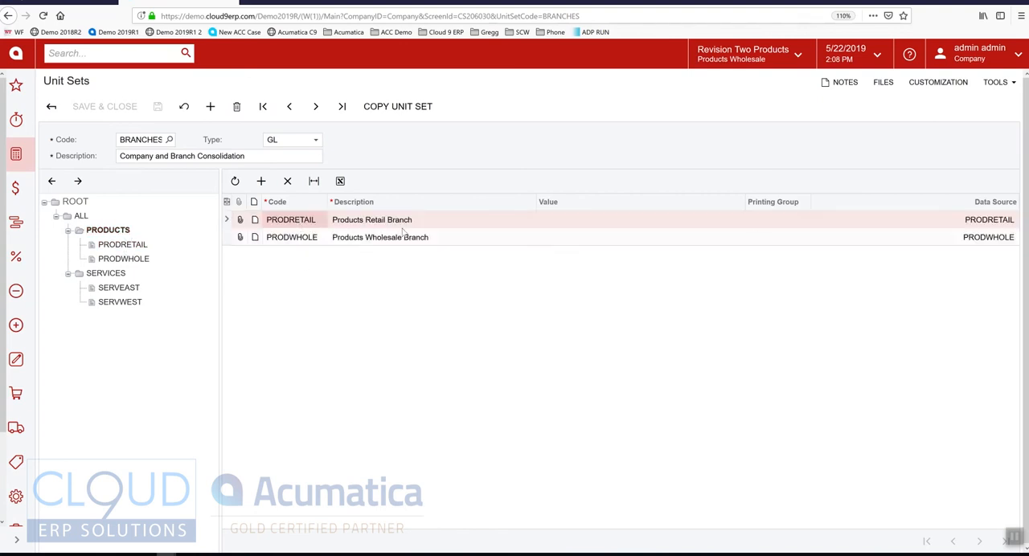
pyautogui.click(1006, 222)
pyautogui.click(1012, 220)
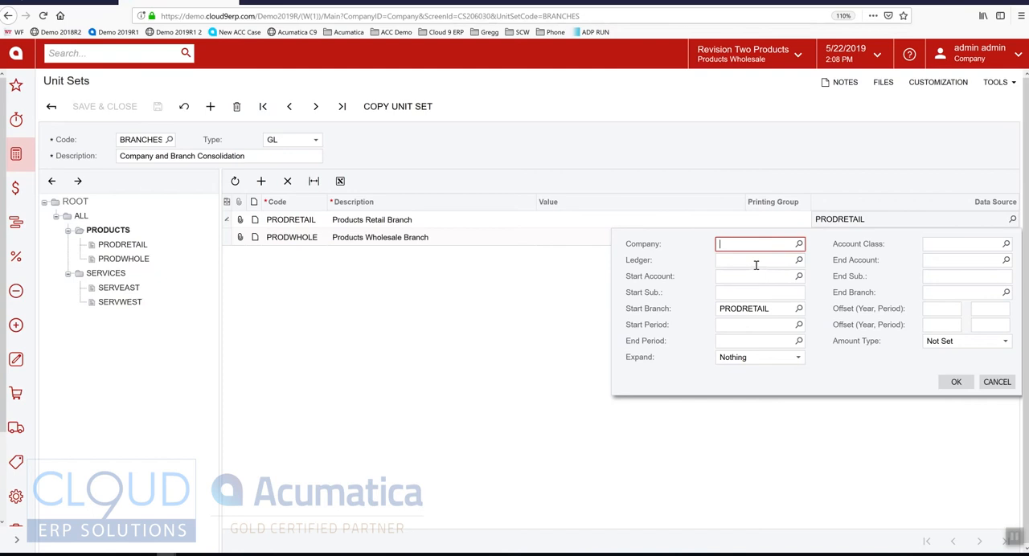
pyautogui.click(772, 310)
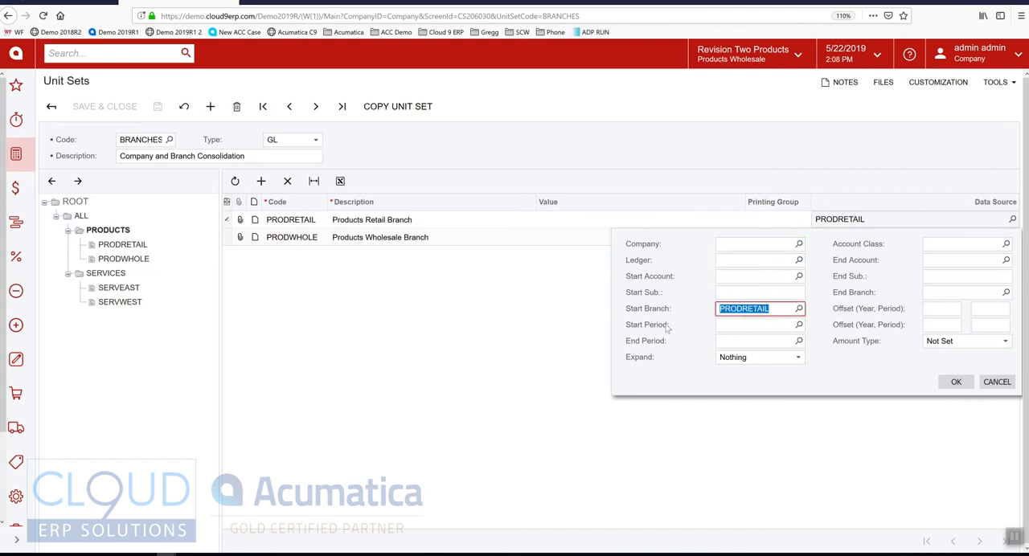
pyautogui.click(980, 384)
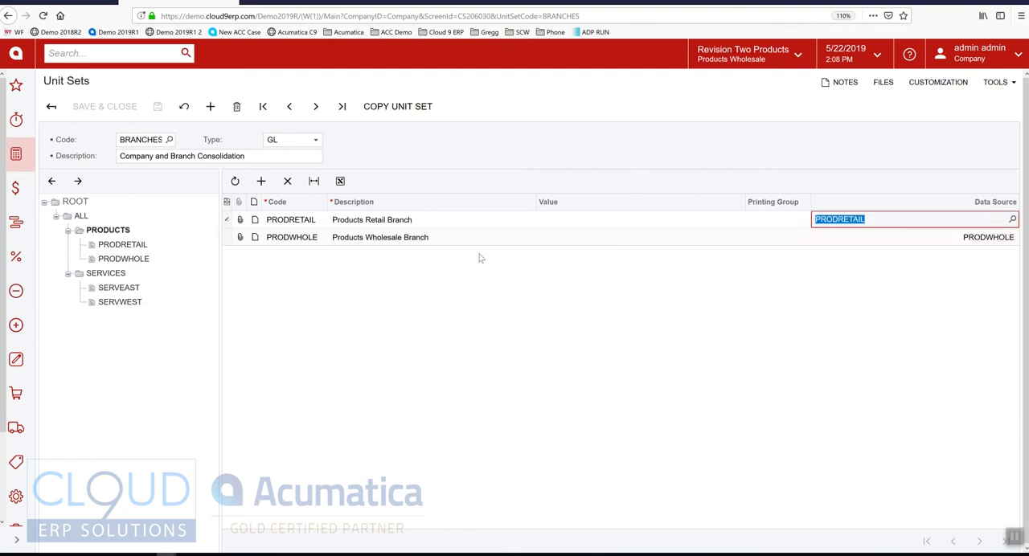
# Check the start branch in the Products Wholesale Branch unit's data source, and cancel out of its settings.
pyautogui.click(415, 238)
pyautogui.click(969, 237)
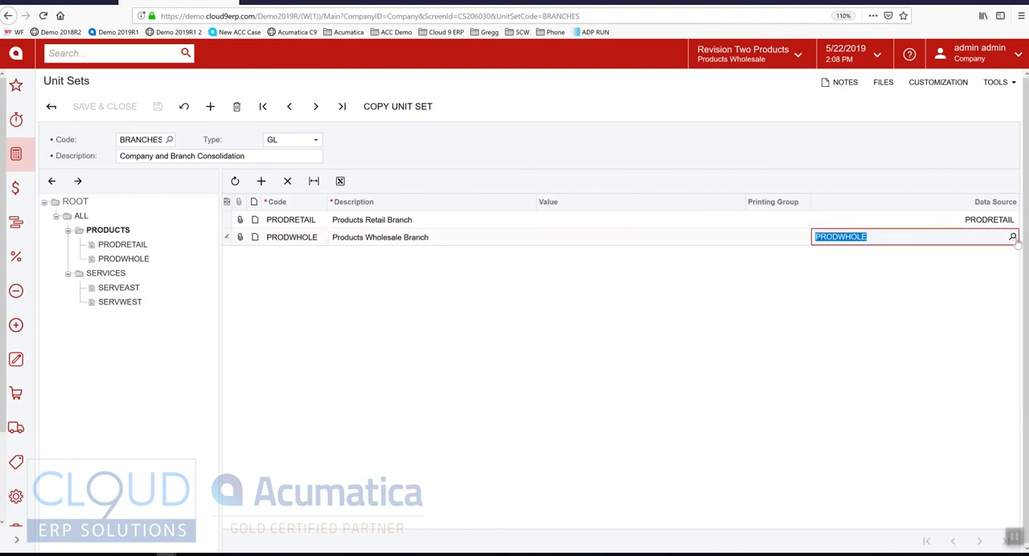
pyautogui.click(1012, 237)
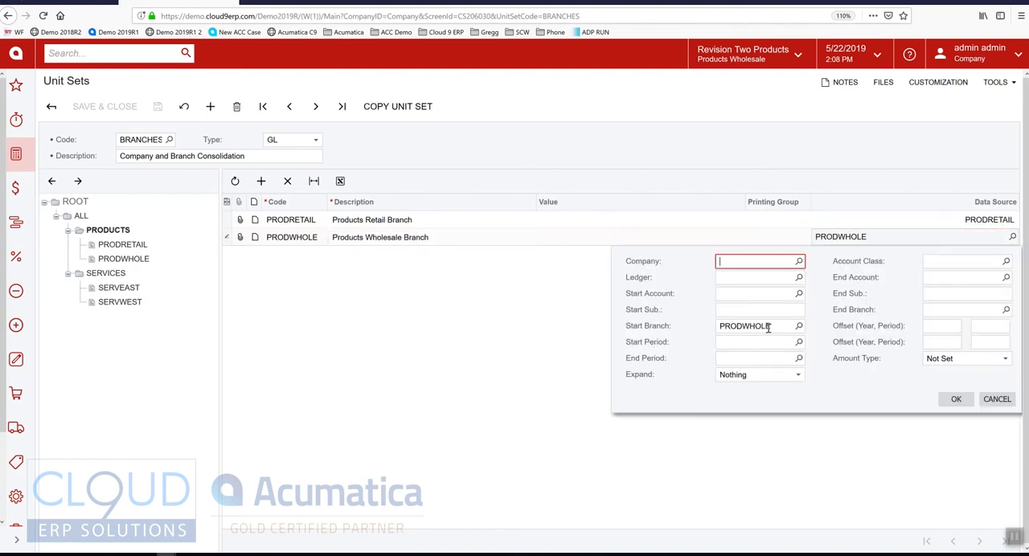
pyautogui.click(996, 400)
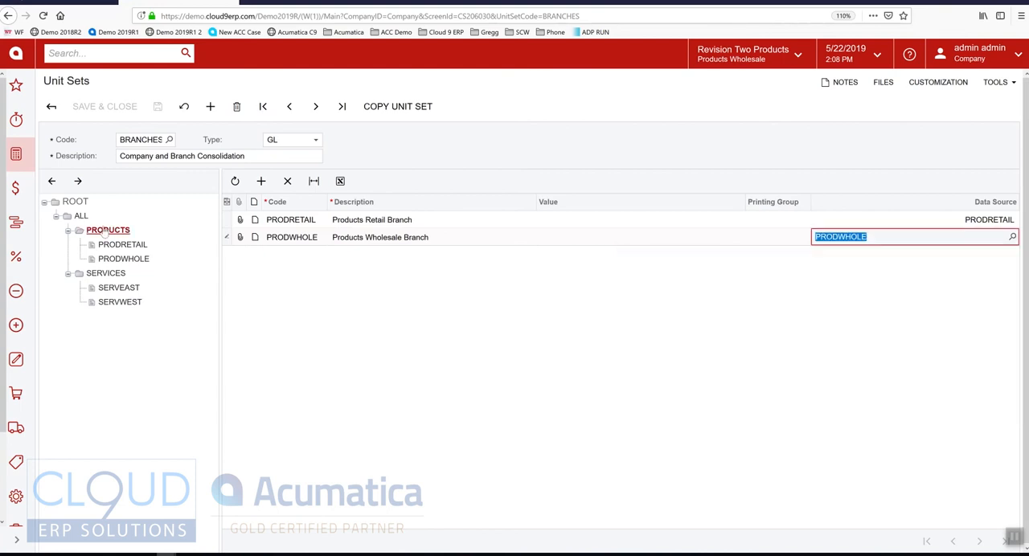
# List the units under ALL and check the start and end branches in the Product Company unit's data source.
pyautogui.click(82, 216)
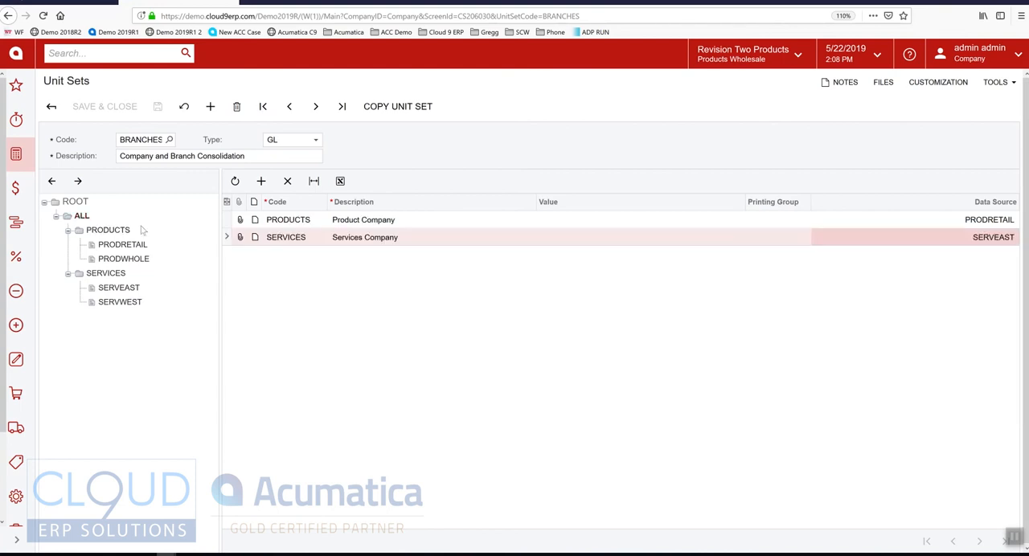
pyautogui.click(988, 219)
pyautogui.click(1012, 220)
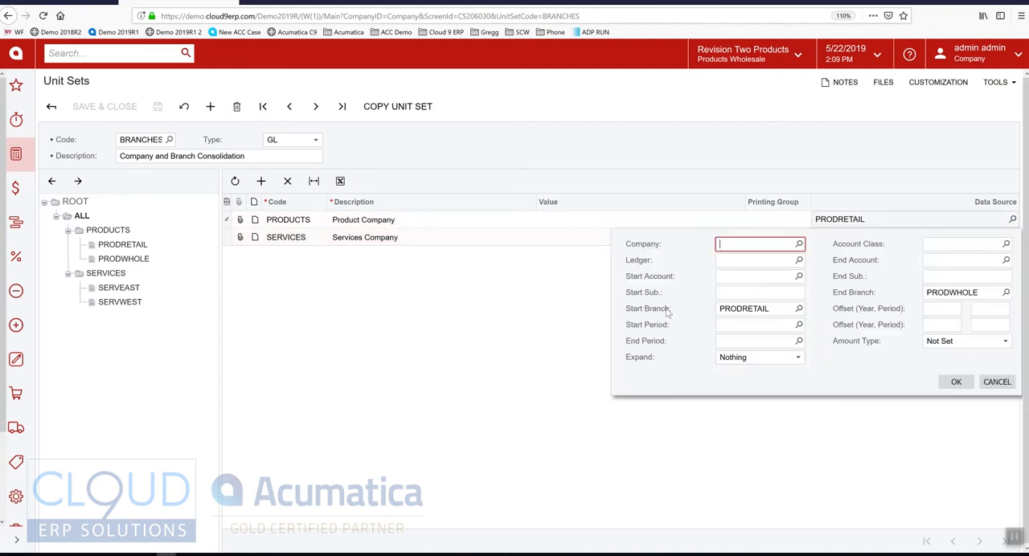
pyautogui.click(745, 311)
pyautogui.click(968, 293)
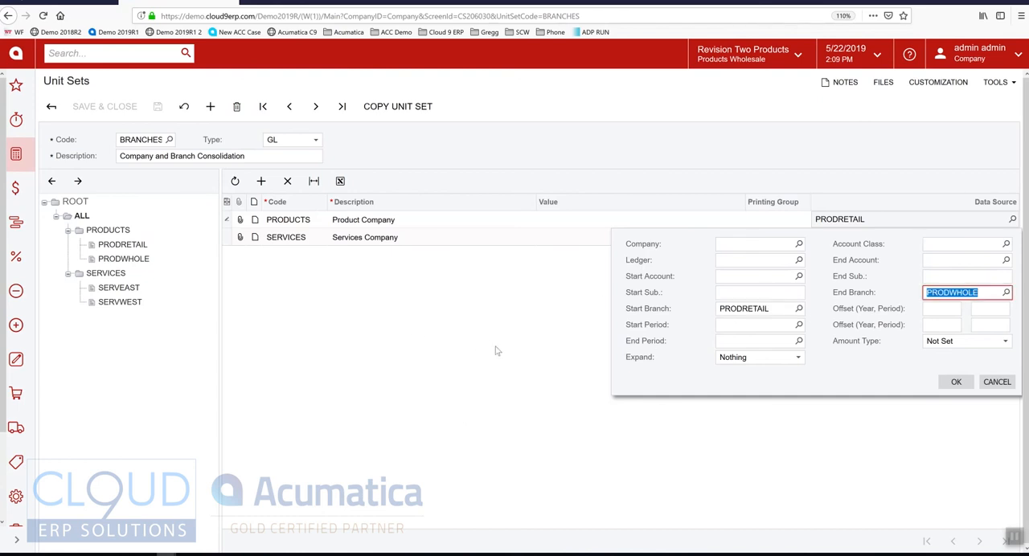
# Check the companies selectable in the data source against the tenant's company and branch list, and cancel out of the settings.
pyautogui.click(799, 244)
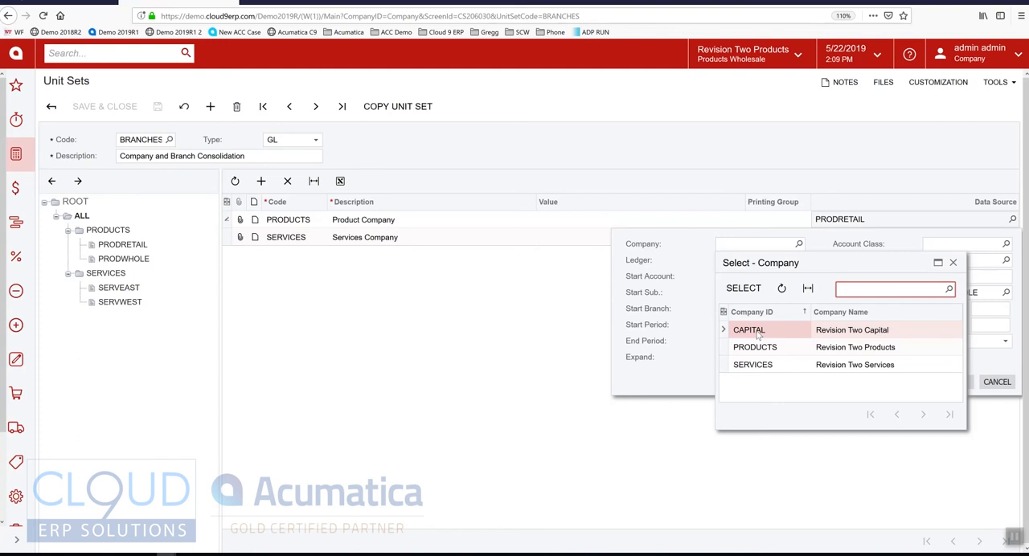
pyautogui.click(686, 307)
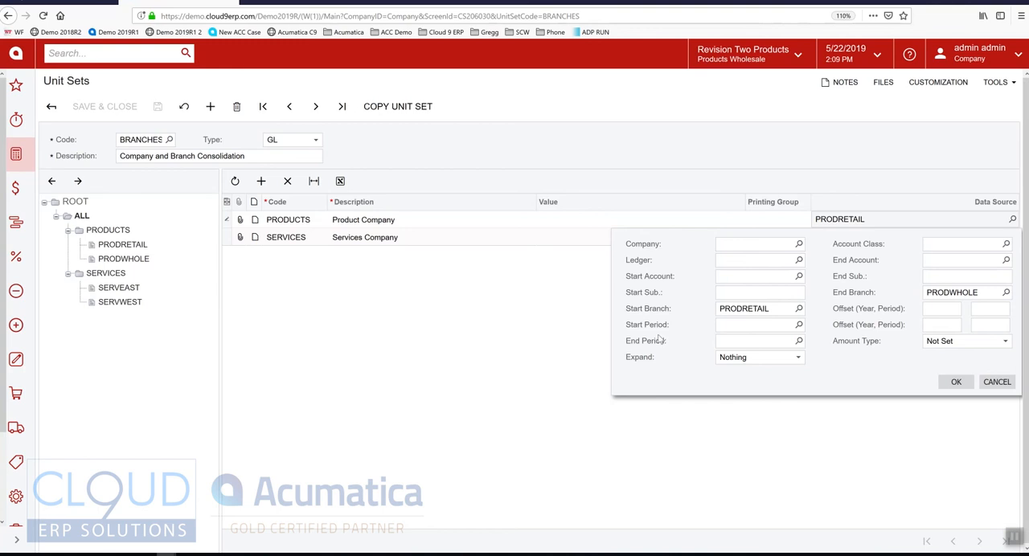
pyautogui.click(744, 63)
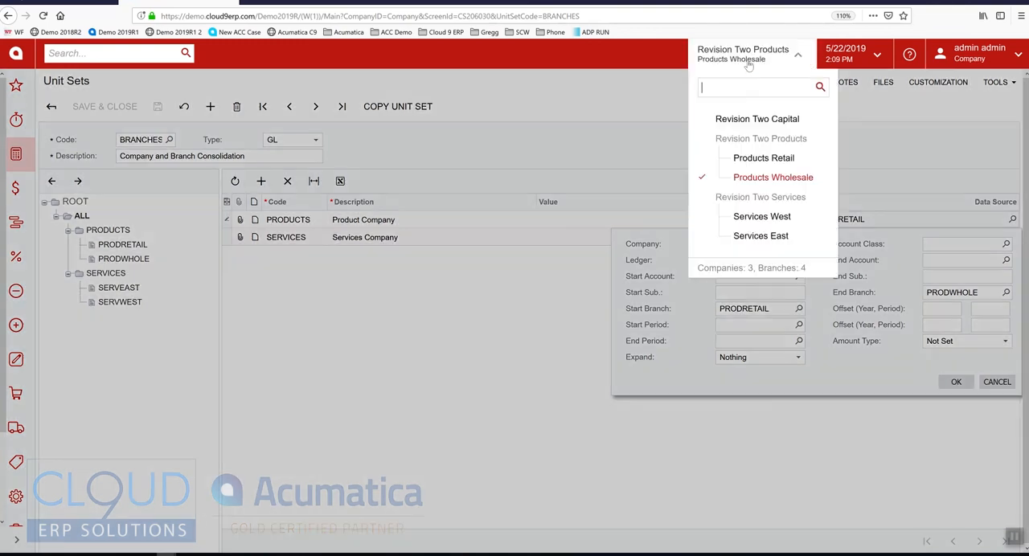
pyautogui.click(715, 315)
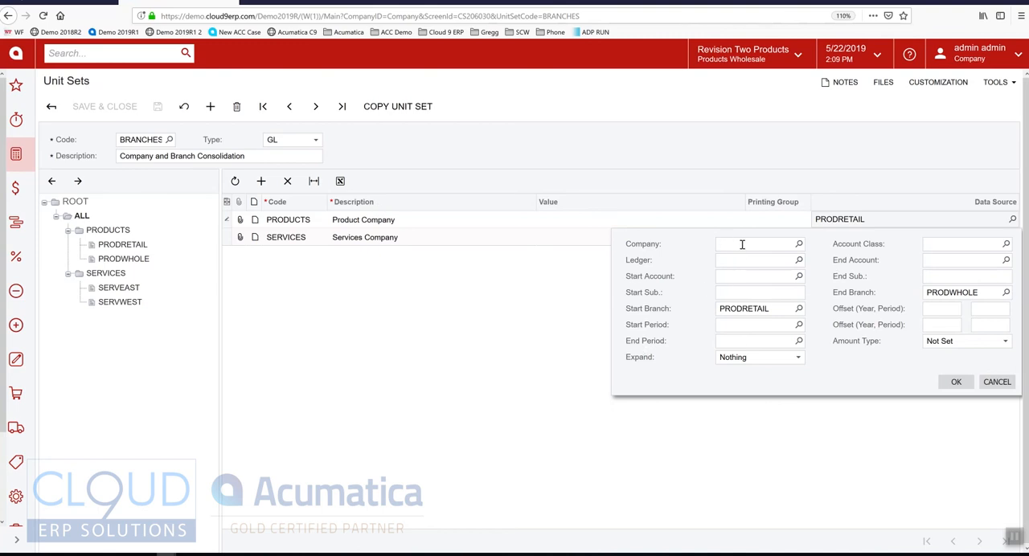
pyautogui.click(991, 384)
# Return to the Profit and Loss report definition and dismiss the New Report Code dialog without copying the report.
pyautogui.click(49, 1)
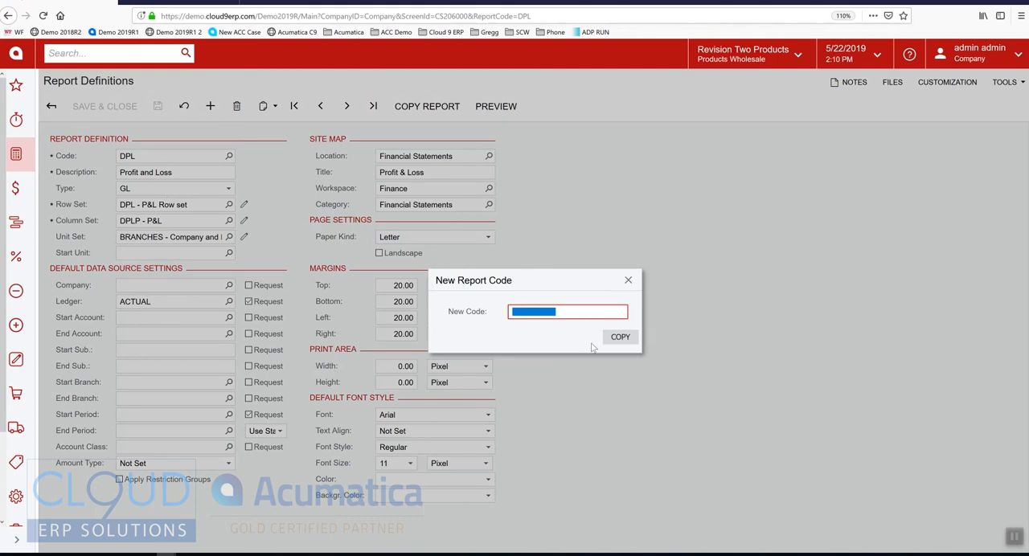
pyautogui.click(628, 281)
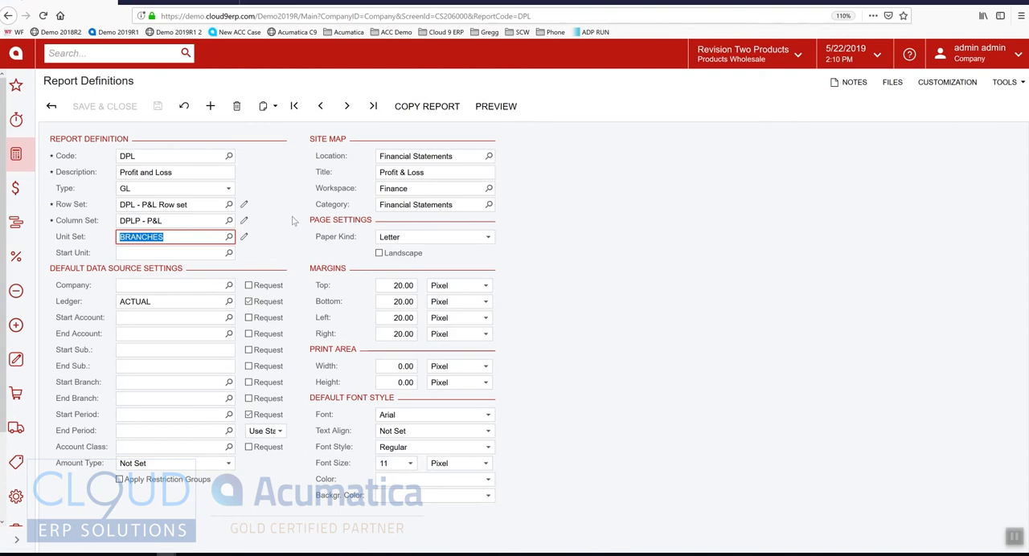